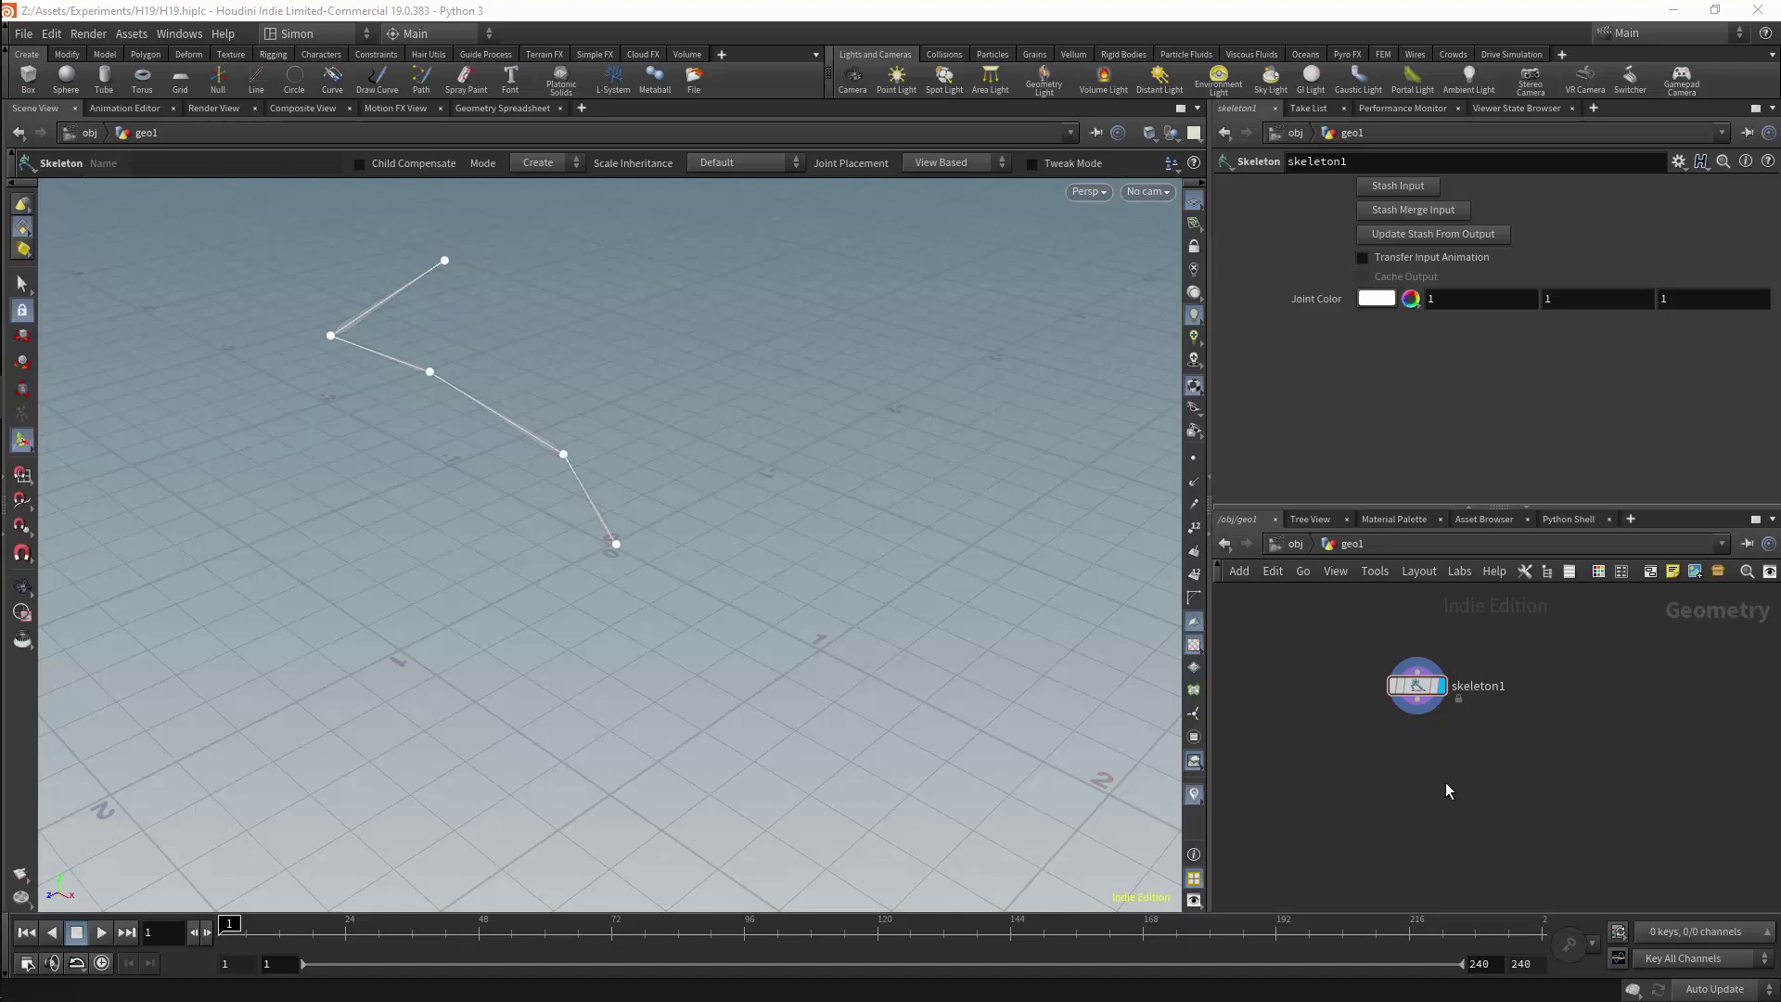
Add an Attach Joint Geo node below skeleton1, wire the skeleton into its first input and expand its advanced shape settings
key(Tab)
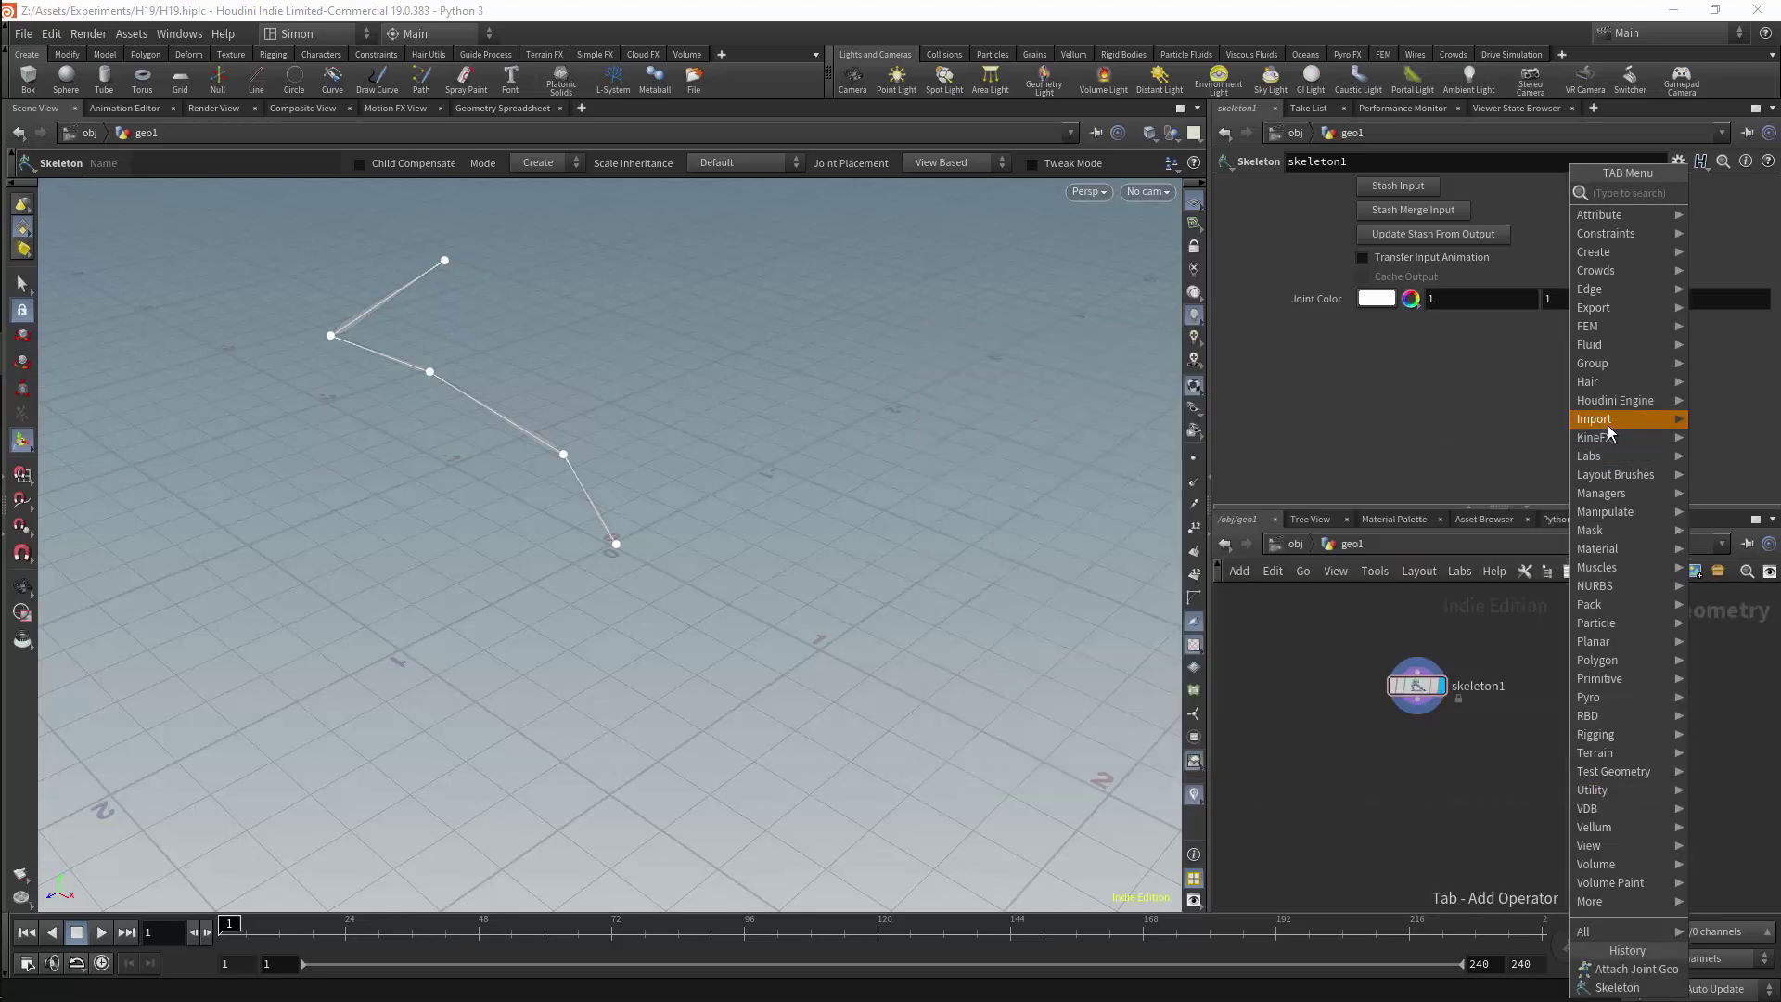
mouse_move(1596, 437)
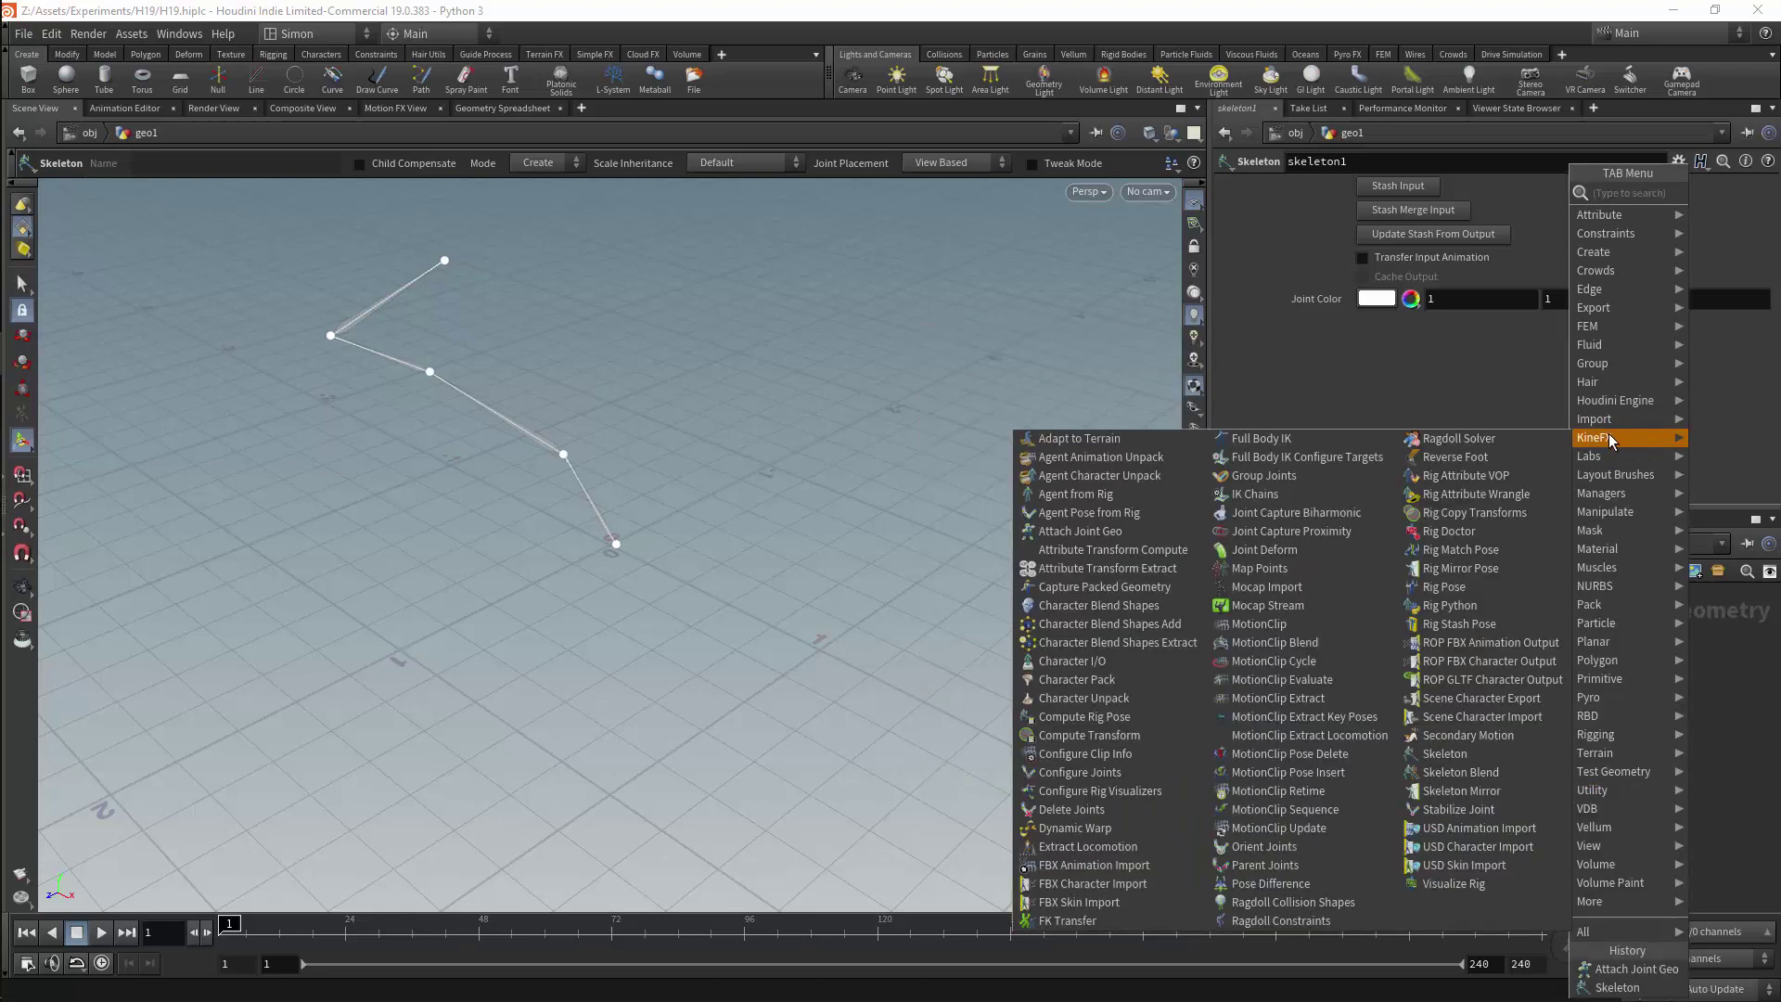
click(1114, 531)
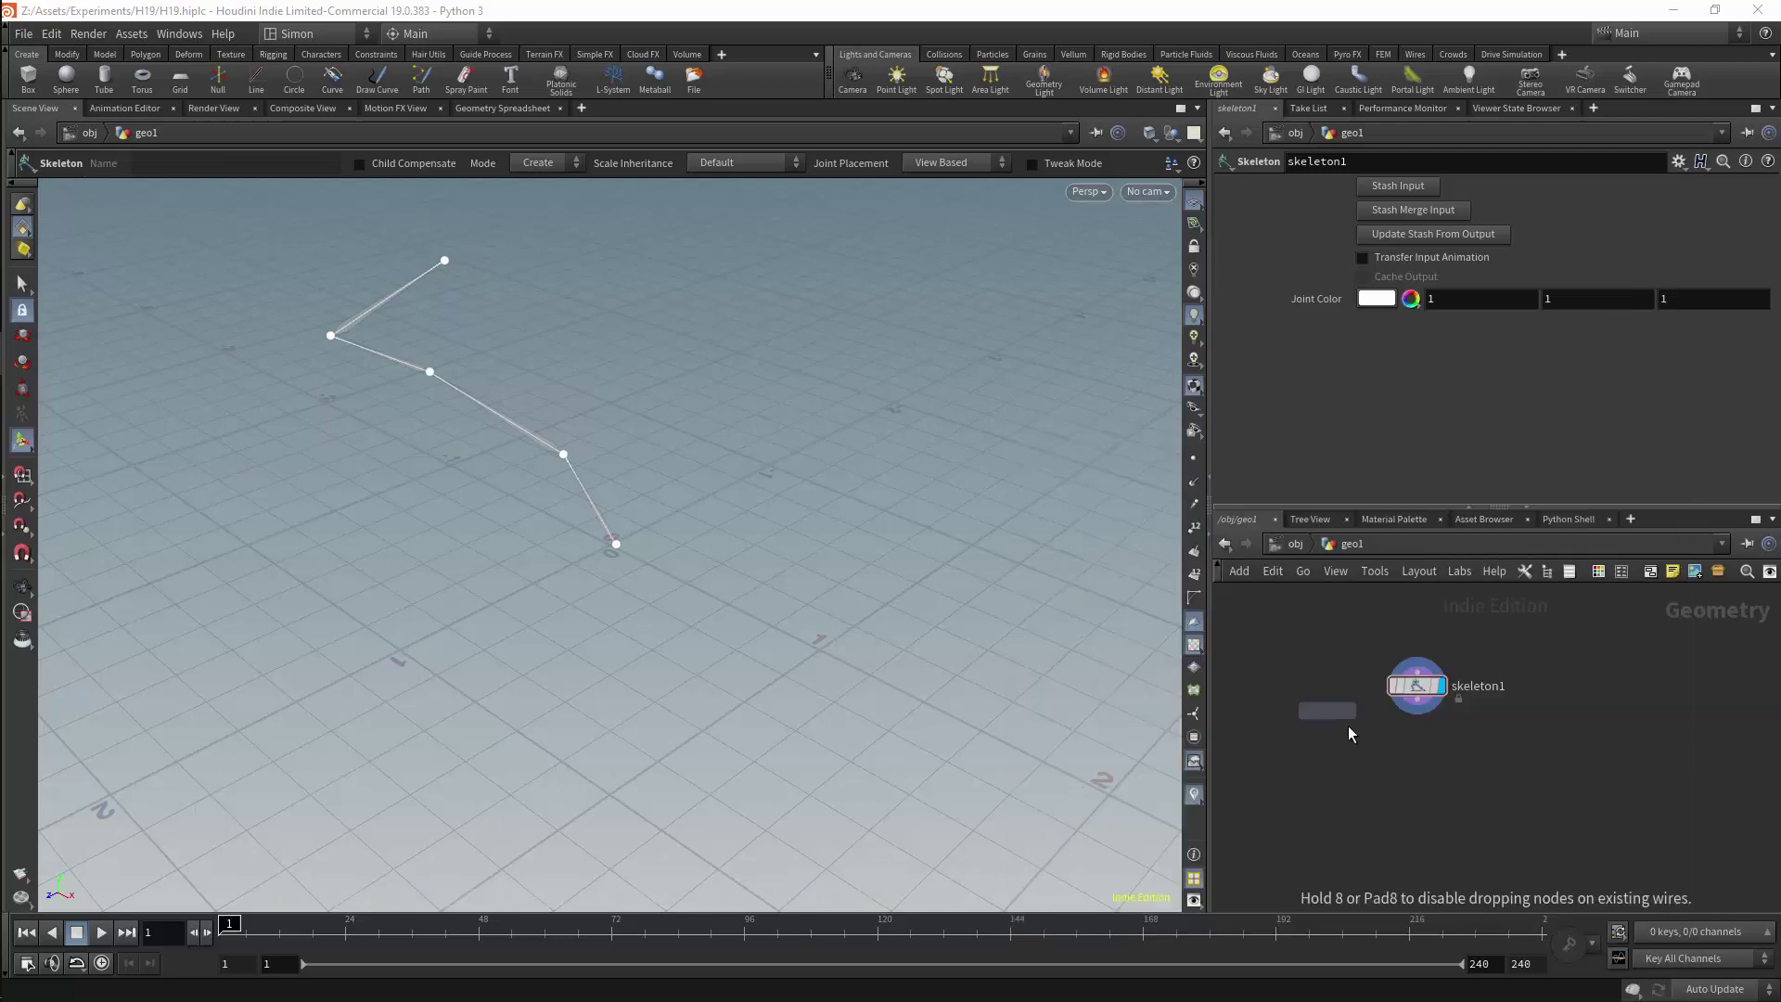
click(1437, 782)
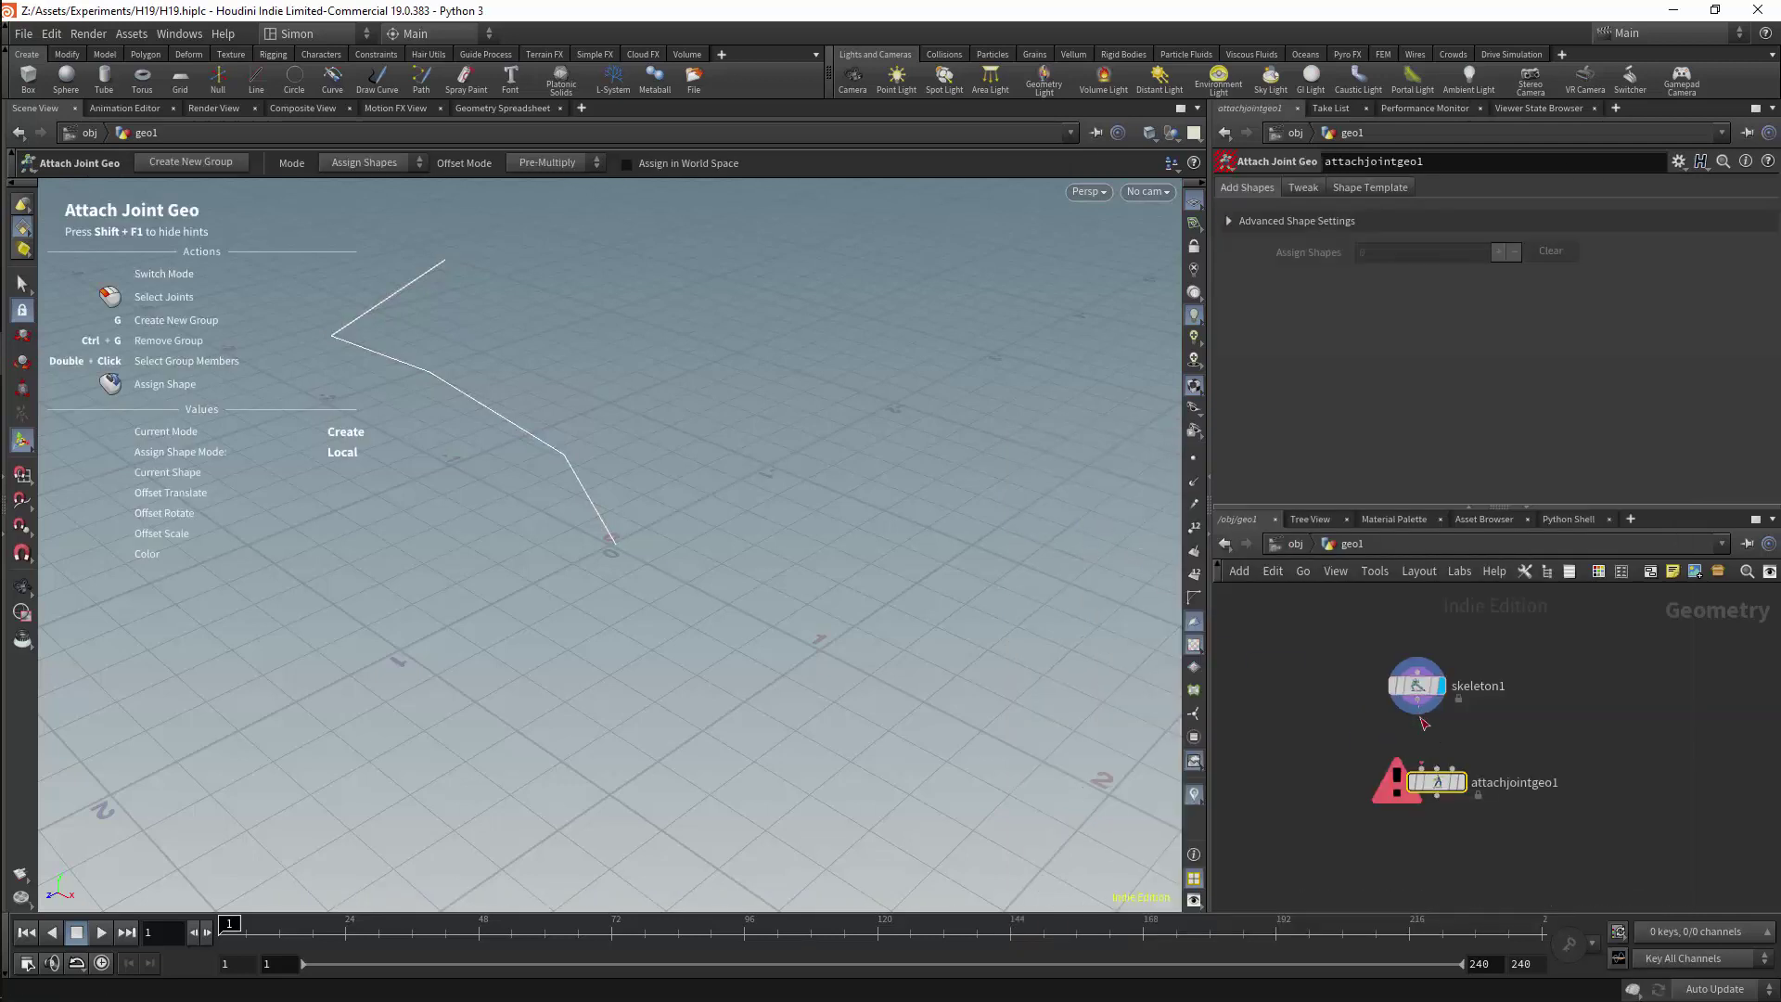
drag(1422, 710, 1446, 820)
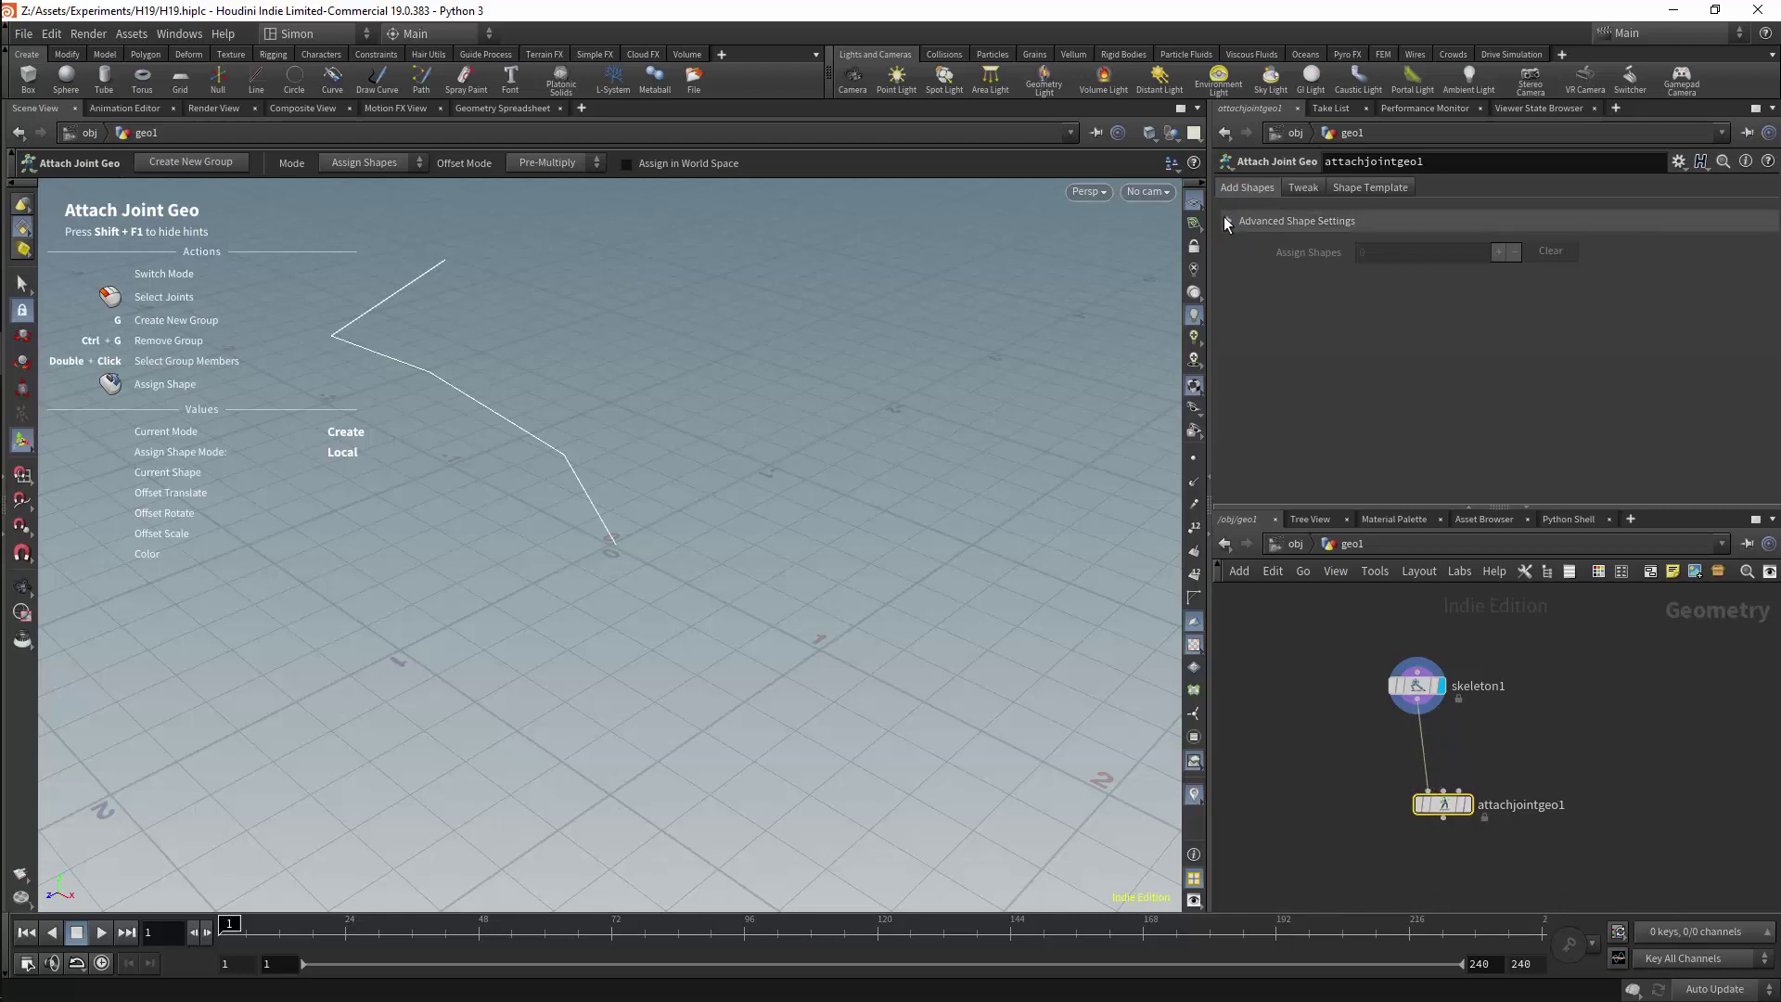
click(1226, 220)
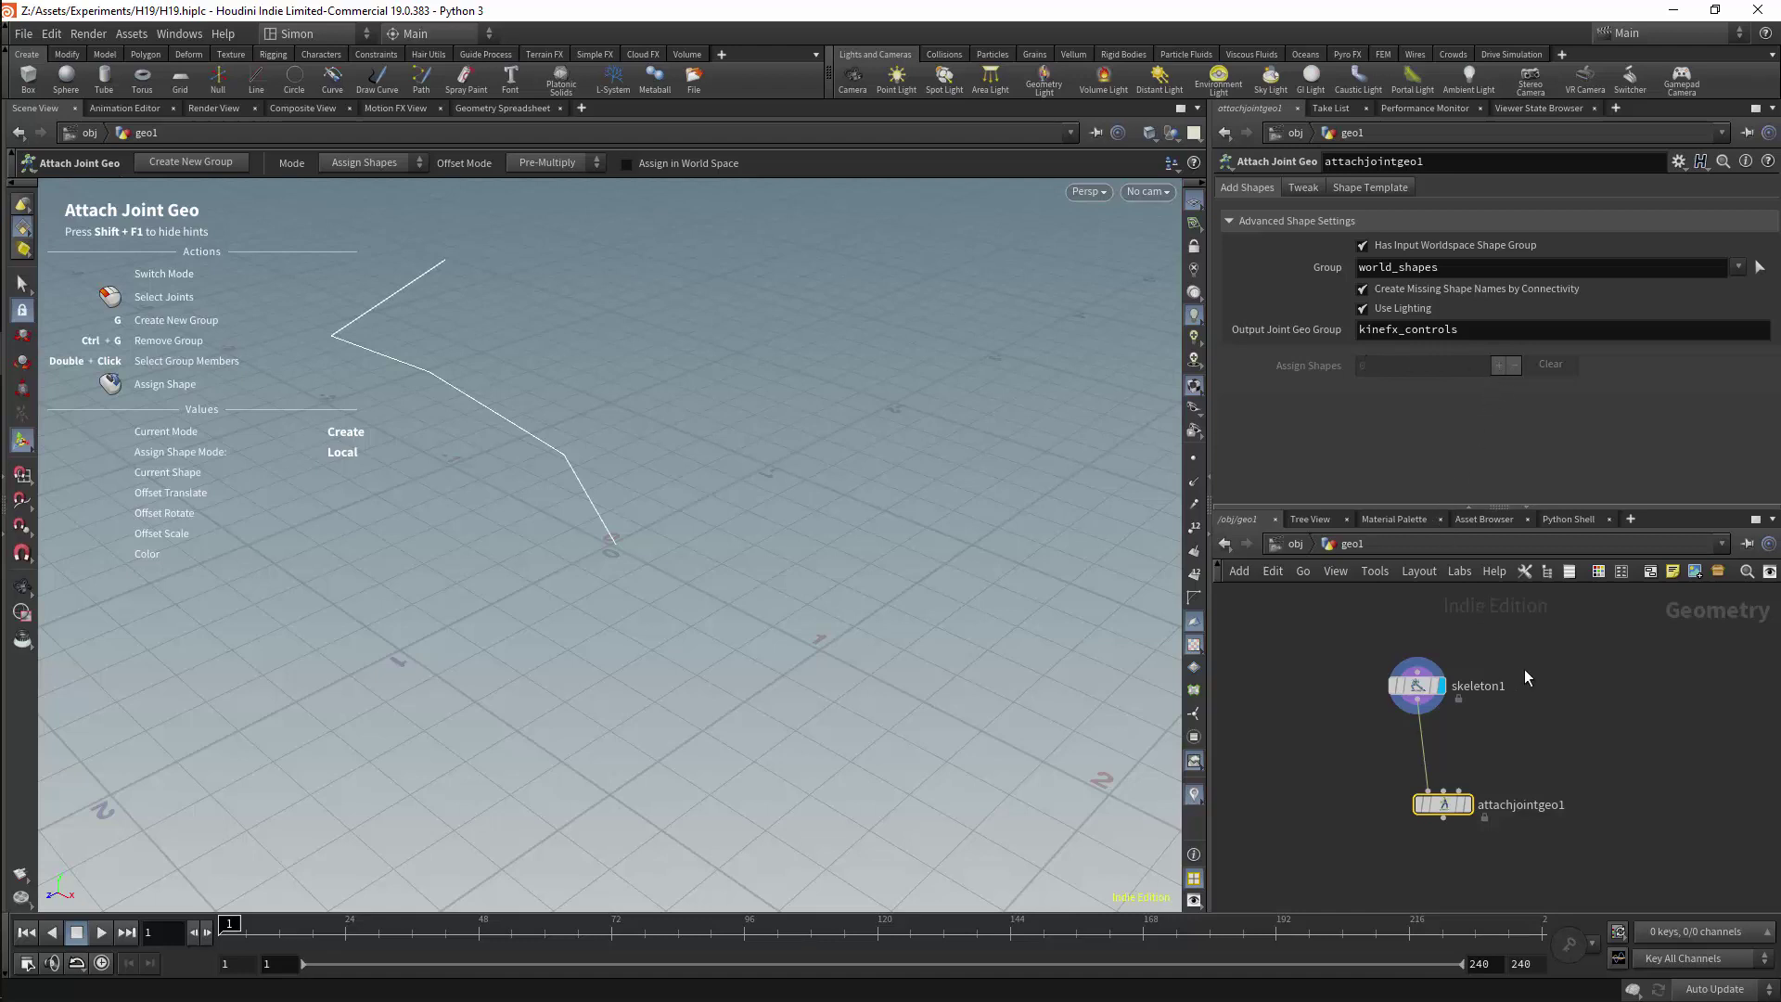
Add a Merge node and a Box node to the network, with the box wired into the merge
key(Tab)
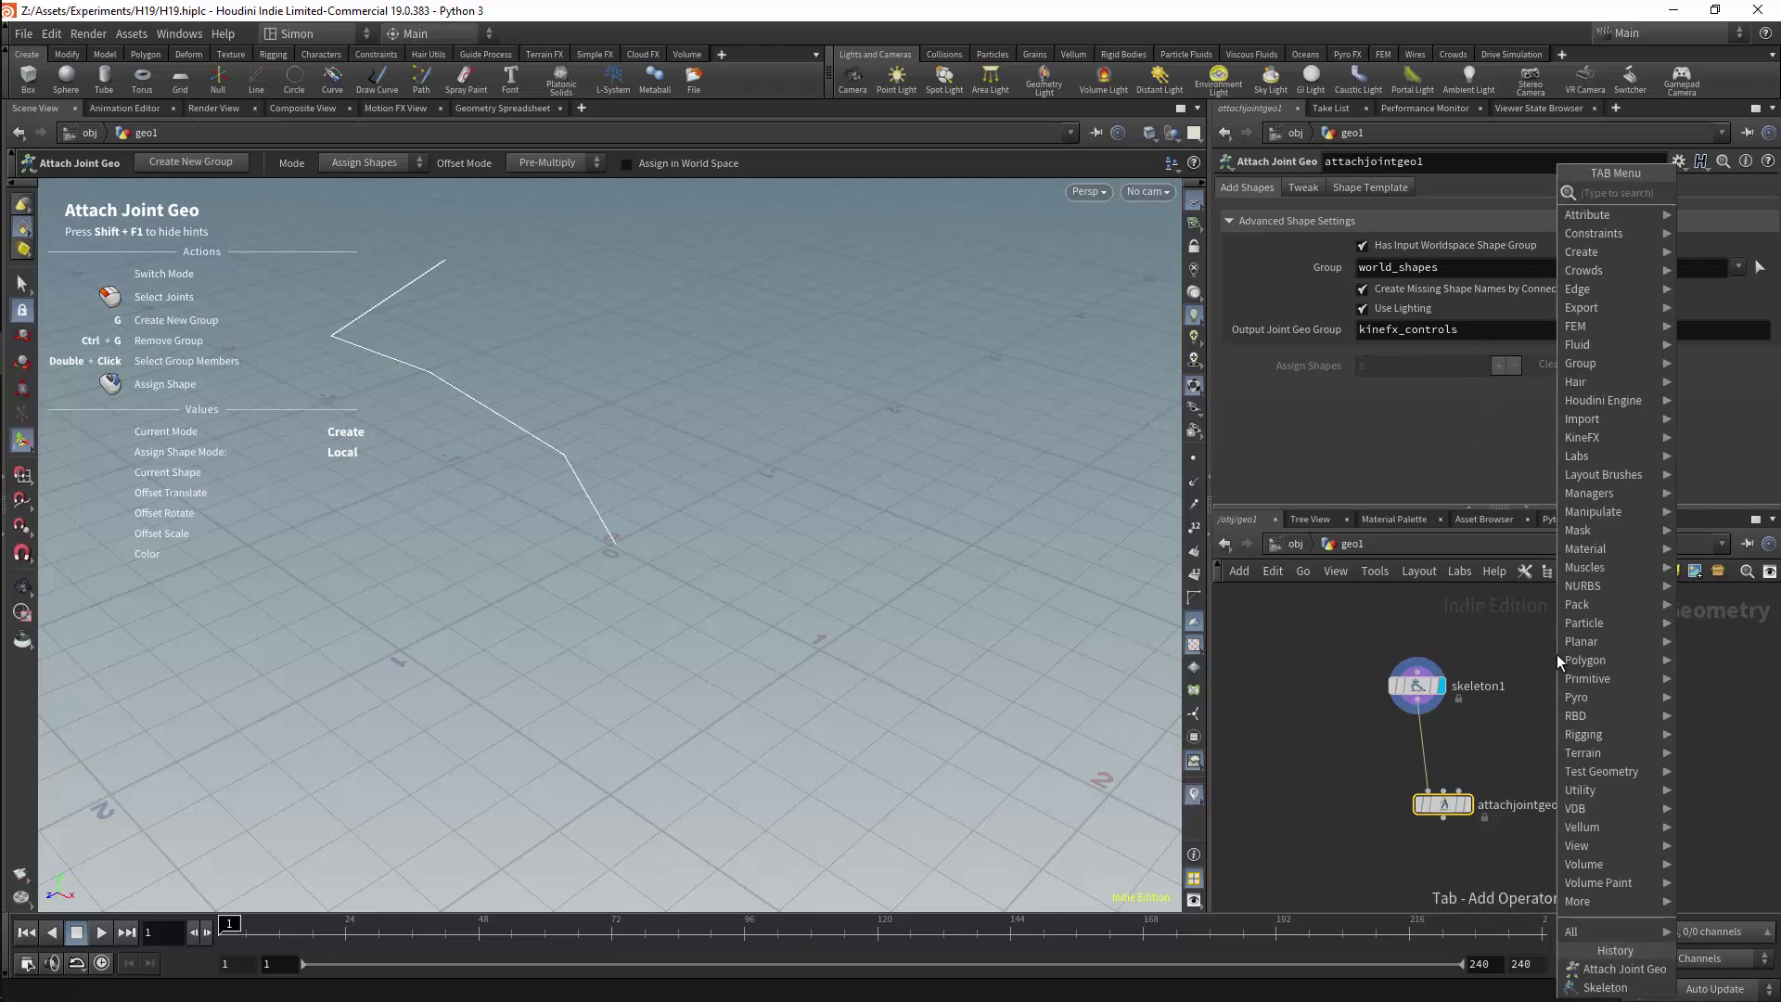
text(mer)
key(Return)
click(1571, 733)
key(Tab)
text(boxc)
key(BackSpace)
key(Return)
click(1518, 648)
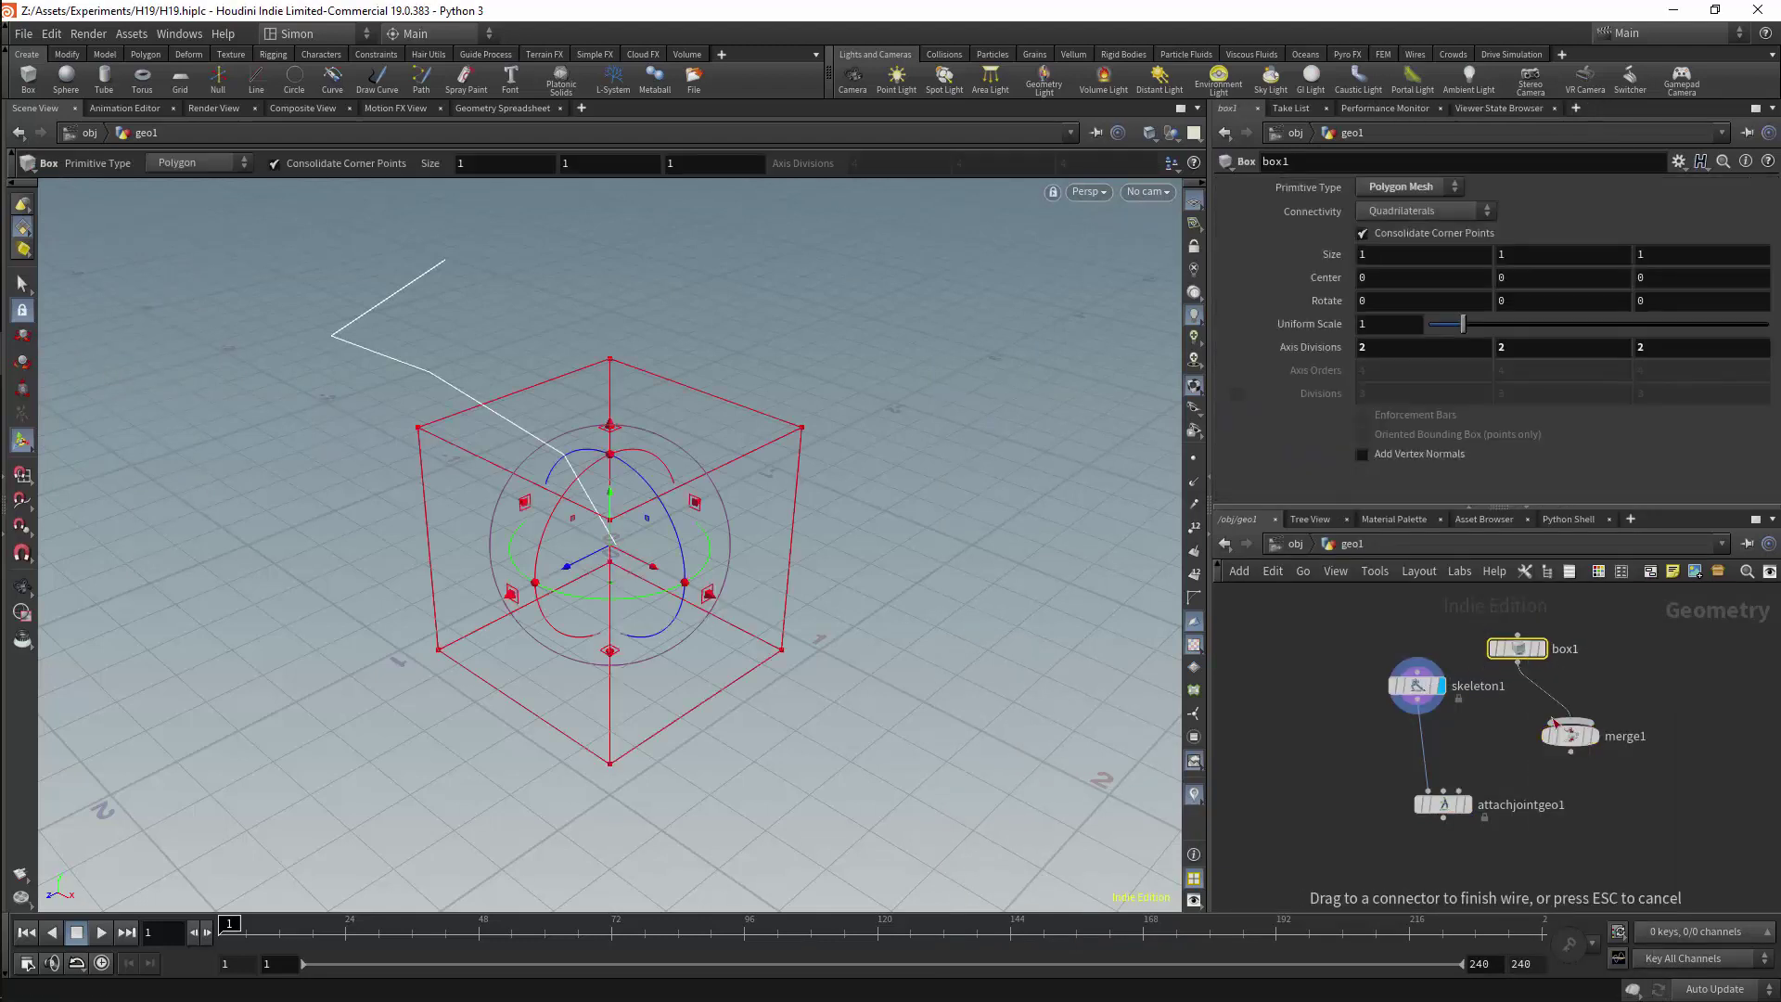
Add a Circle node beside the box and wire it into the merge
key(Tab)
text(cir)
key(Return)
click(1642, 635)
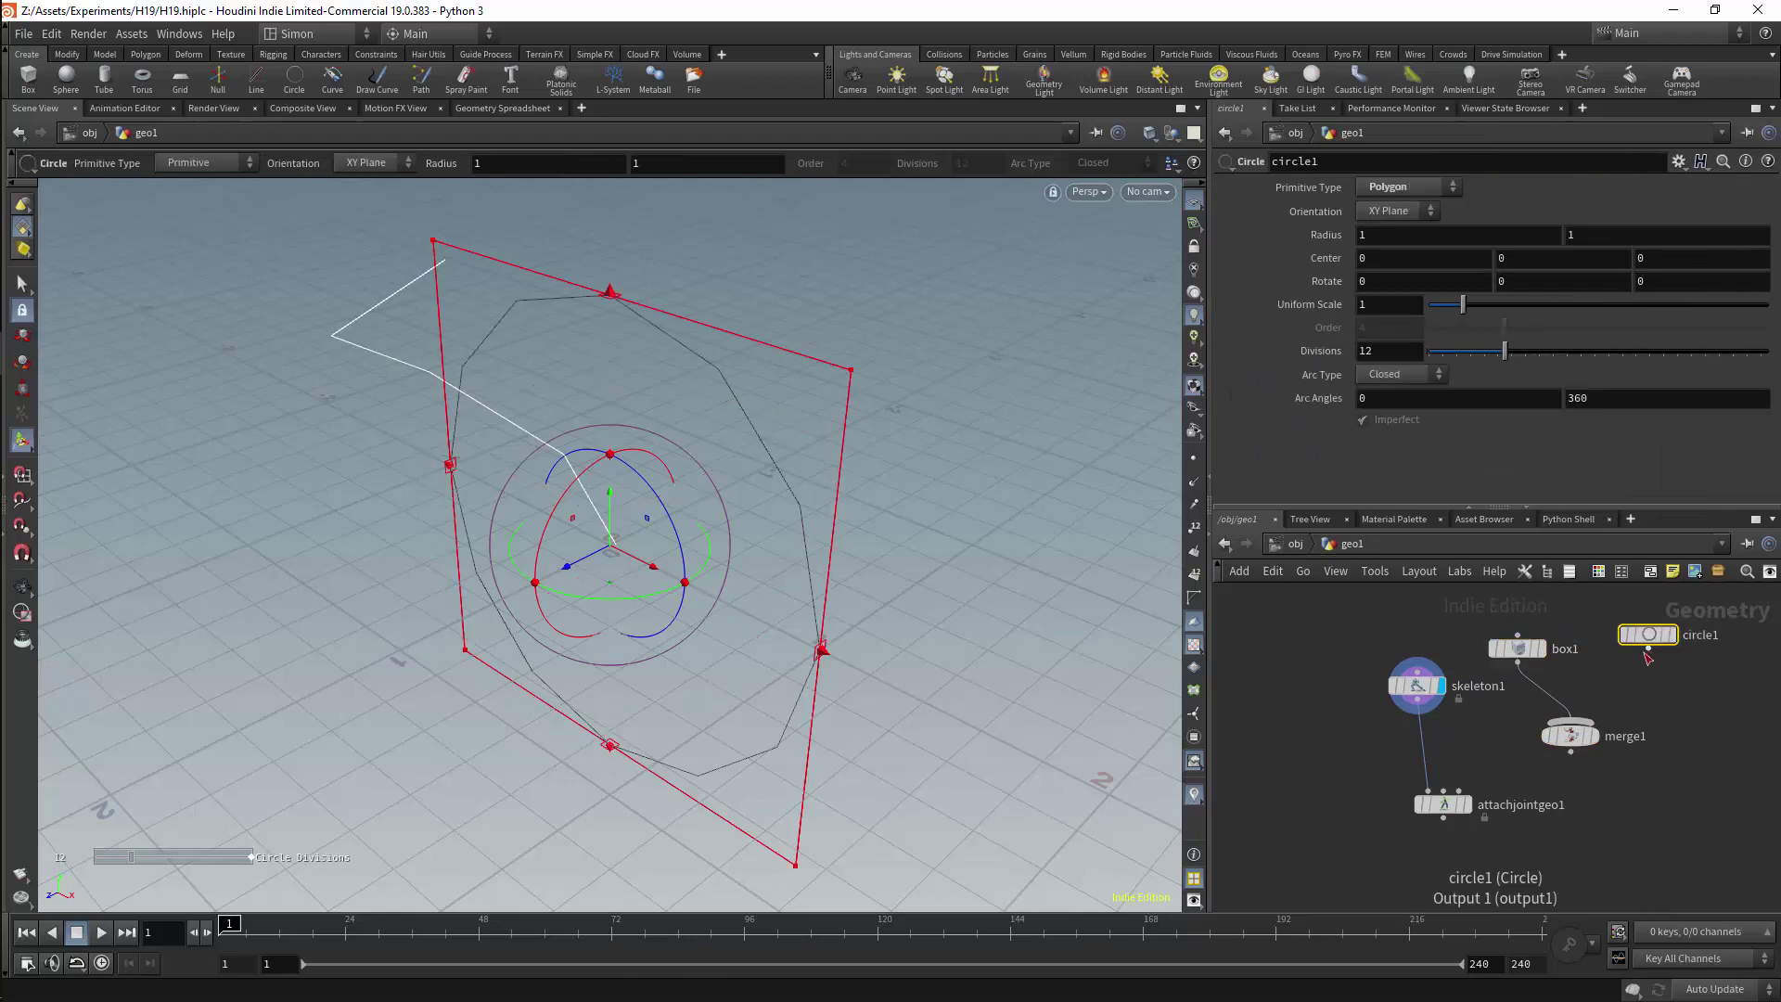
Insert a Name node between the box and the merge, place a copy below the circle and set the copy's name to Circle
key(Tab)
text(name)
key(Return)
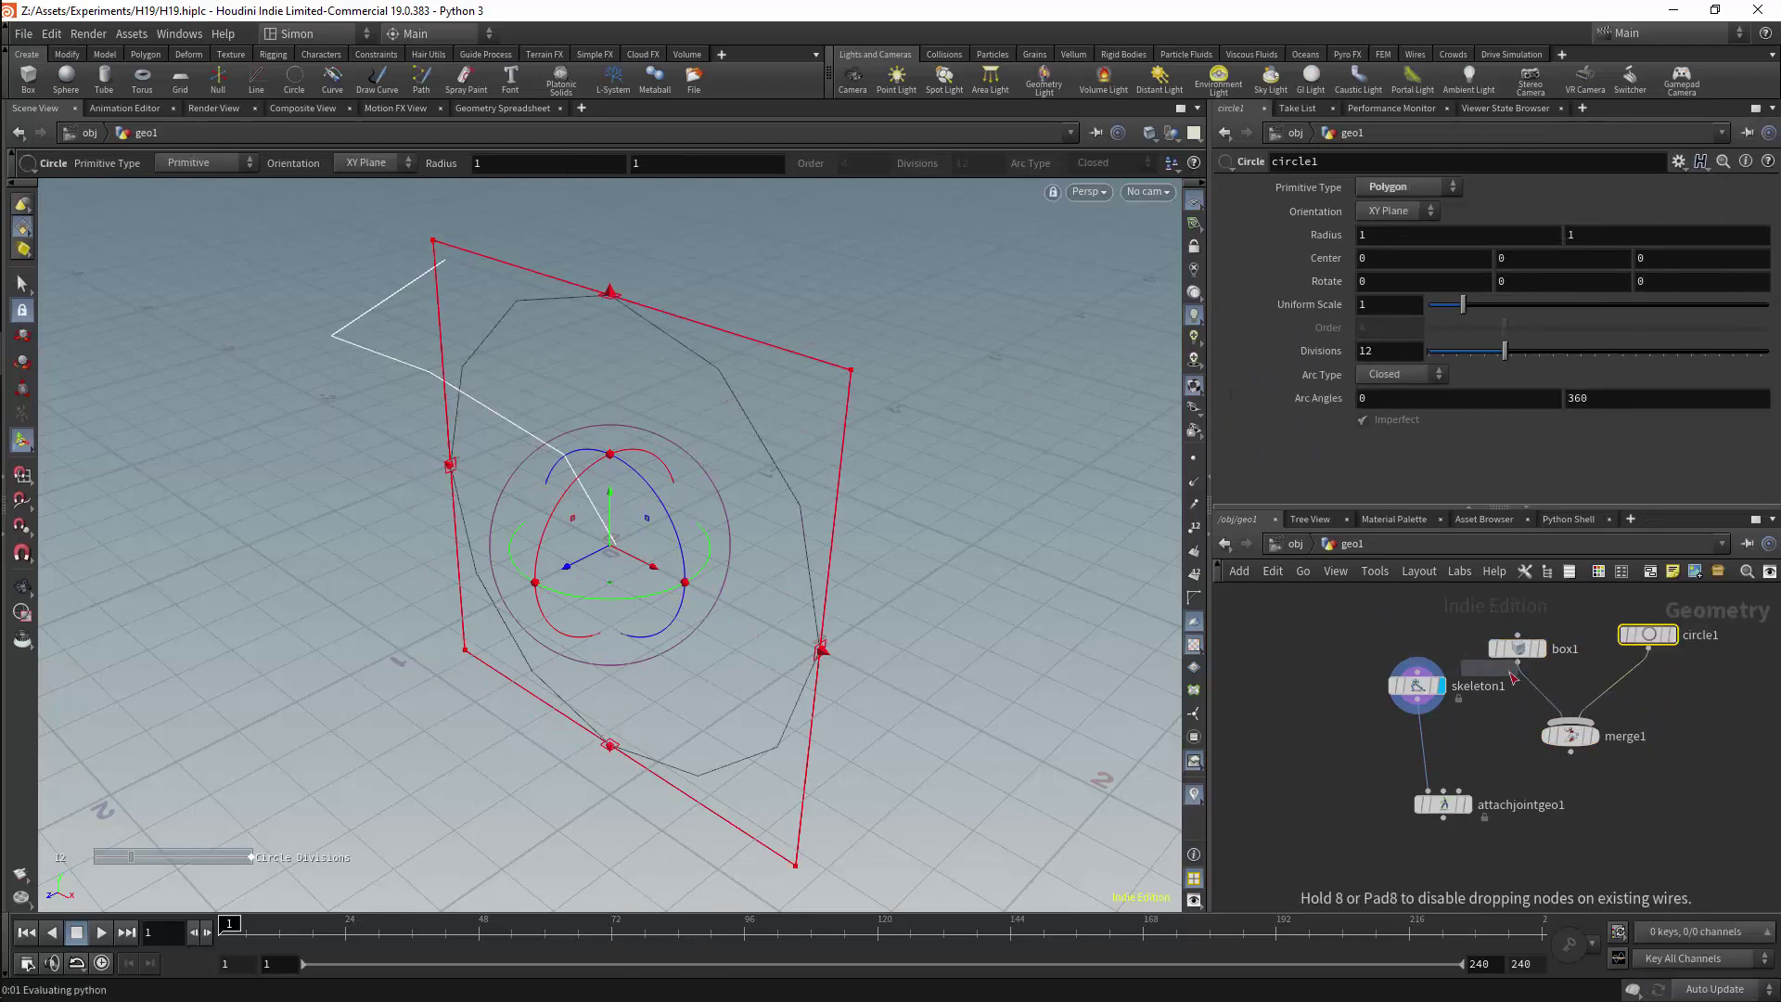
click(1531, 701)
alt+drag(1540, 708, 1654, 718)
click(1431, 328)
text(Circle)
key(Return)
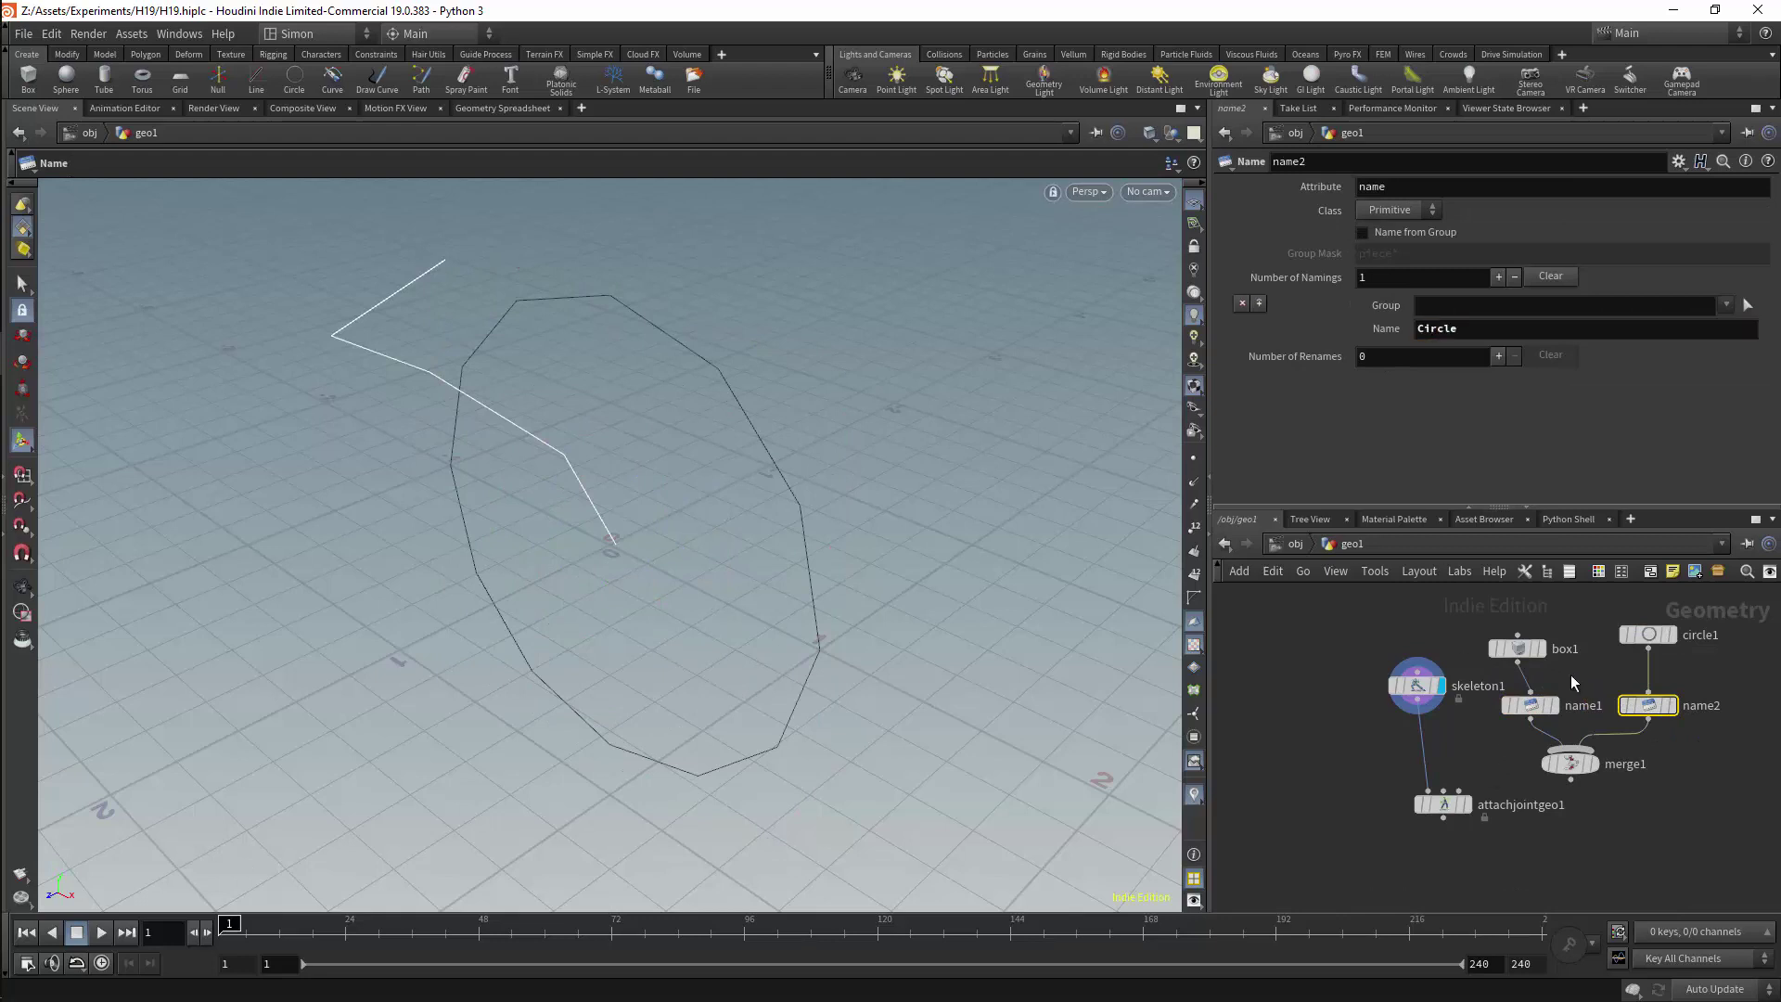
Set the box branch's name to Box and wire the merge into the second input of attachjointgeo1
click(1530, 705)
click(1421, 329)
text(Box)
key(Return)
drag(1570, 779, 1449, 831)
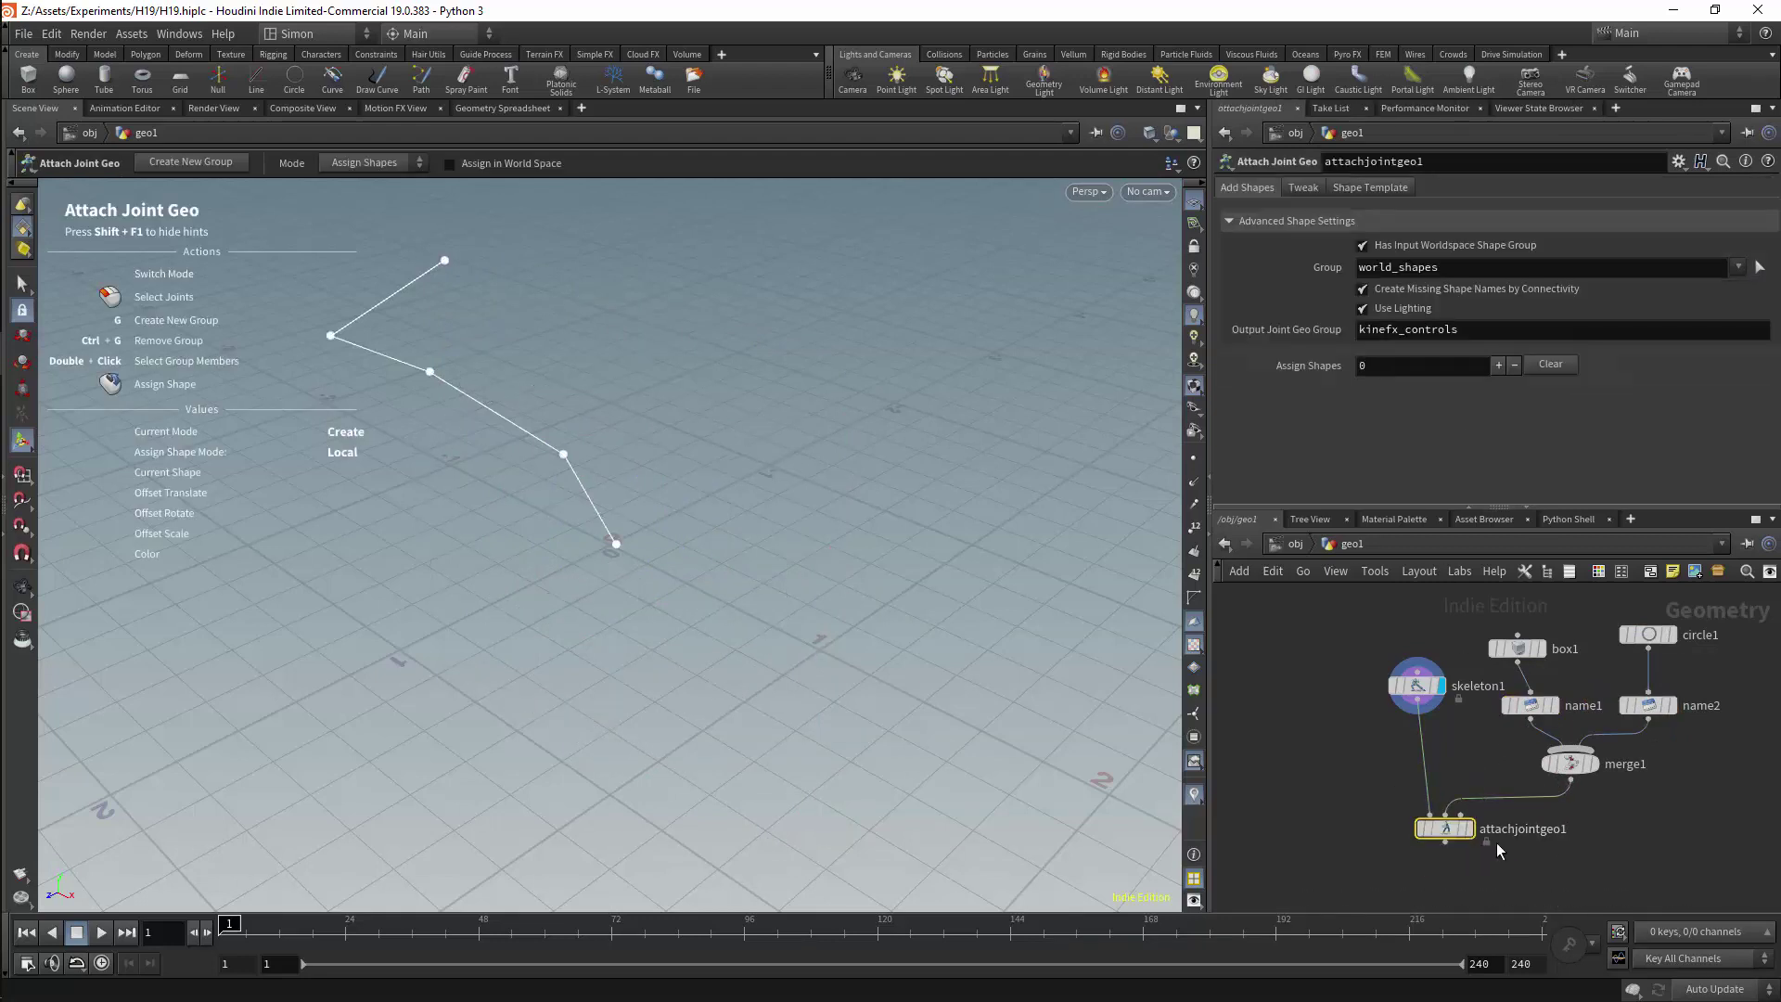
Add a shape assignment to attachjointgeo1 for the joints point_0 and point_1
click(1498, 364)
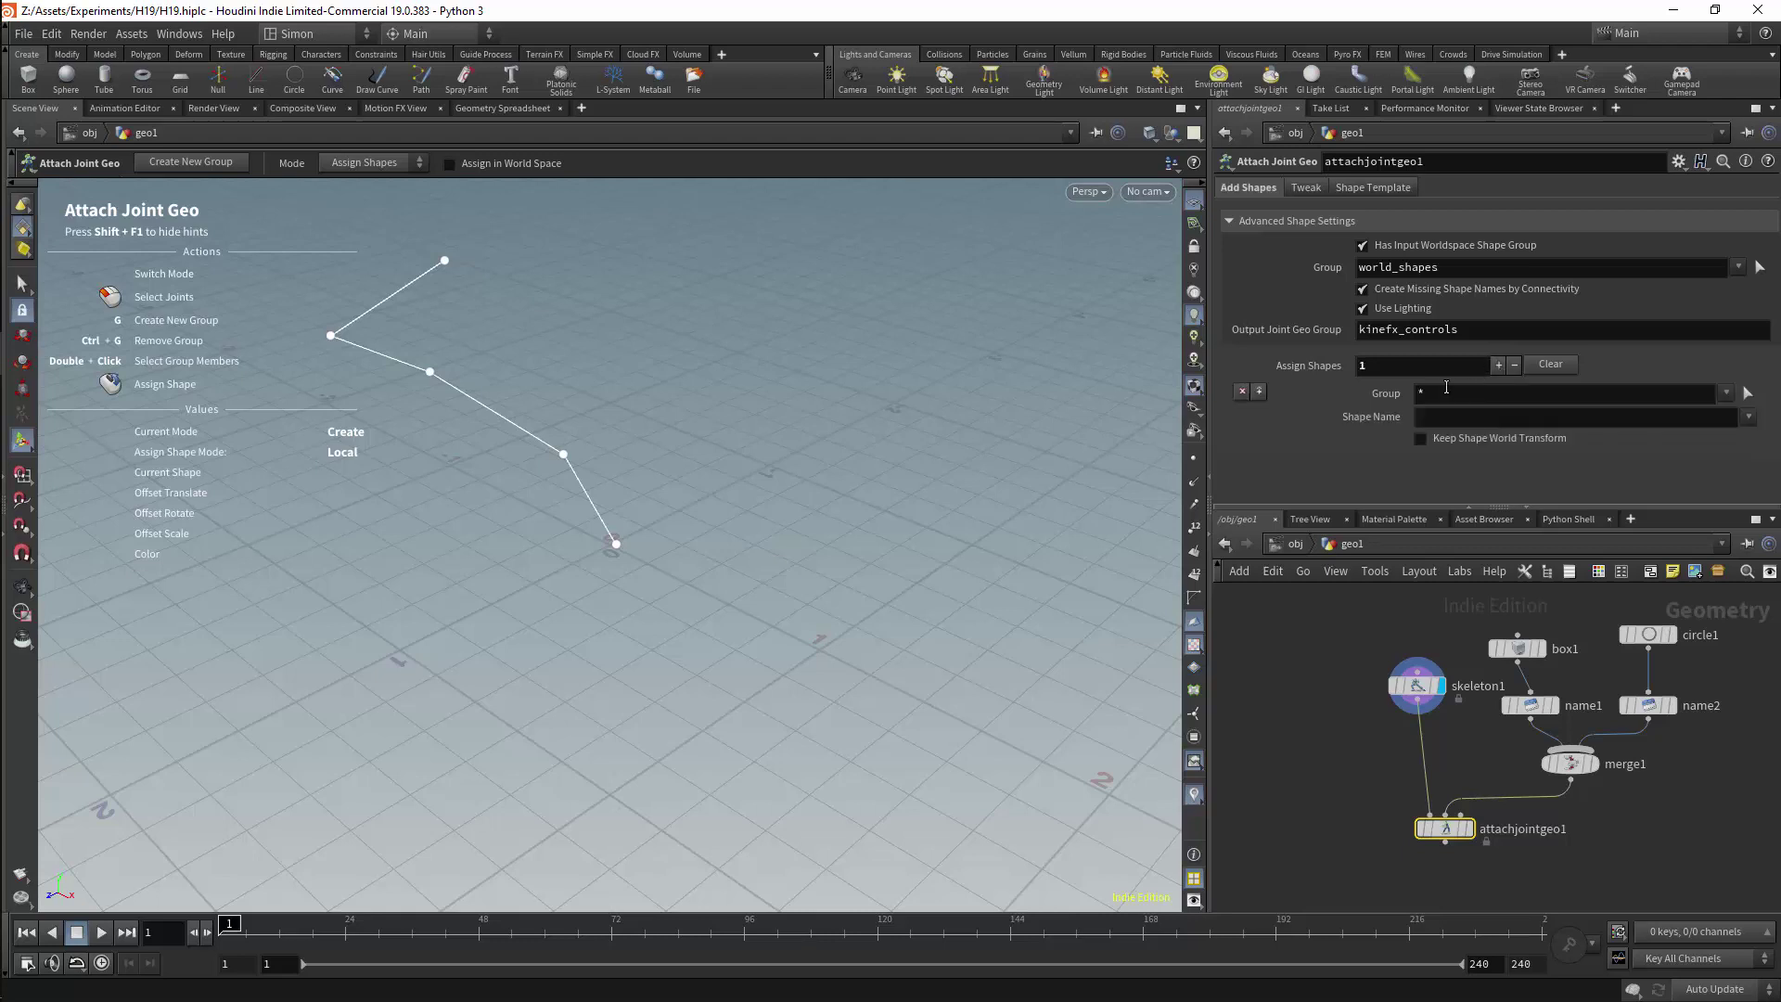
click(1747, 393)
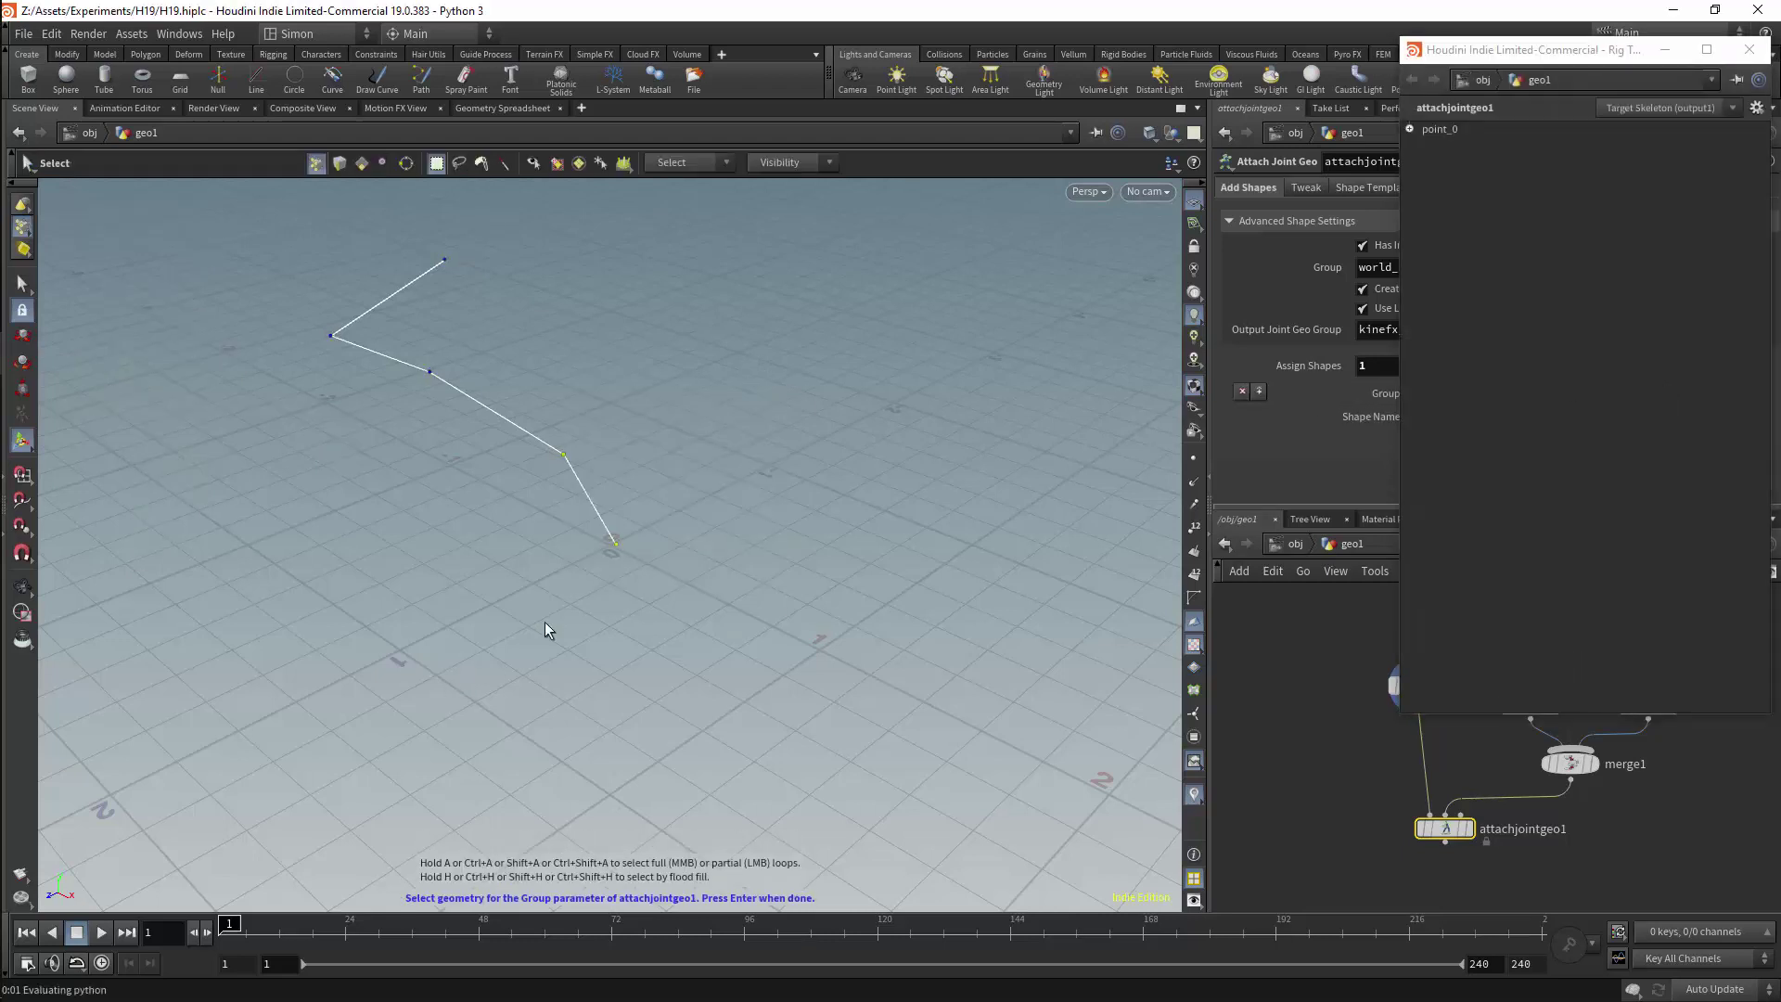
key(Return)
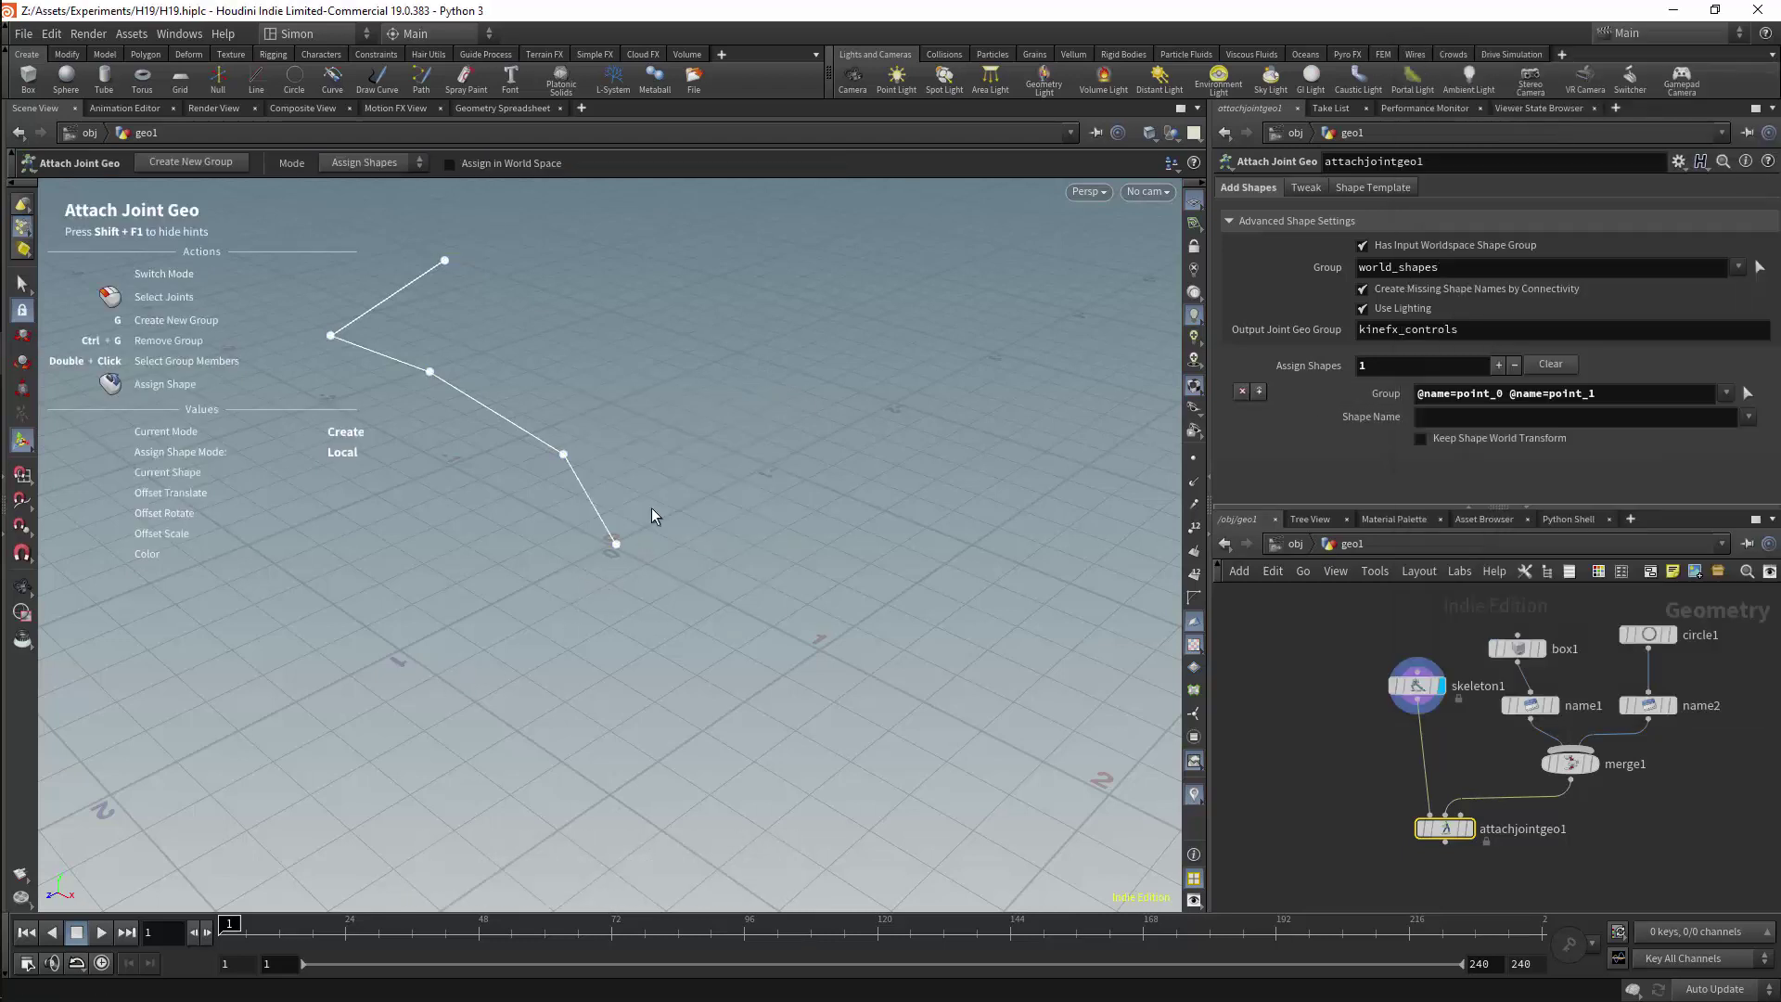
Add a second shape assignment for the joints point_2, point_3 and point_4
click(1494, 364)
click(1734, 459)
drag(519, 234, 311, 401)
key(Return)
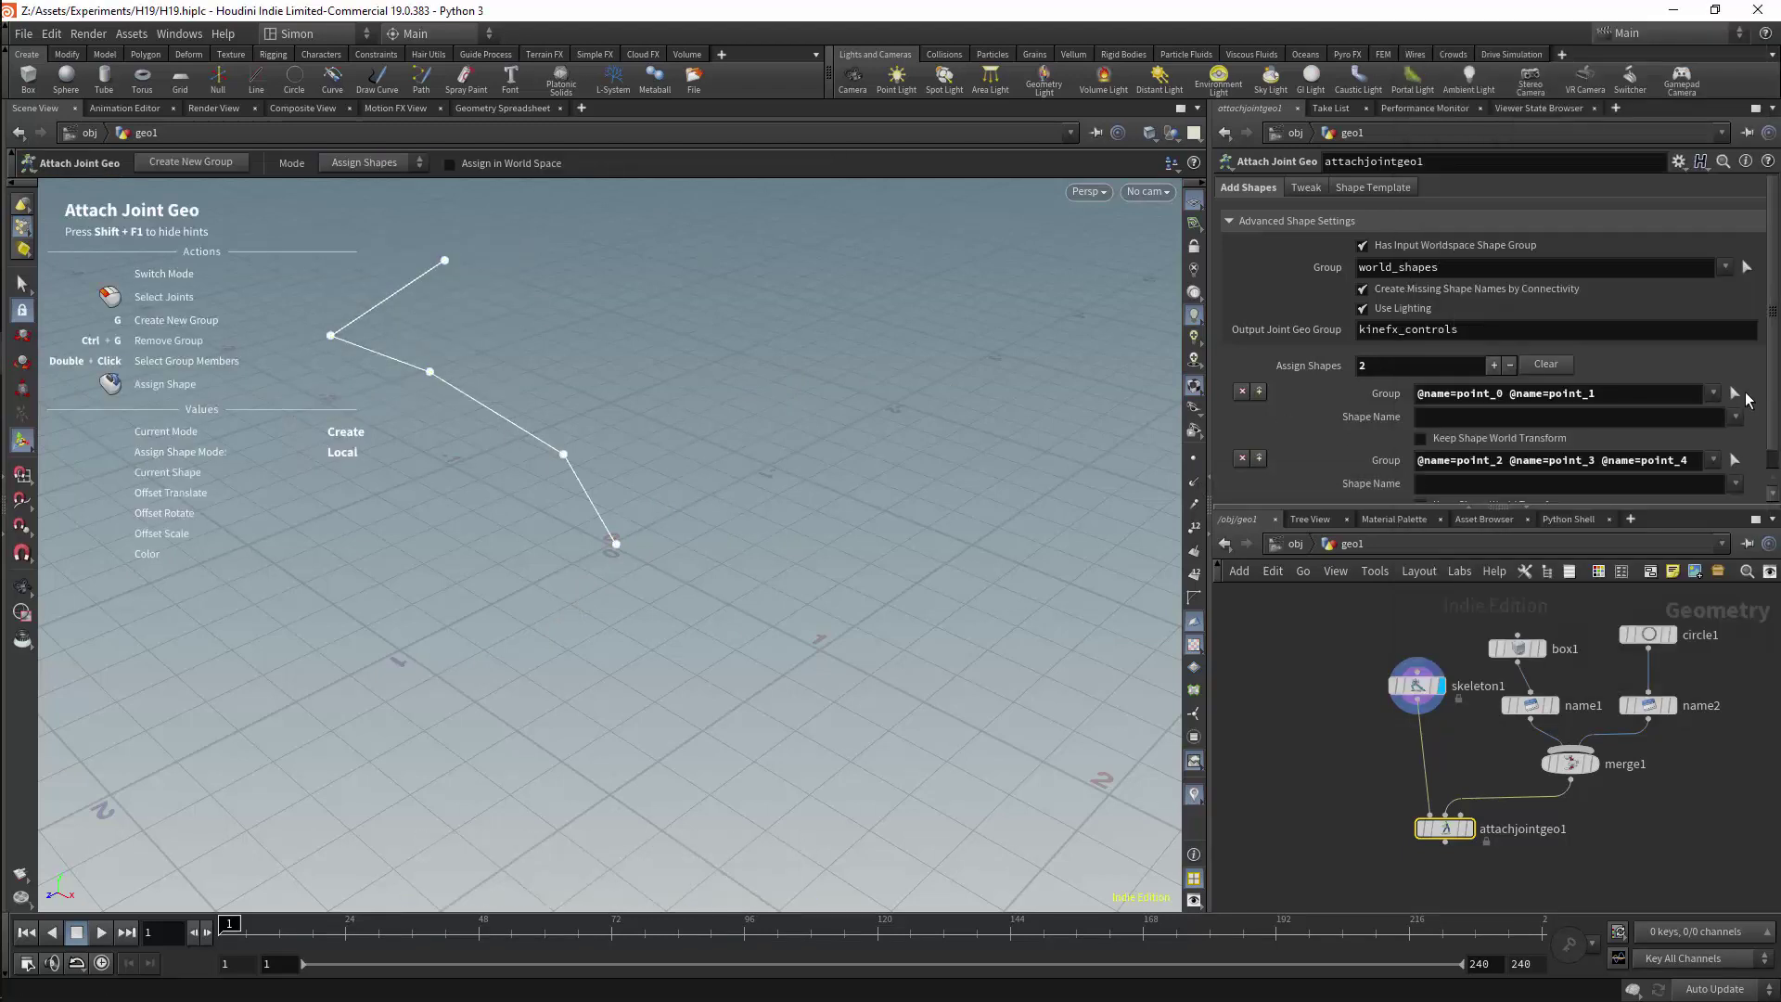
Assign the Box shape to the first joint group and the Circle shape to the second
click(1735, 417)
click(1748, 439)
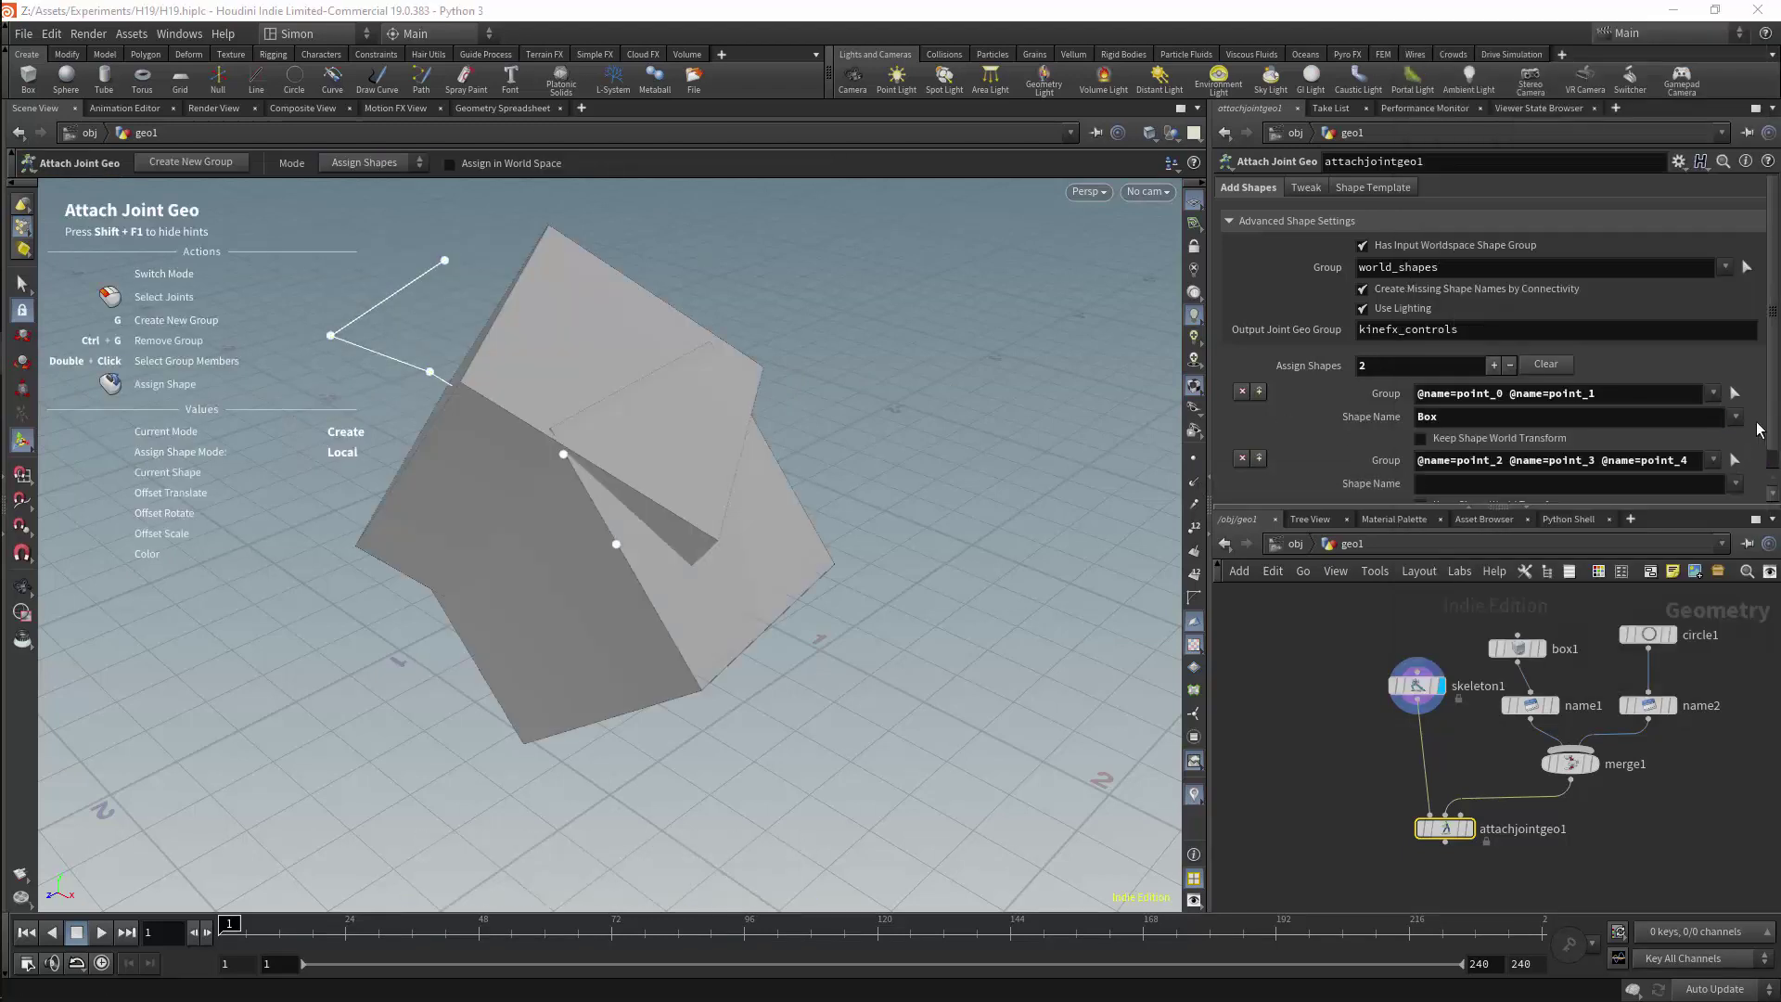
scroll(1776, 443, down, 1)
click(1735, 462)
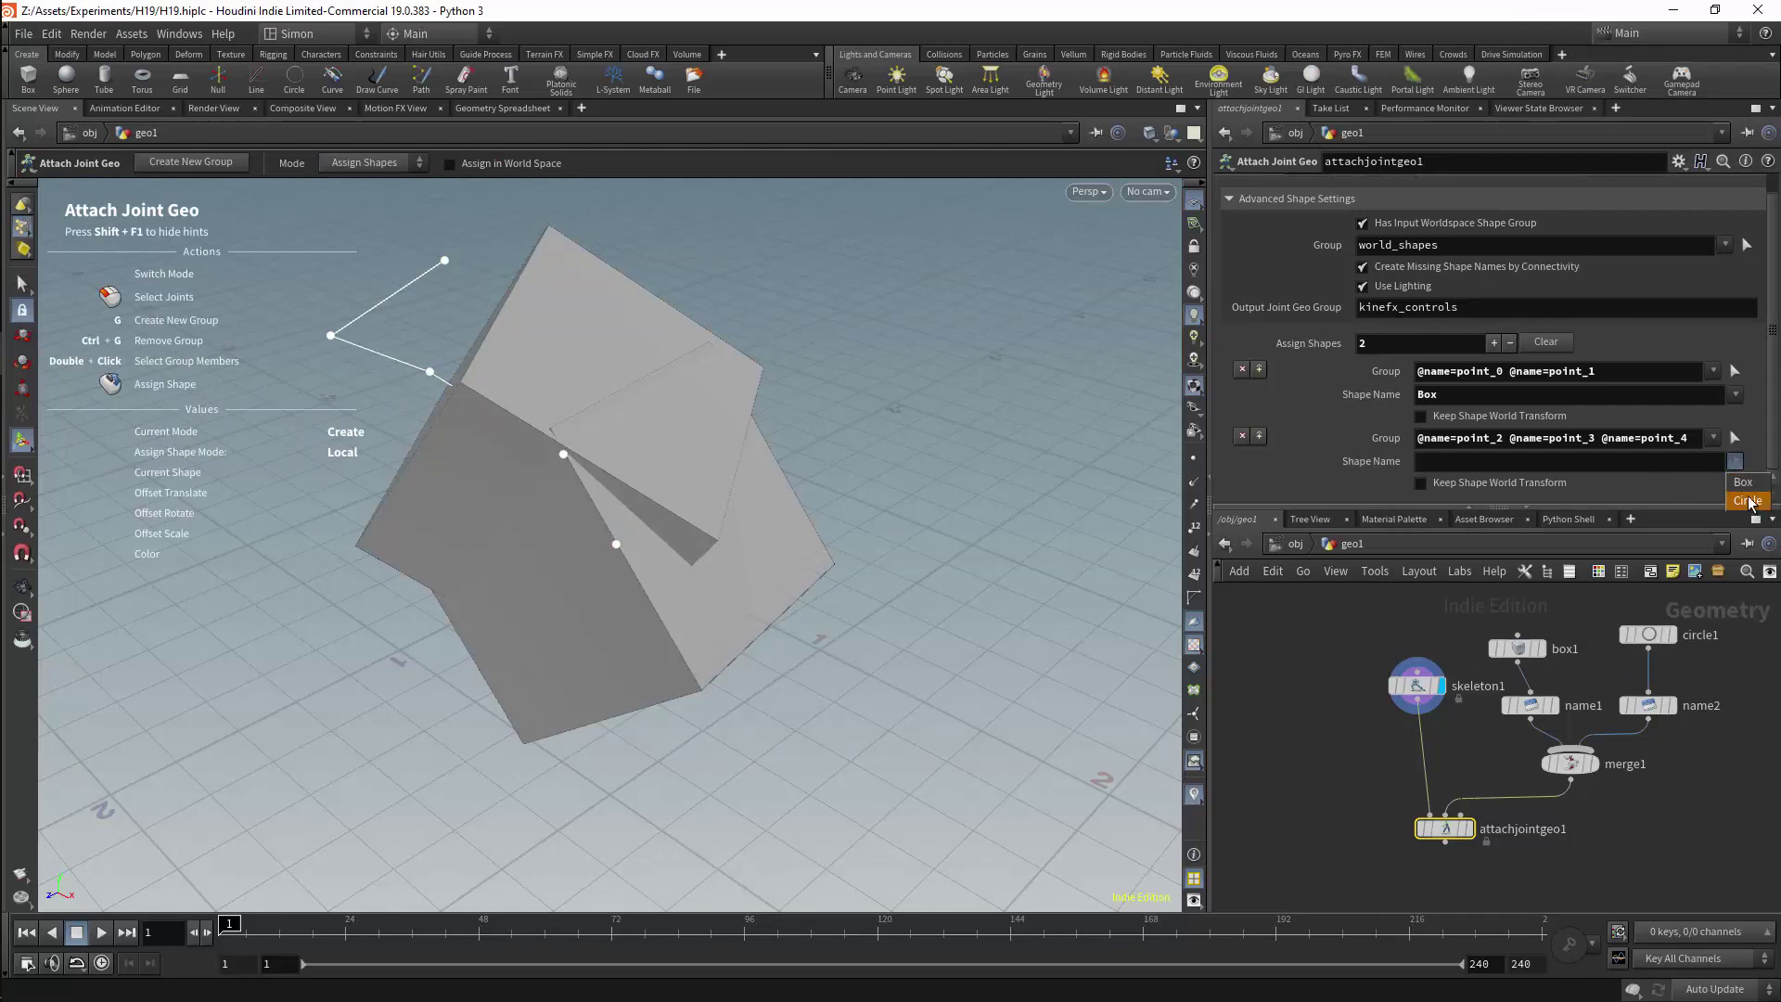
click(1740, 505)
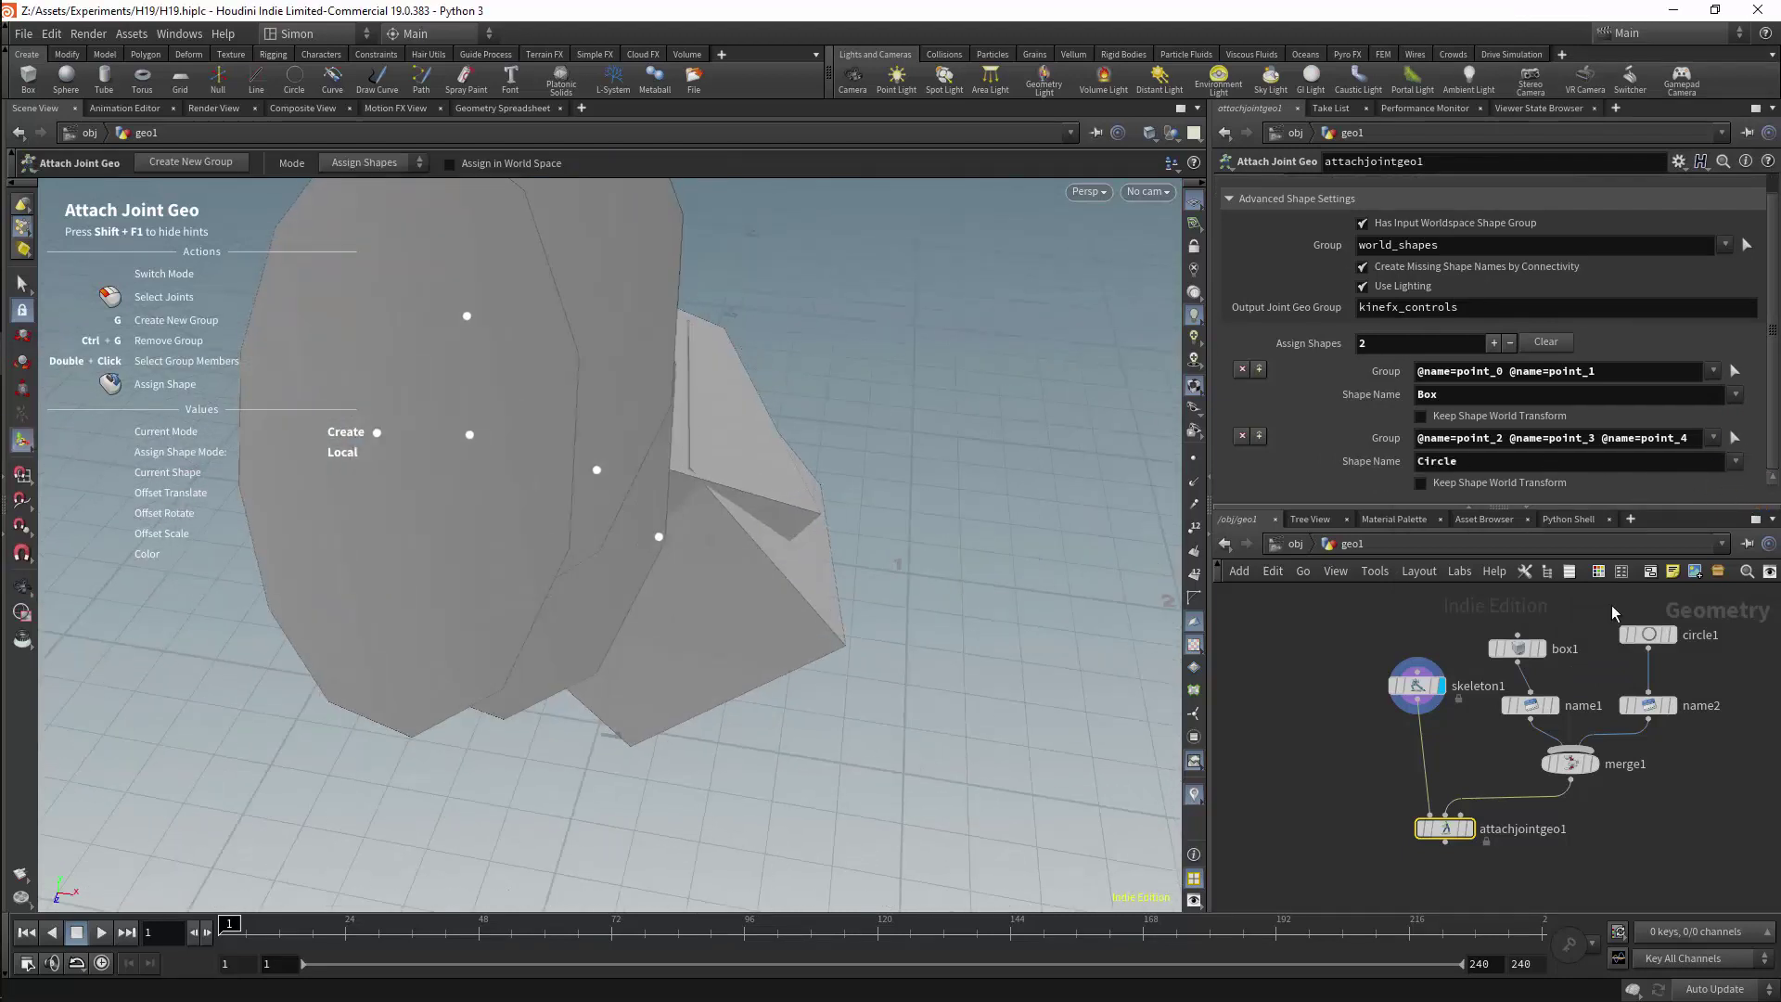
Change circle1's primitive type to NURBS Curve and display attachjointgeo1 in the viewport
click(1644, 635)
click(1407, 187)
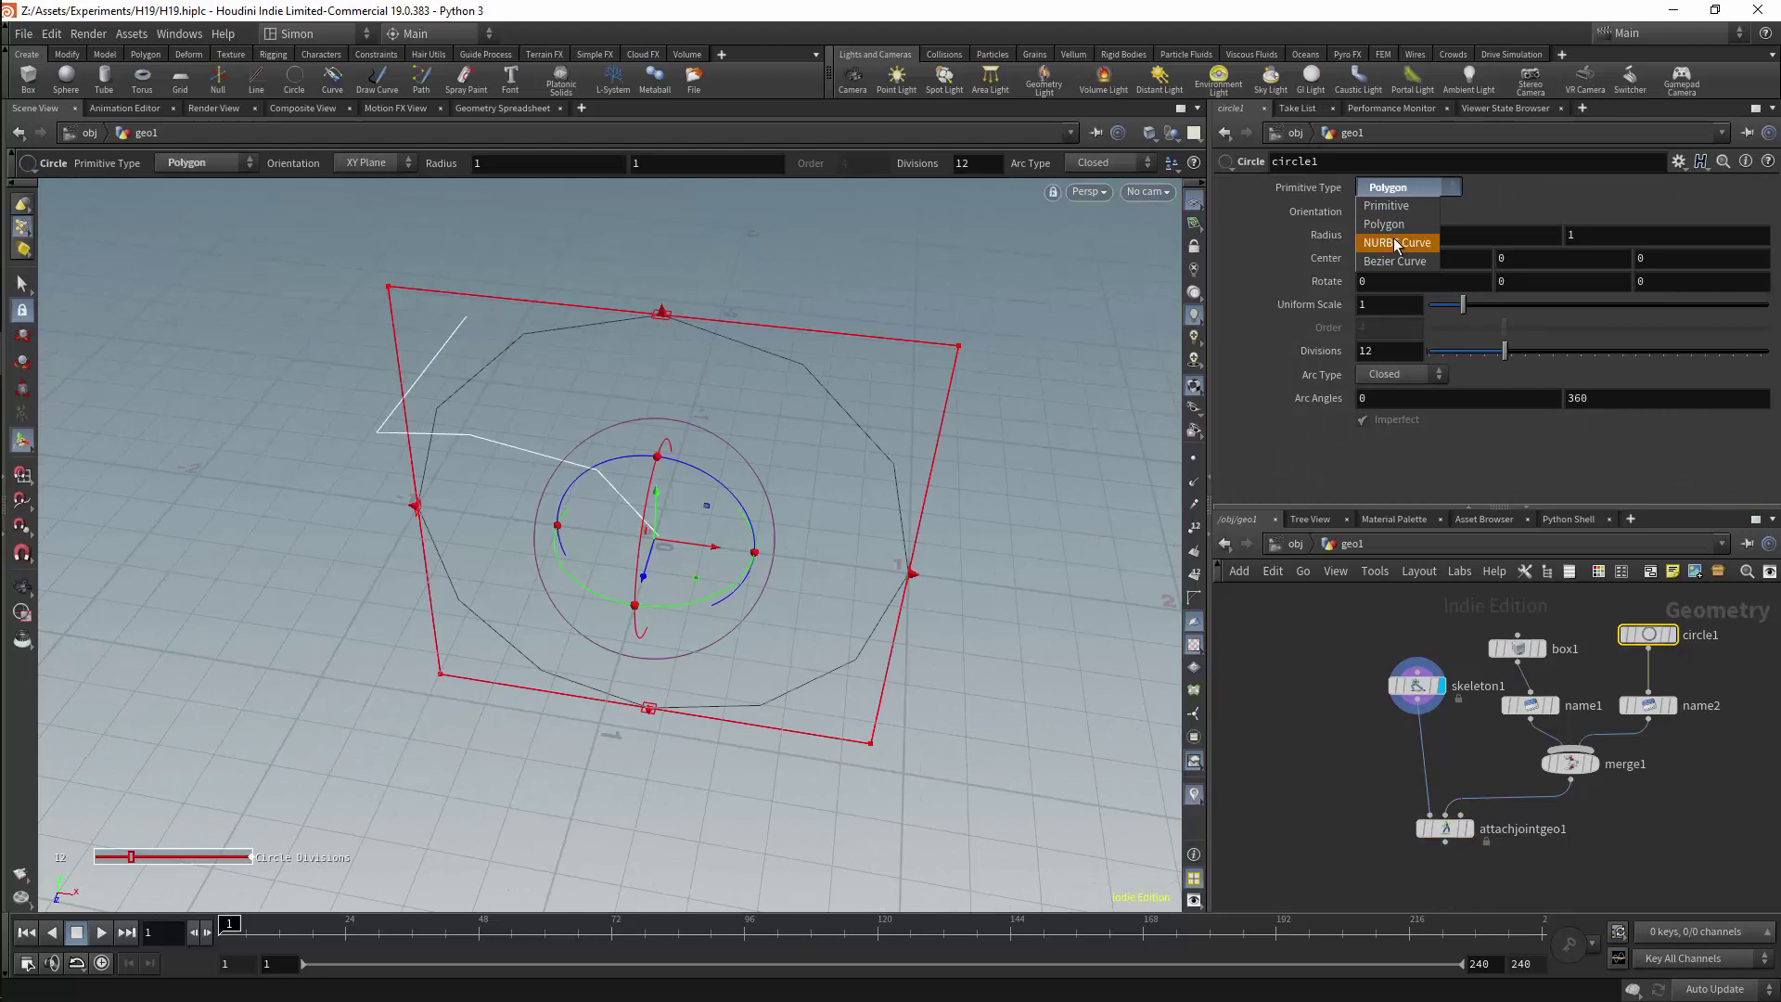
click(1394, 241)
alt+drag(1048, 417, 761, 401)
click(1467, 828)
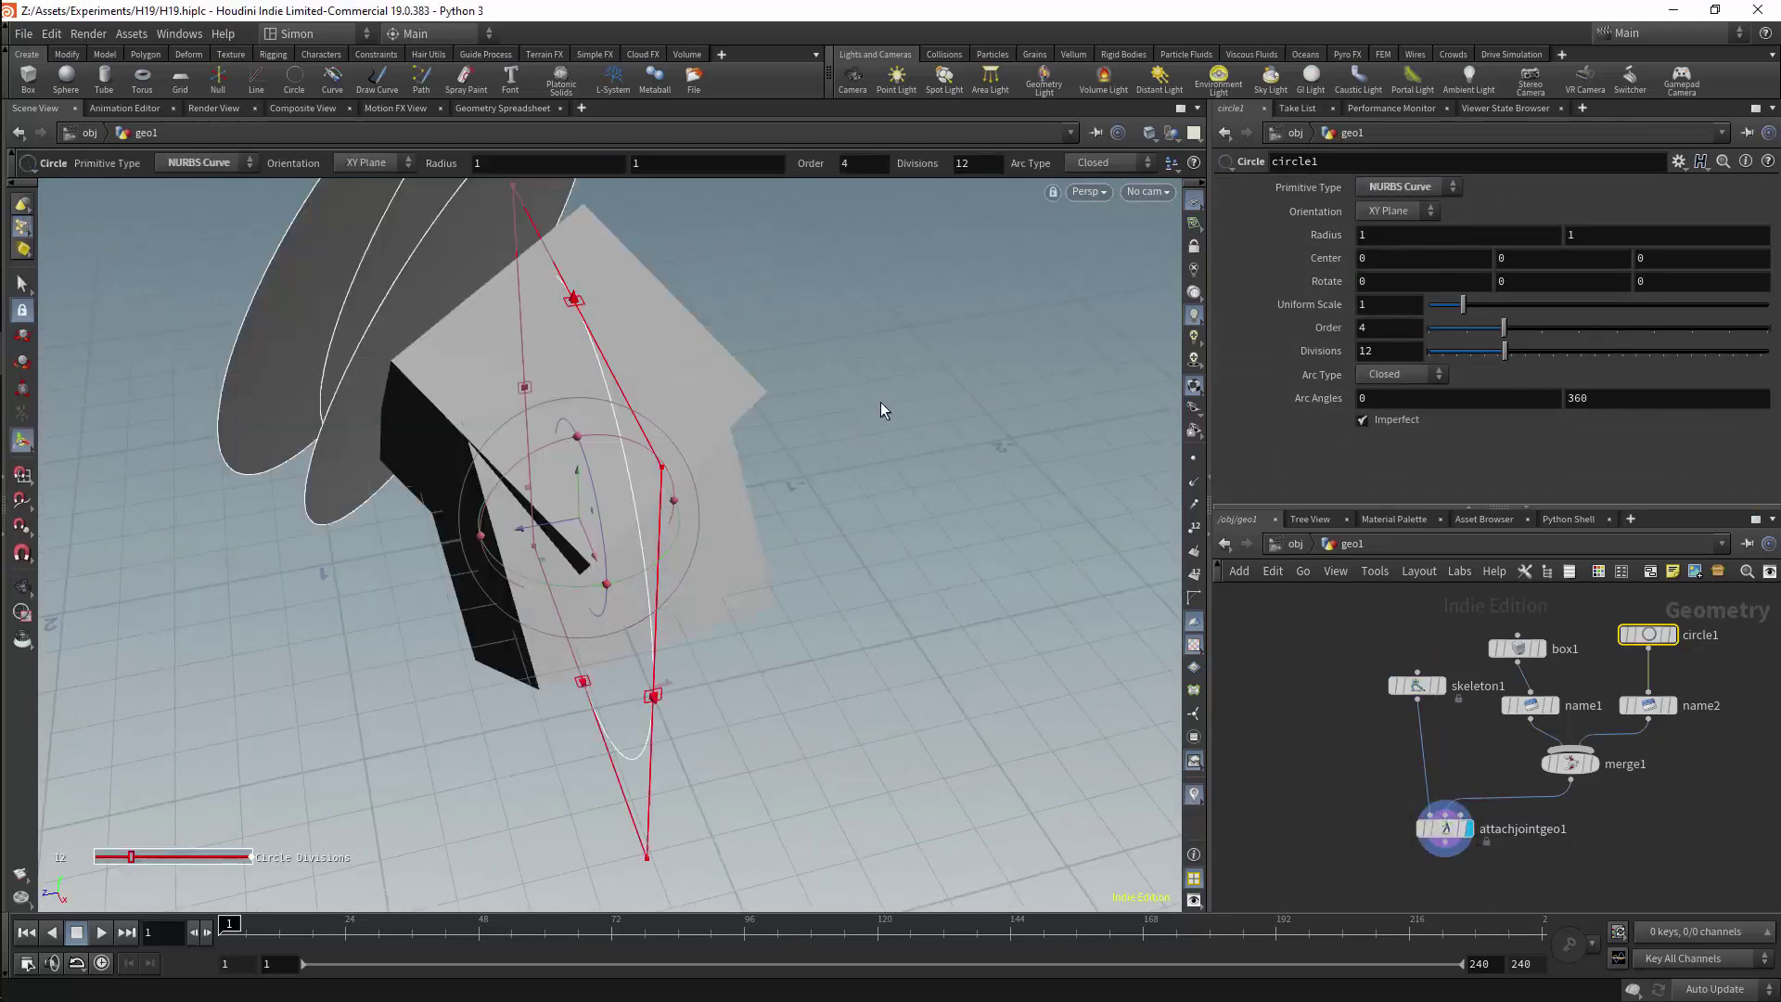
Change circle1's arc type so the curve draws as an unfilled outline, and align the box and circle nodes above their Name nodes
click(1401, 374)
click(1380, 422)
click(1393, 374)
click(1387, 410)
mouse_move(983, 505)
alt+mouse_down()
mouse_move(1109, 381)
mouse_move(1005, 513)
alt+mouse_up()
drag(1640, 634, 1639, 648)
drag(1515, 648, 1529, 648)
mouse_move(816, 519)
alt+mouse_down()
mouse_move(965, 454)
mouse_move(819, 486)
alt+mouse_up()
On attachjointgeo1, turn off Create Missing Shape Names by Connectivity, and toggle Has Input Worldspace Shape Group off and on again
click(1436, 826)
drag(958, 509, 947, 444)
click(1363, 223)
click(1362, 266)
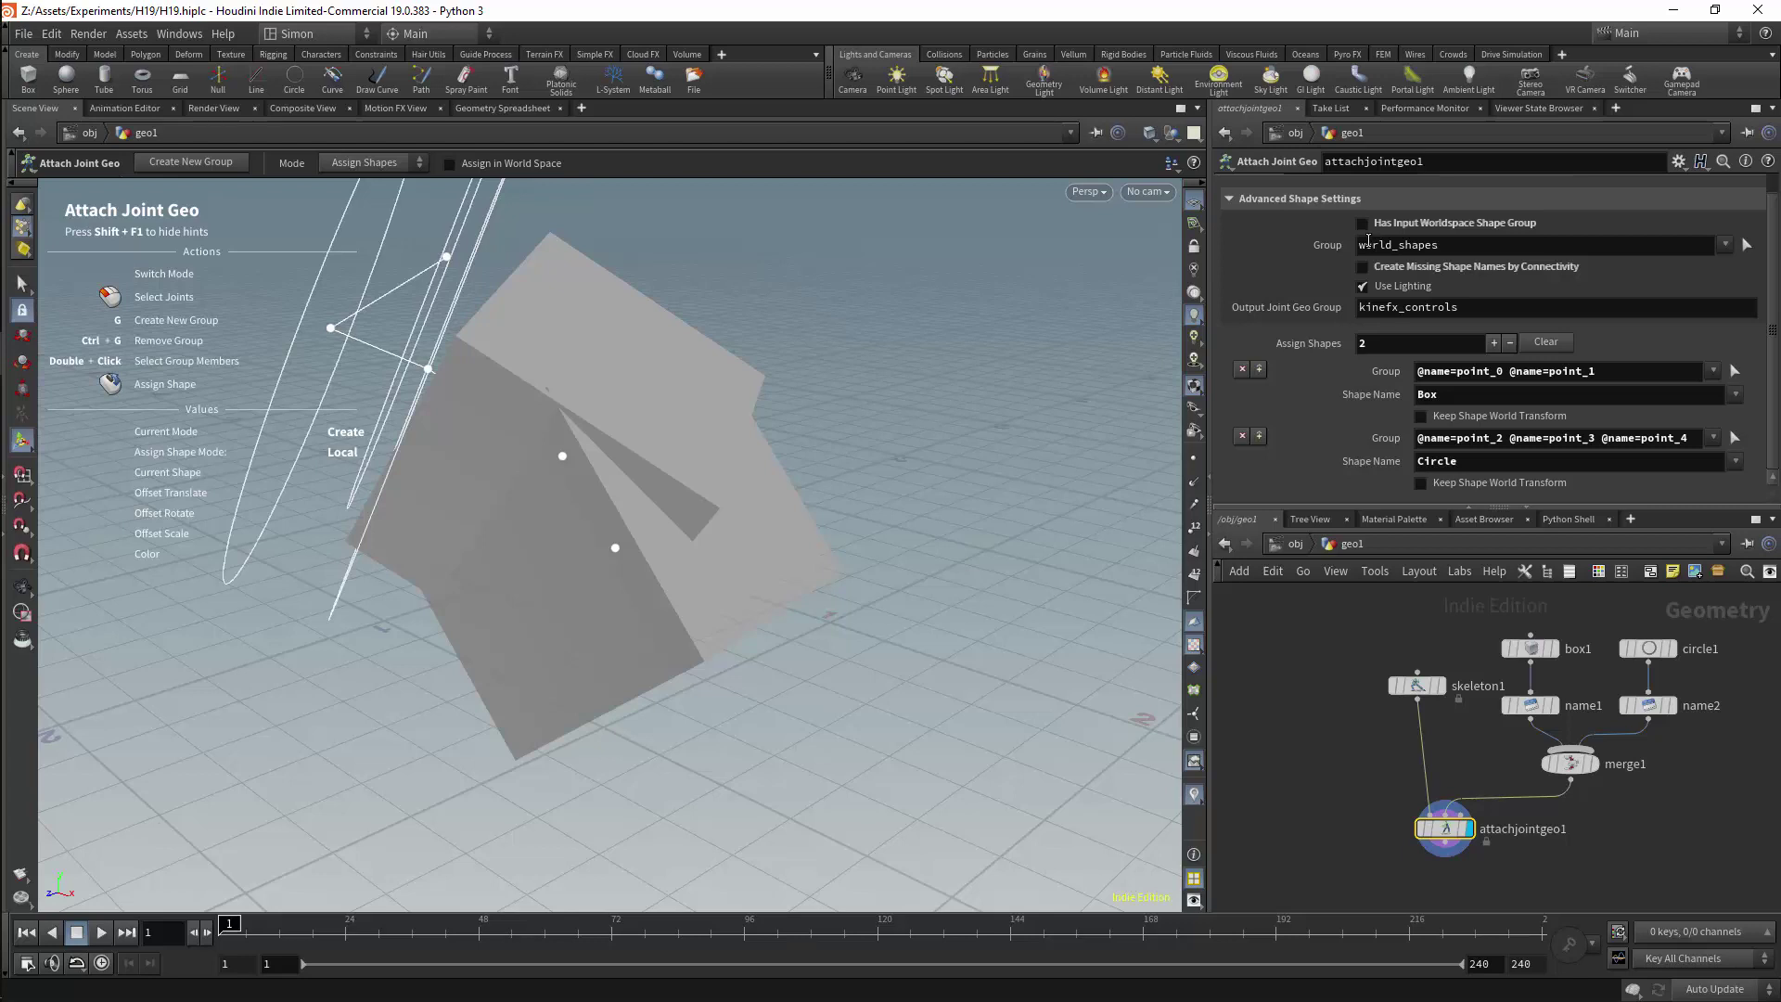
click(1363, 223)
drag(1776, 264, 1775, 212)
Add a shape tweak to attachjointgeo1 that targets the joint point_0
click(1305, 187)
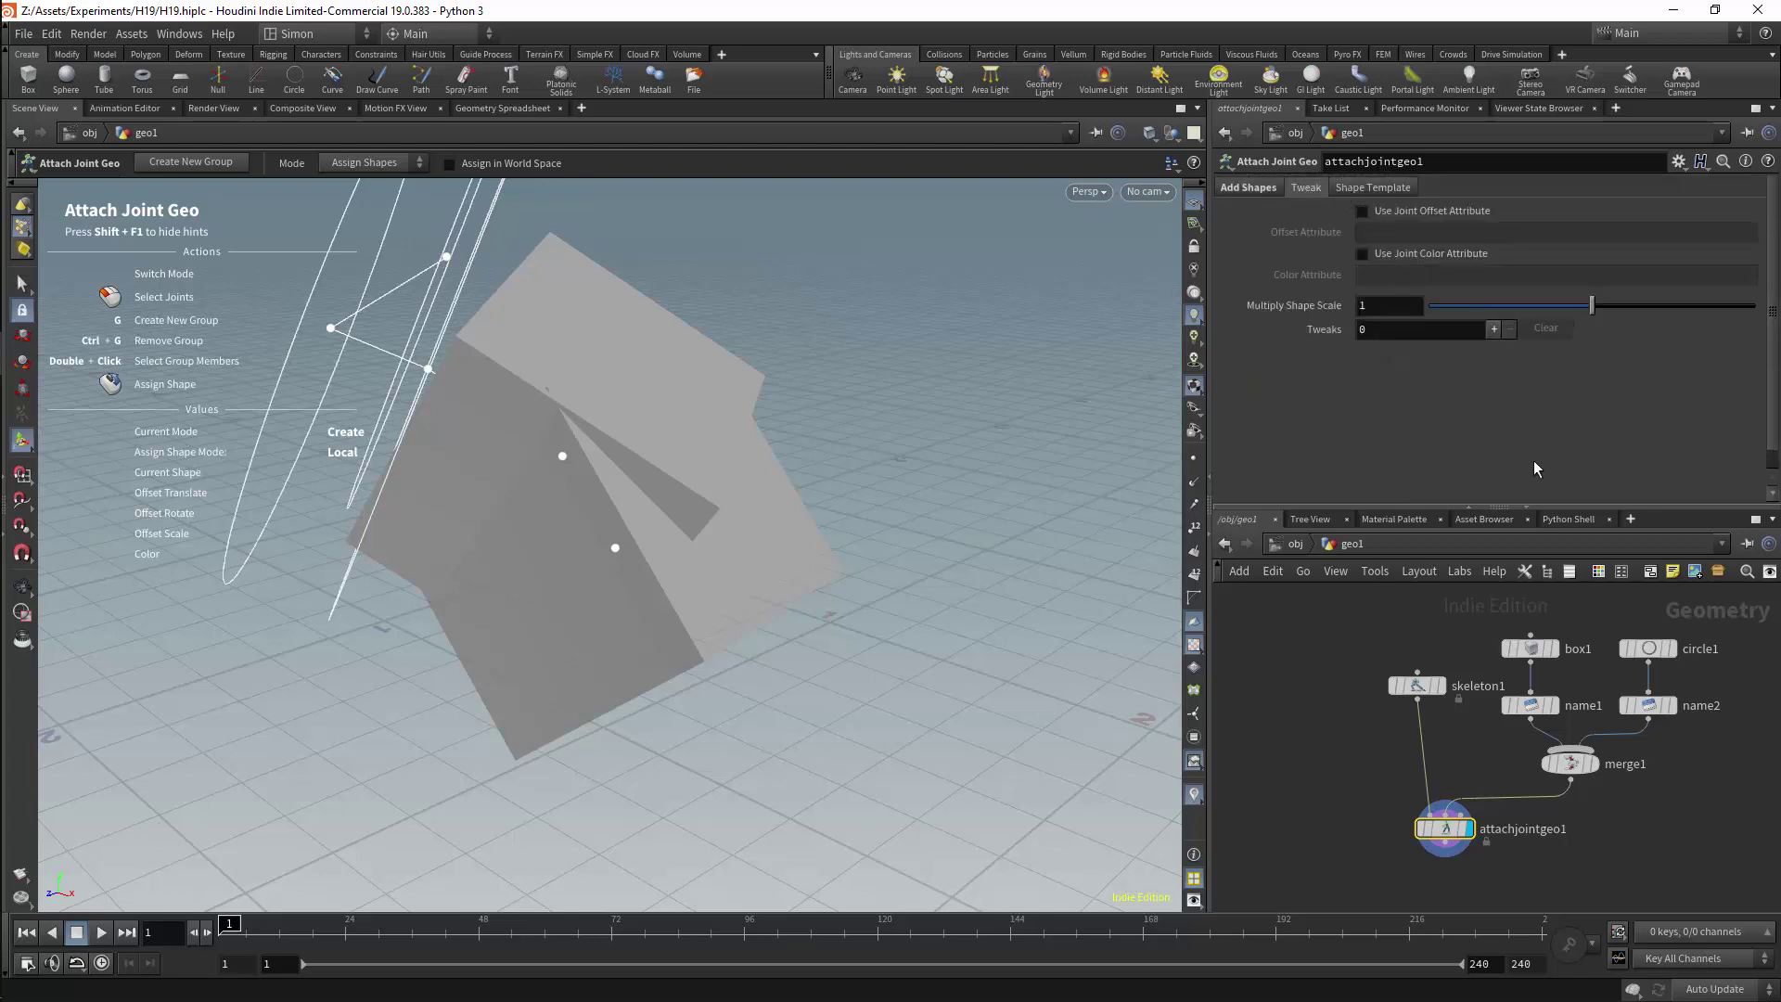
click(1396, 189)
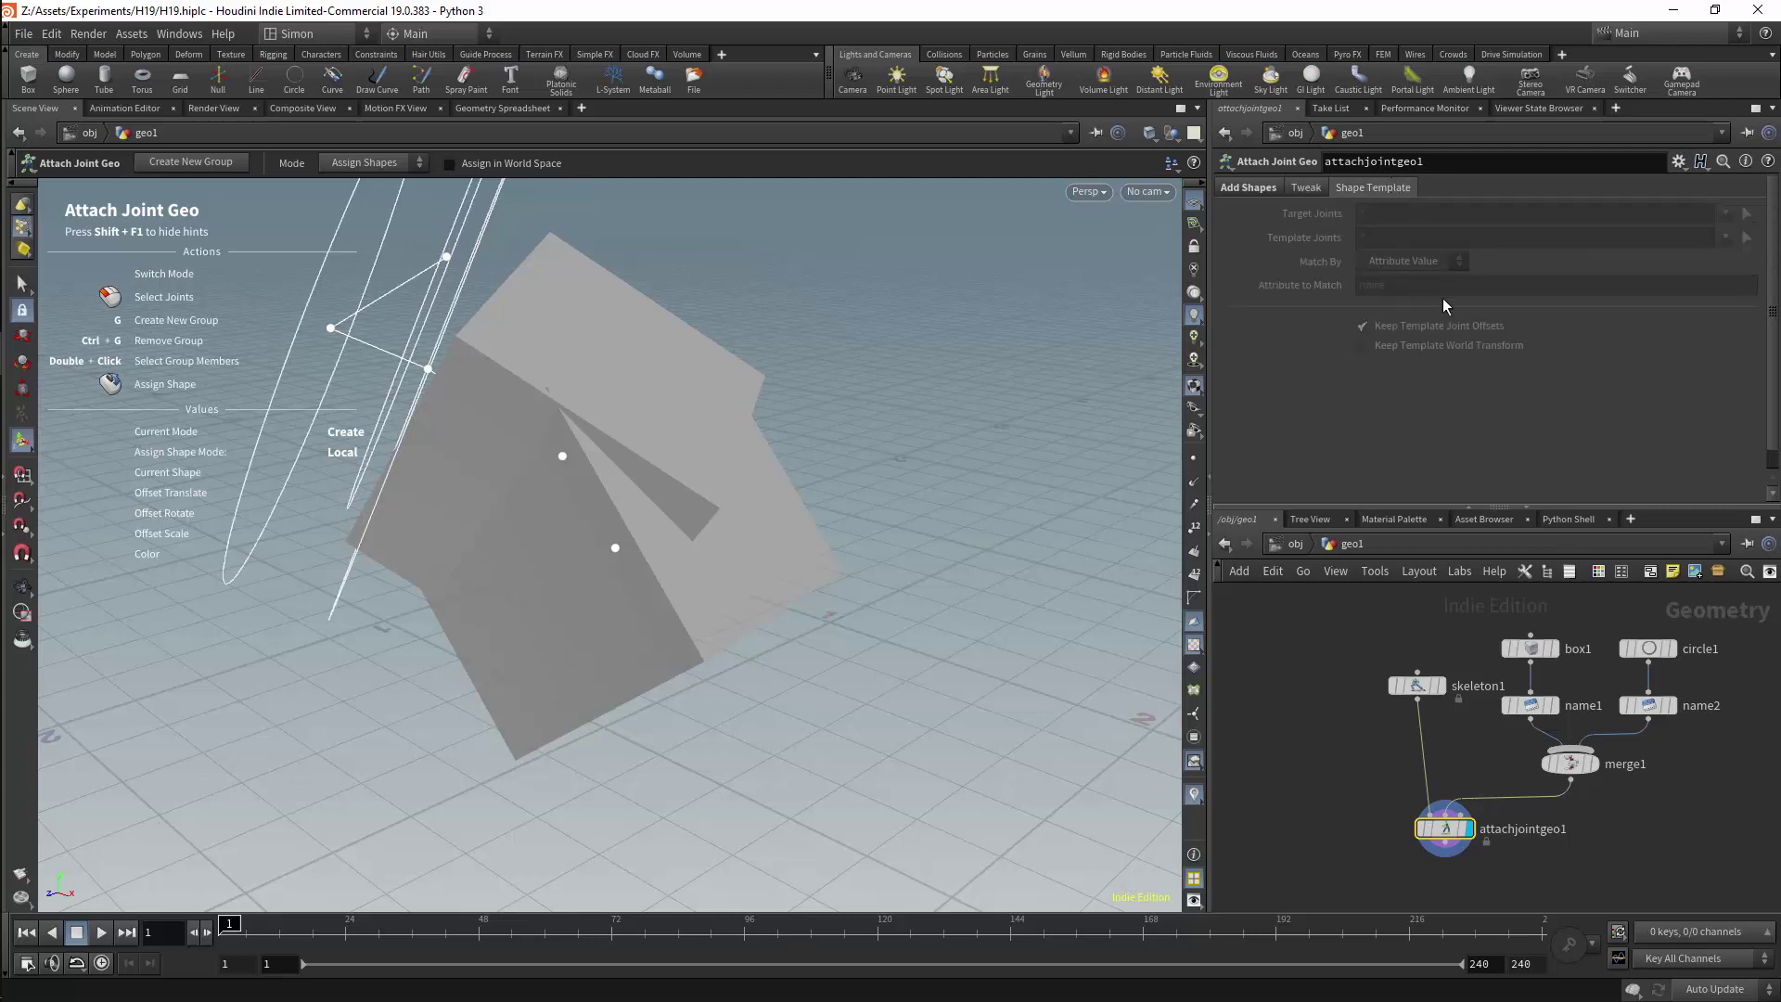
click(1305, 187)
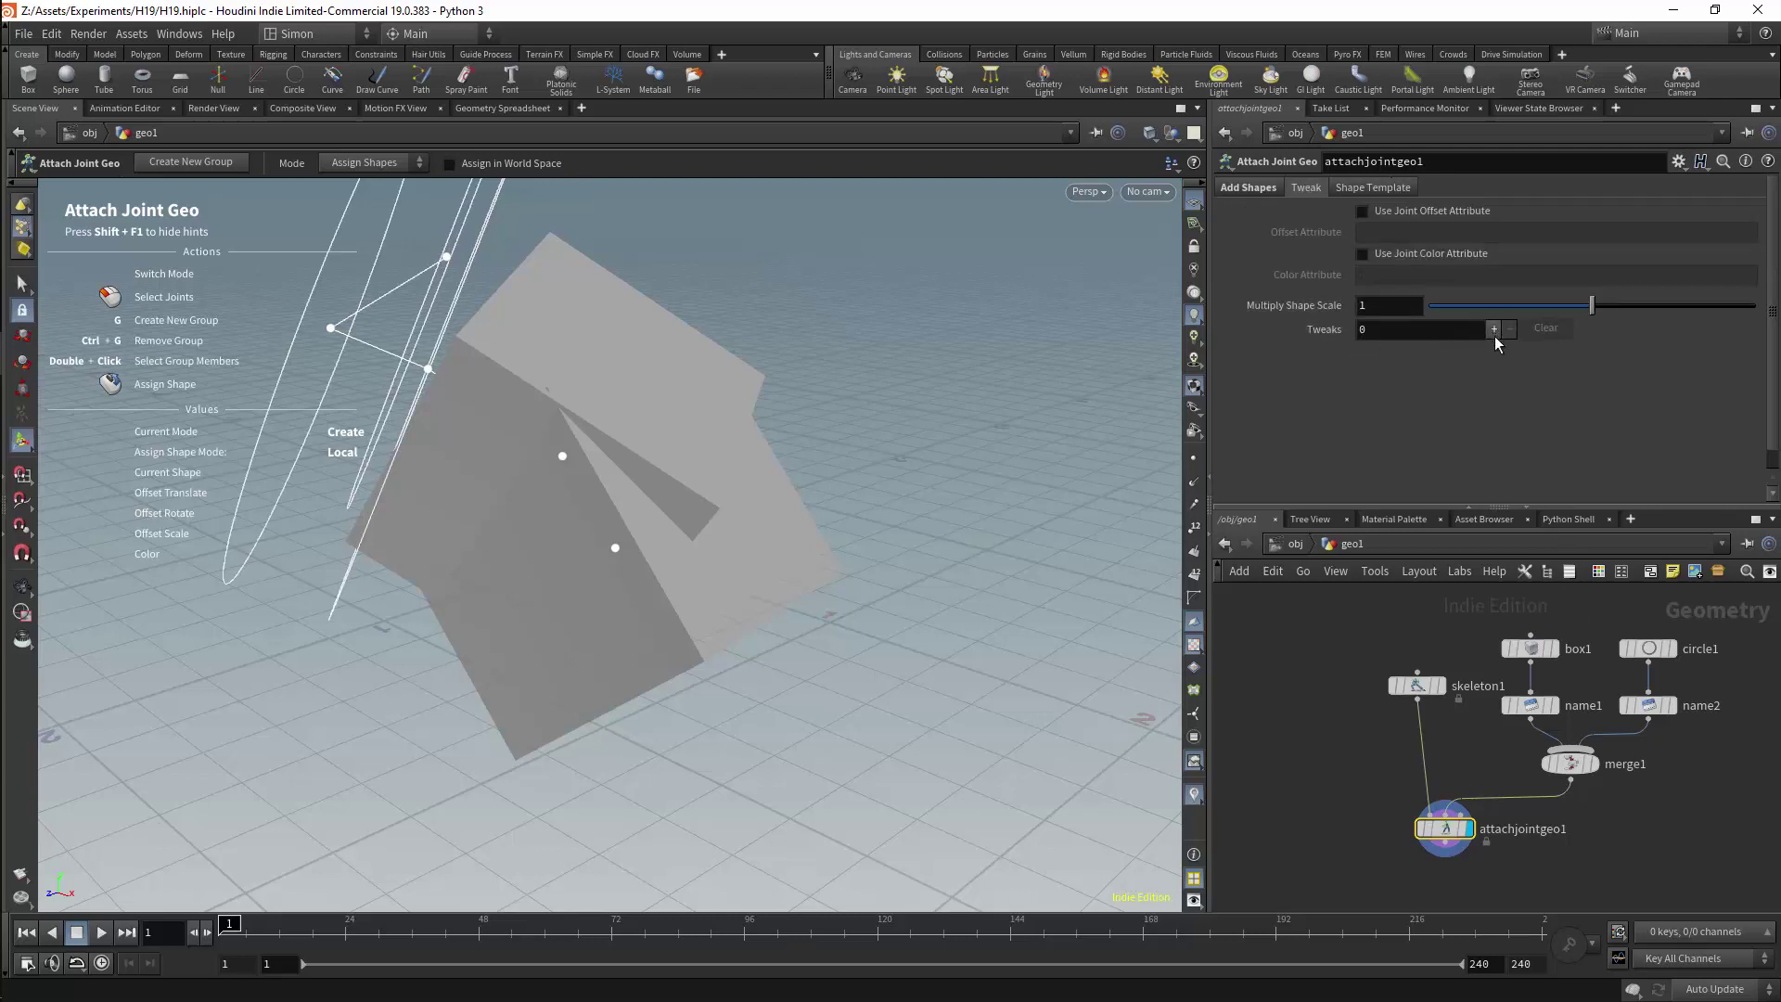
click(1493, 329)
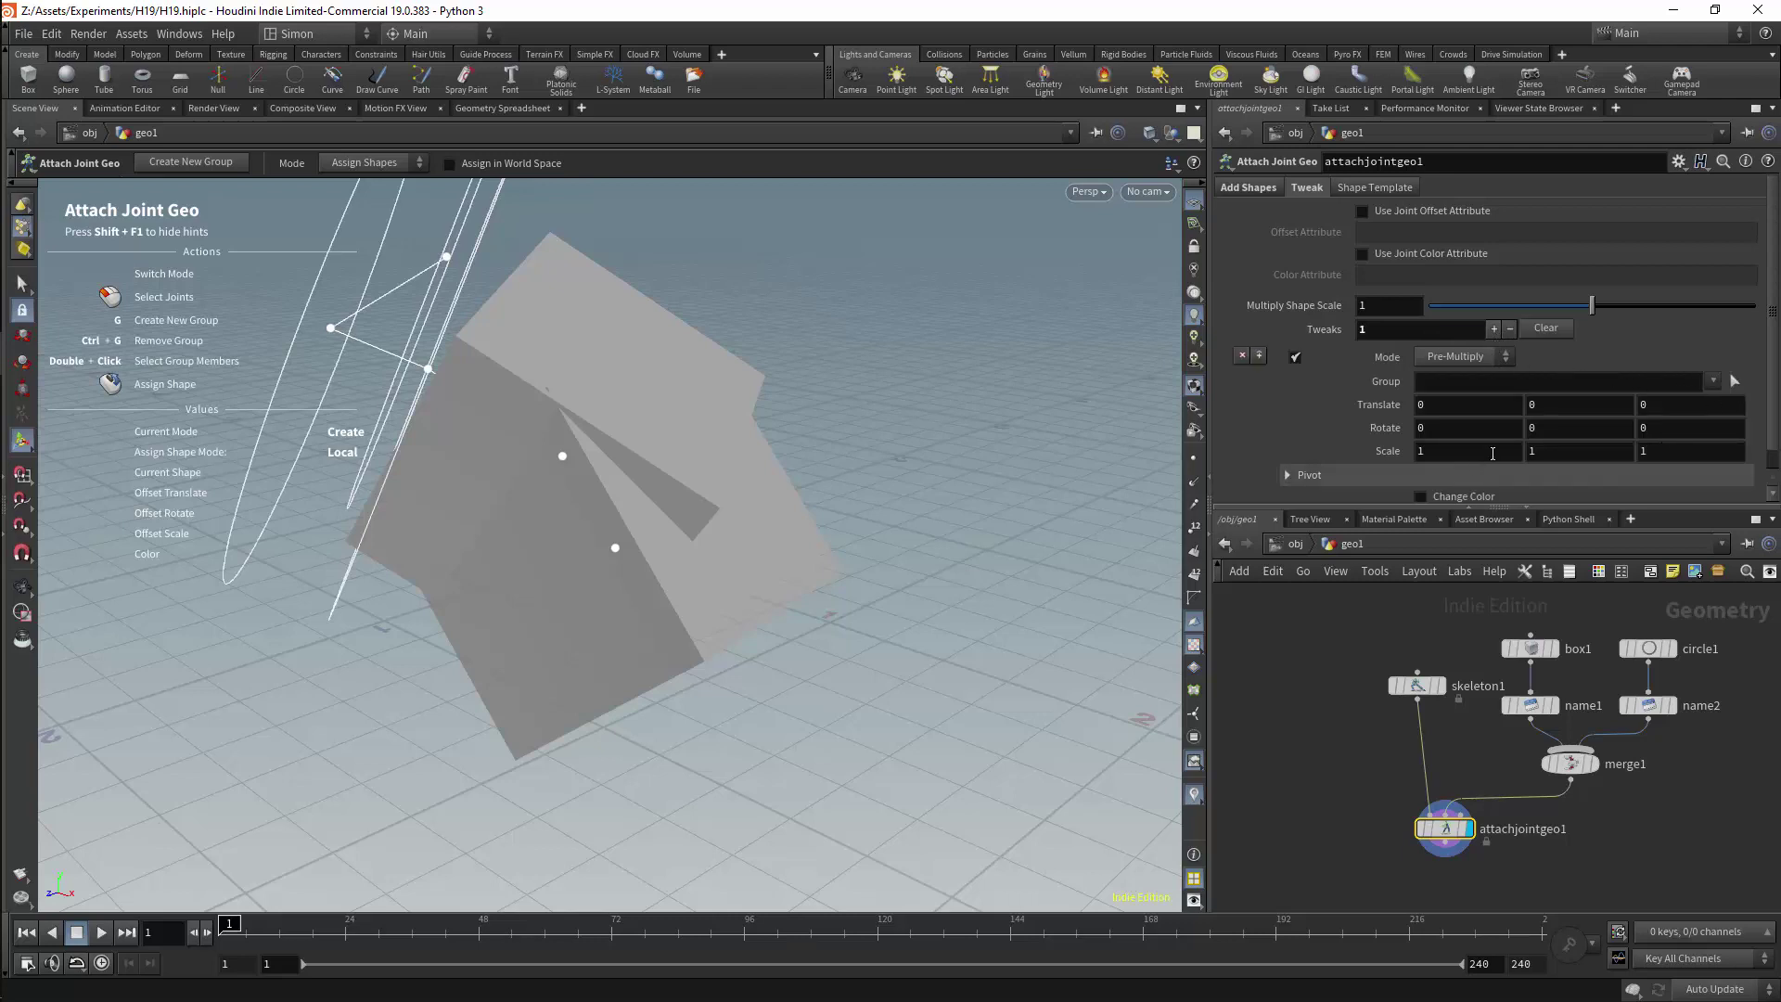
click(1733, 381)
drag(716, 510, 557, 620)
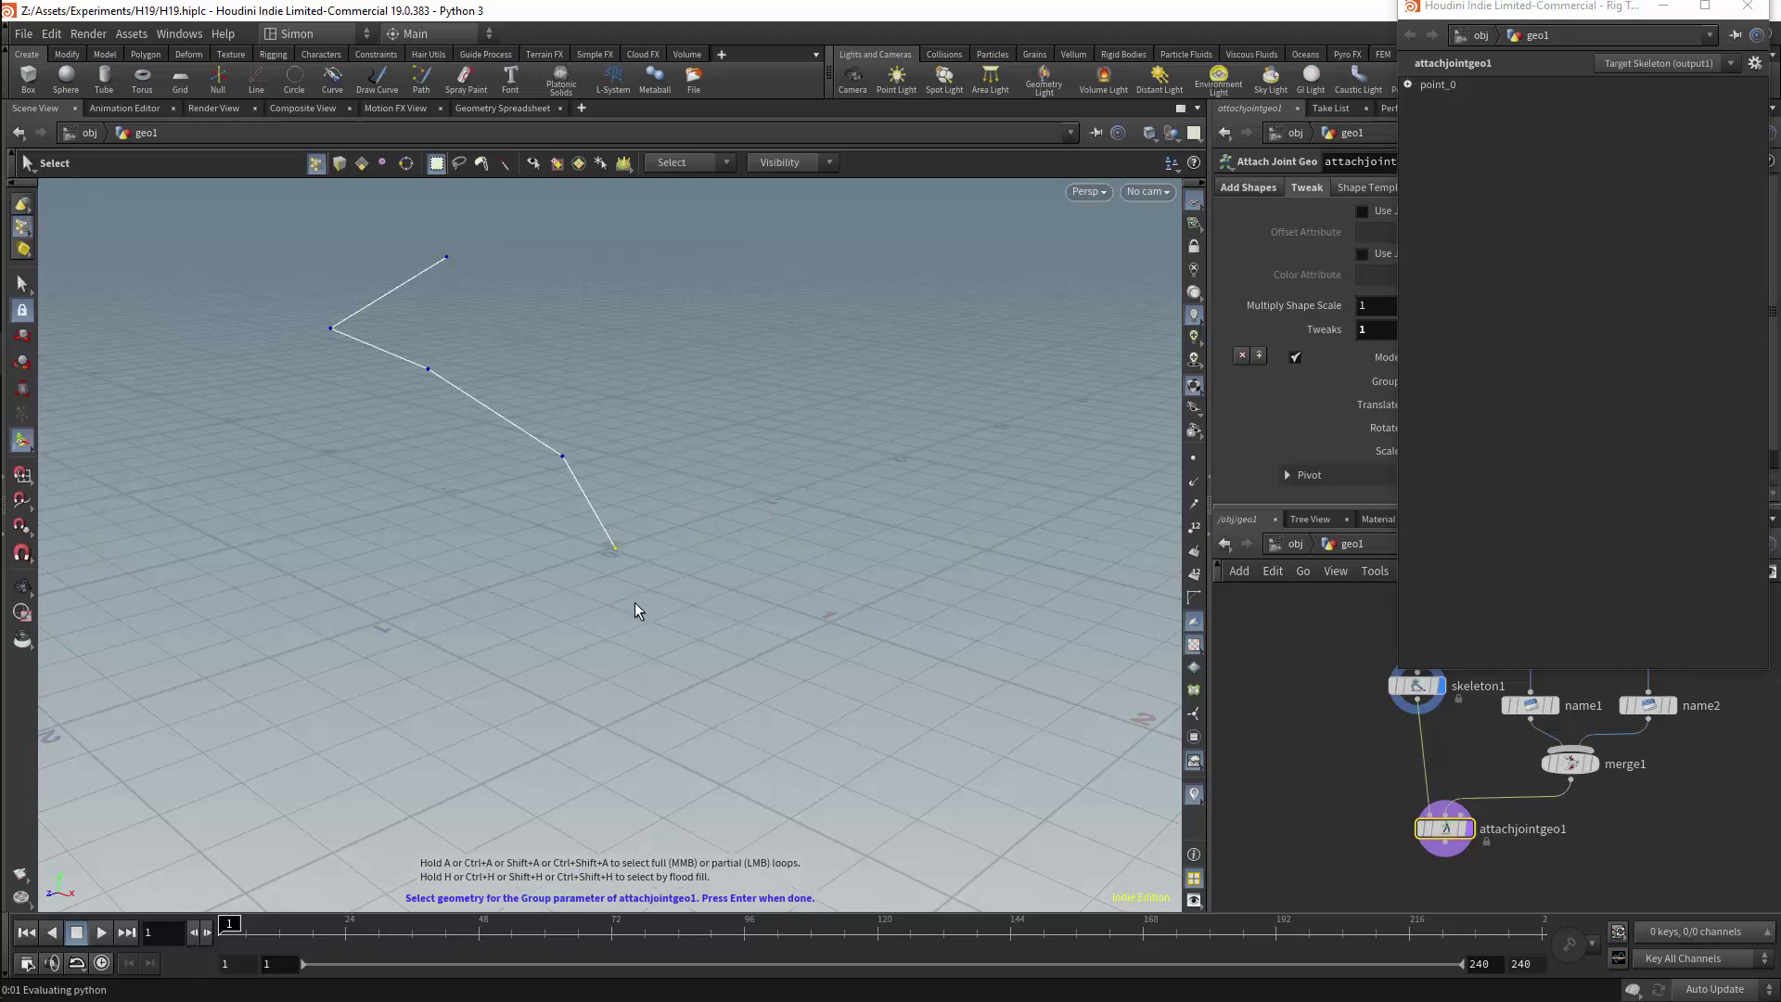
key(Return)
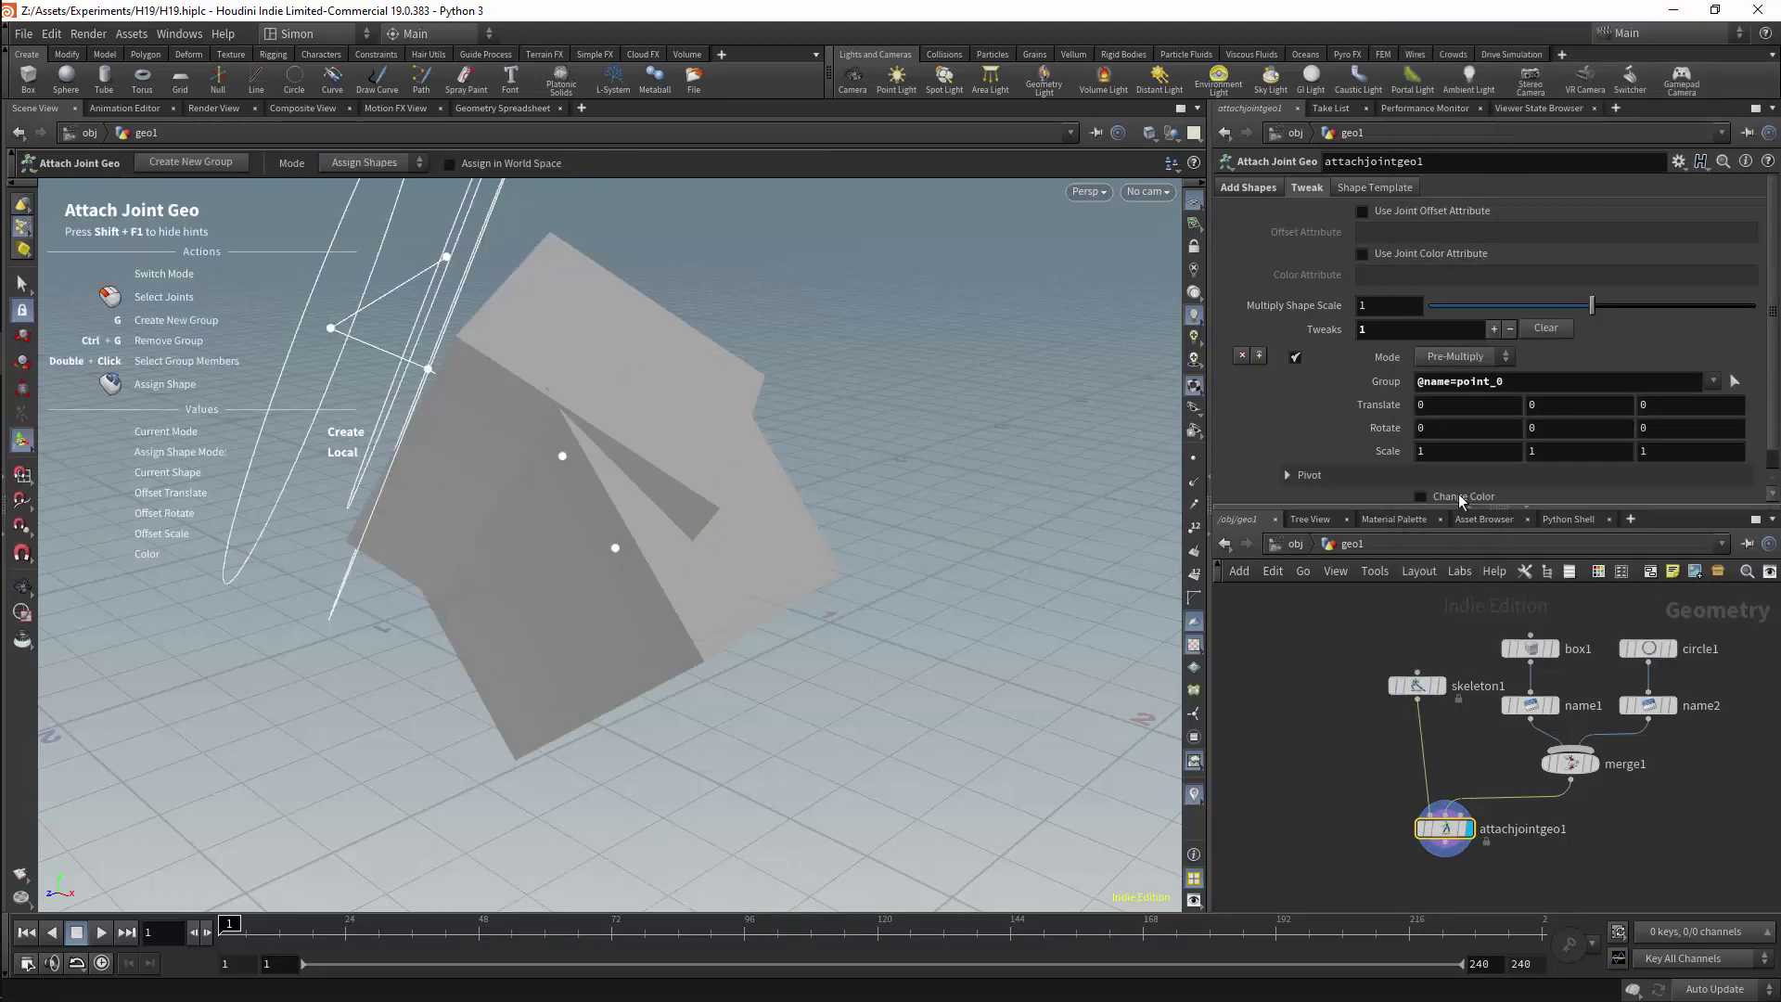
Enable a color change for the point_0 tweak and set it to orange (1, 0.5, 0)
click(1425, 501)
scroll(1775, 376, down, 1)
scroll(1774, 376, down, 1)
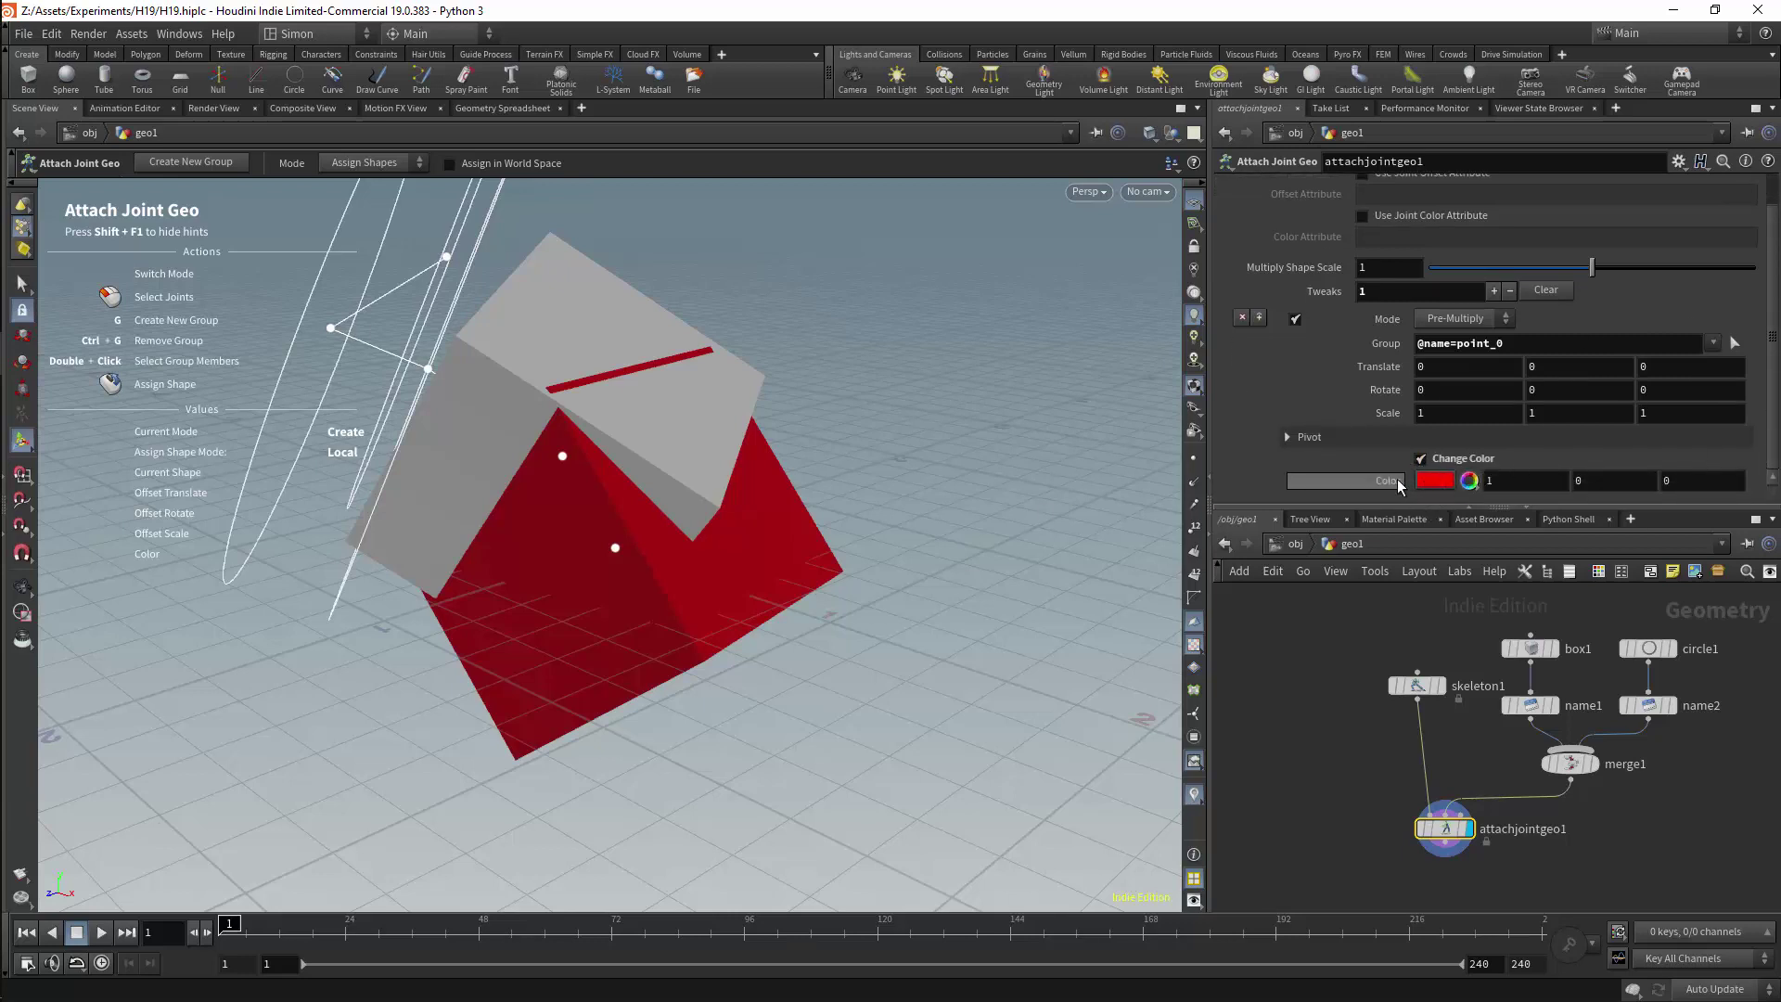
click(1435, 480)
click(1415, 354)
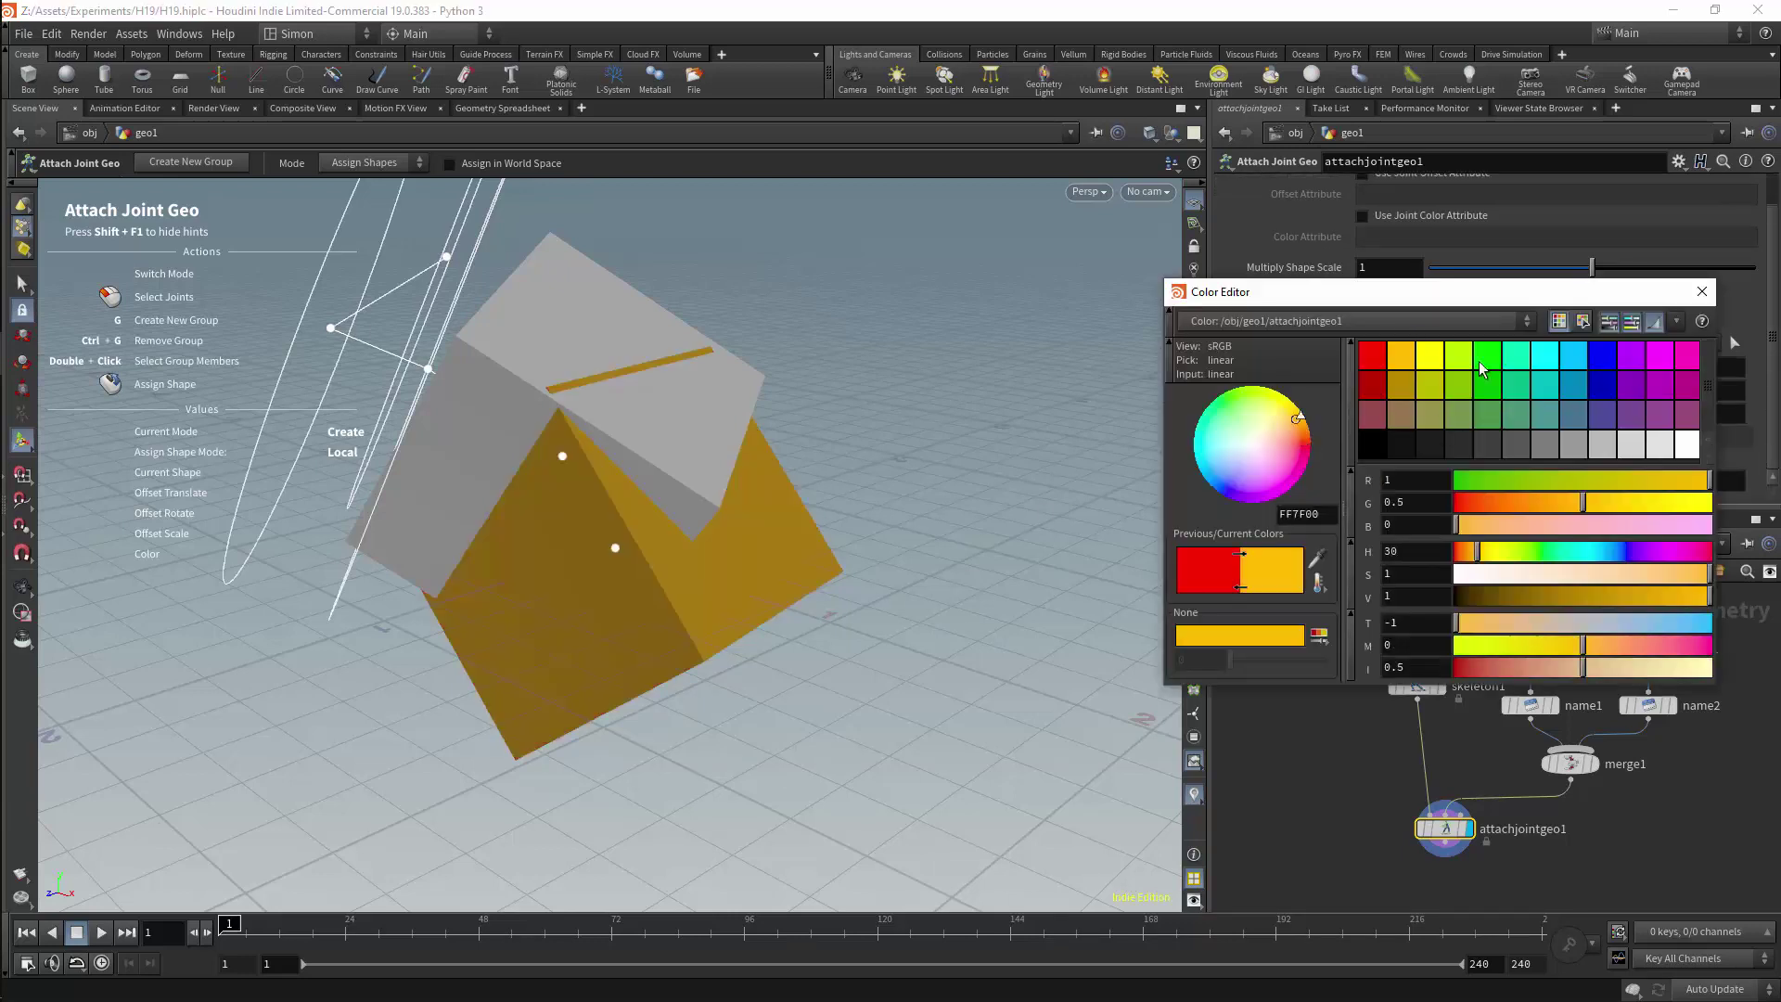
Scale the point_0 shape uniformly down to about 0.229
middle_drag(1376, 409, 1334, 425)
alt+drag(824, 427, 789, 408)
middle_drag(1381, 415, 997, 489)
alt+drag(998, 489, 914, 463)
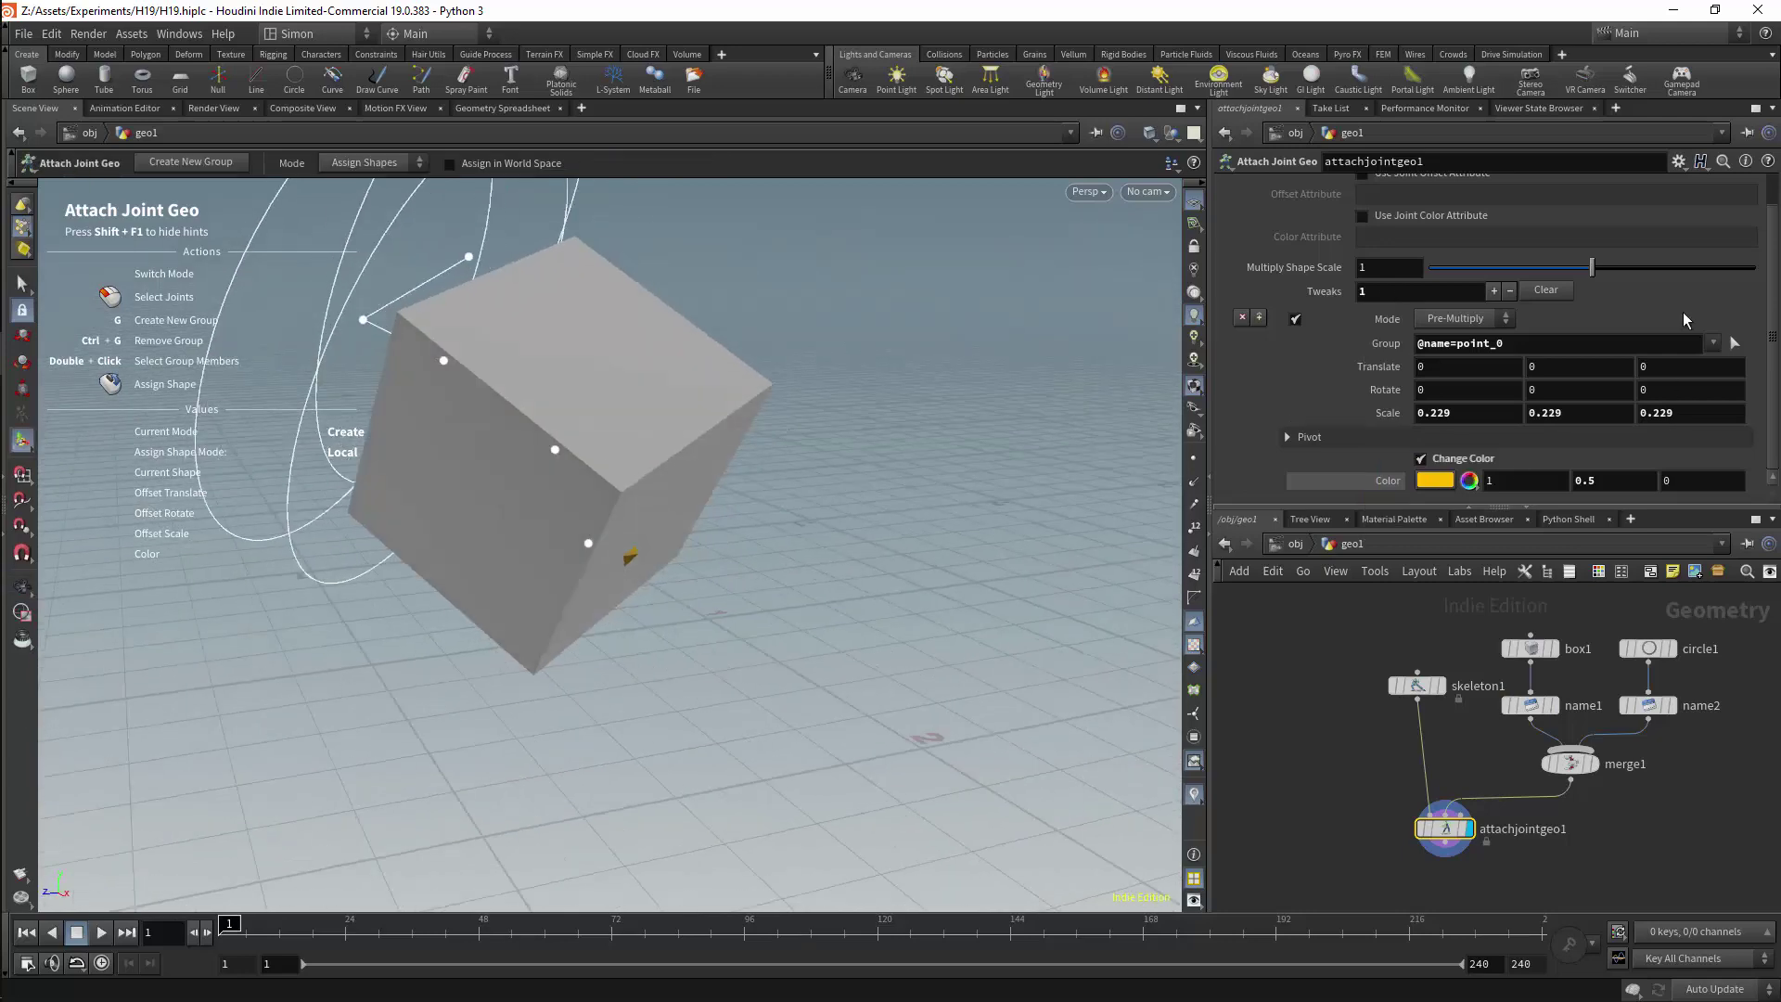
Add a second shape tweak that targets the joint point_1
click(1494, 291)
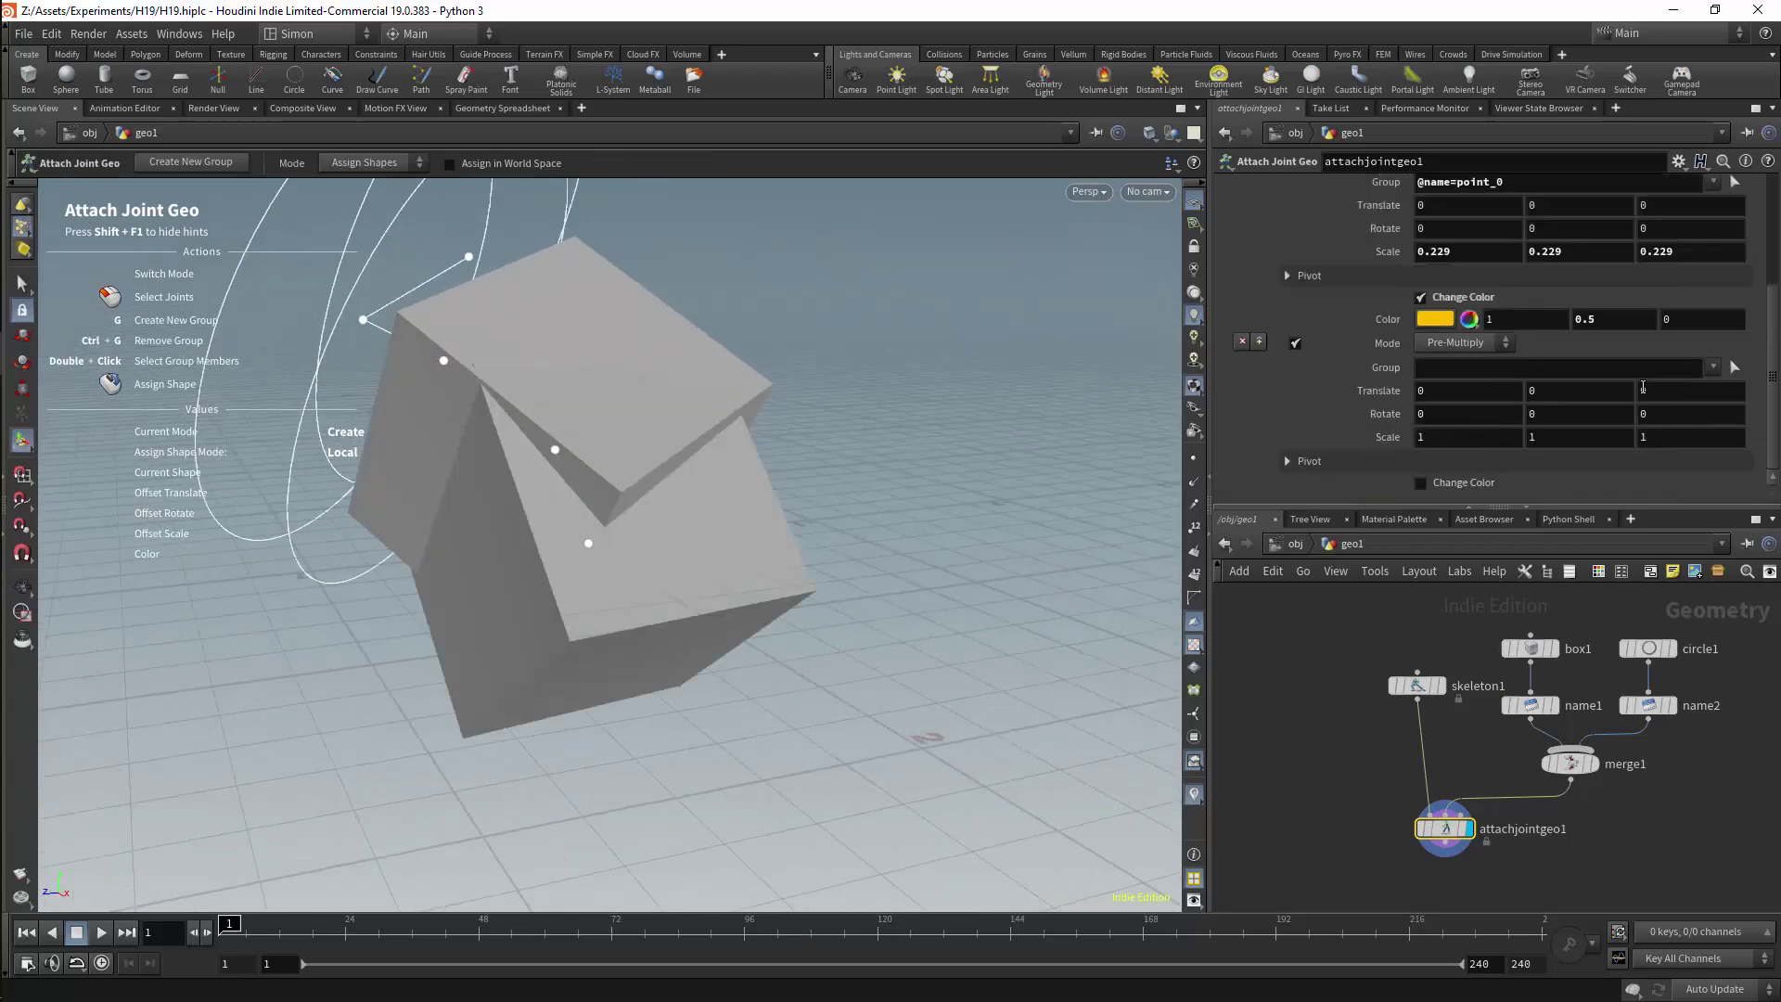
click(1734, 368)
click(555, 450)
key(Return)
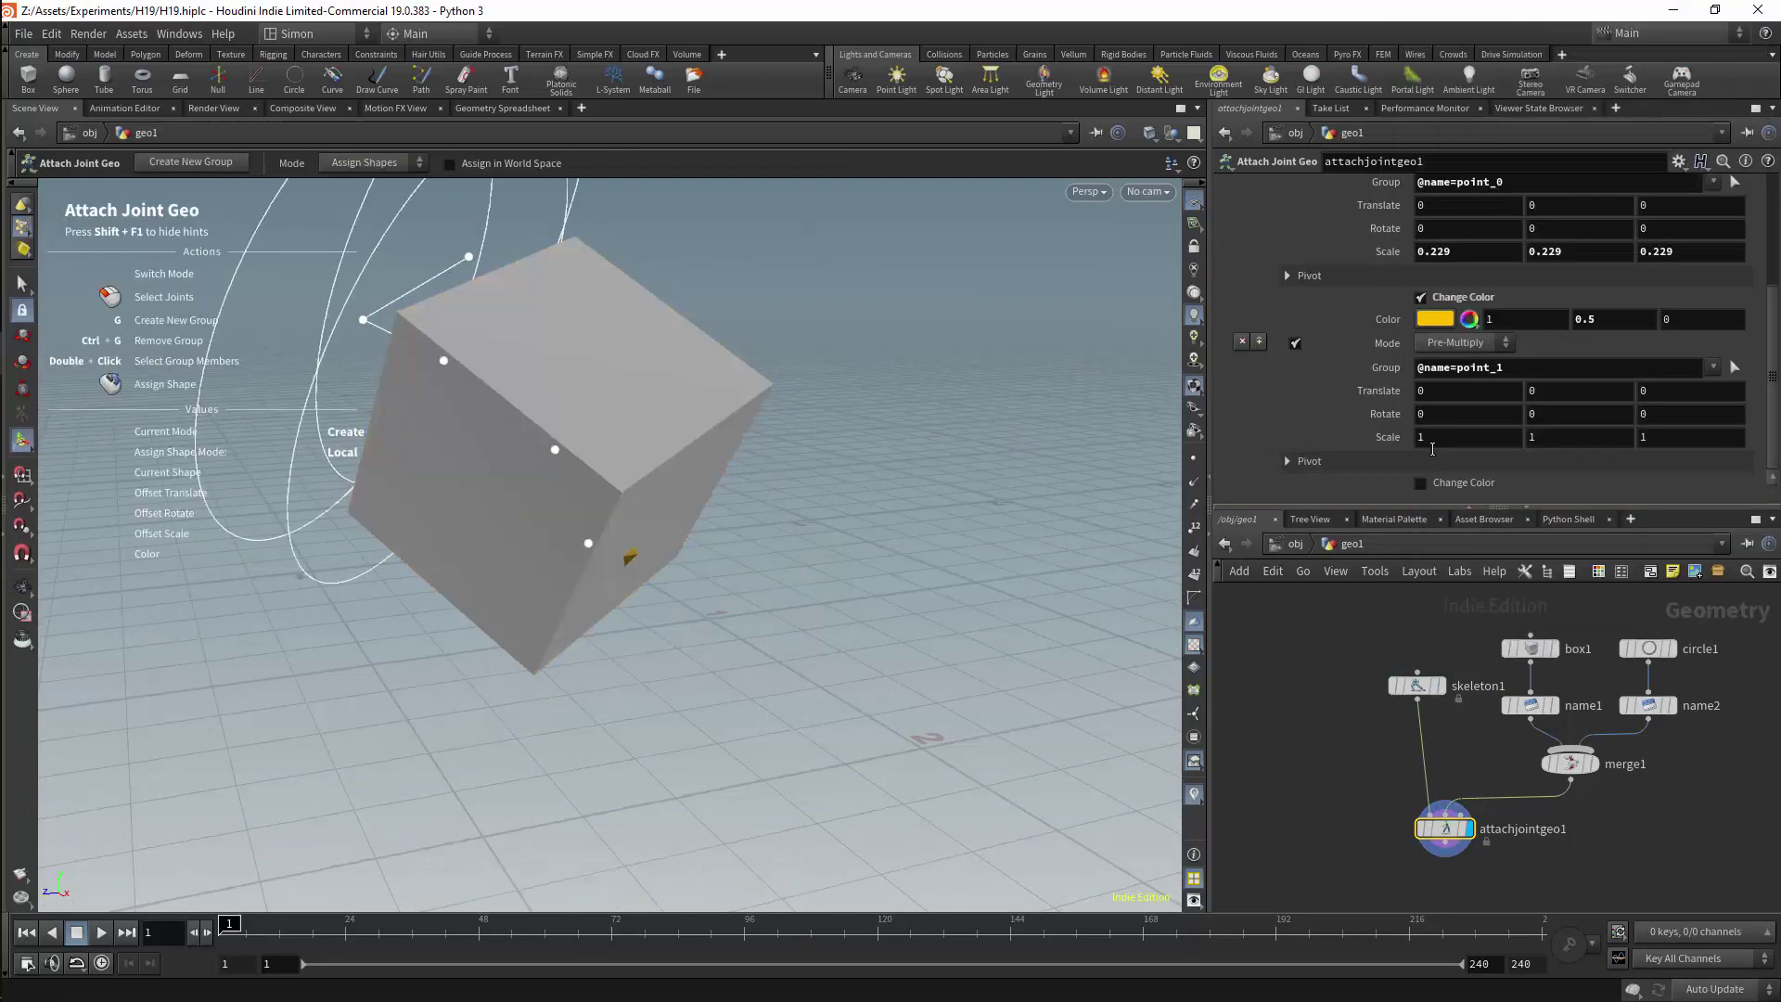
Scale the point_1 shape down and color it red, and add a third shape tweak
middle_drag(1397, 437, 1011, 473)
click(1433, 481)
alt+drag(742, 463, 872, 469)
drag(1775, 371, 1776, 452)
click(1492, 270)
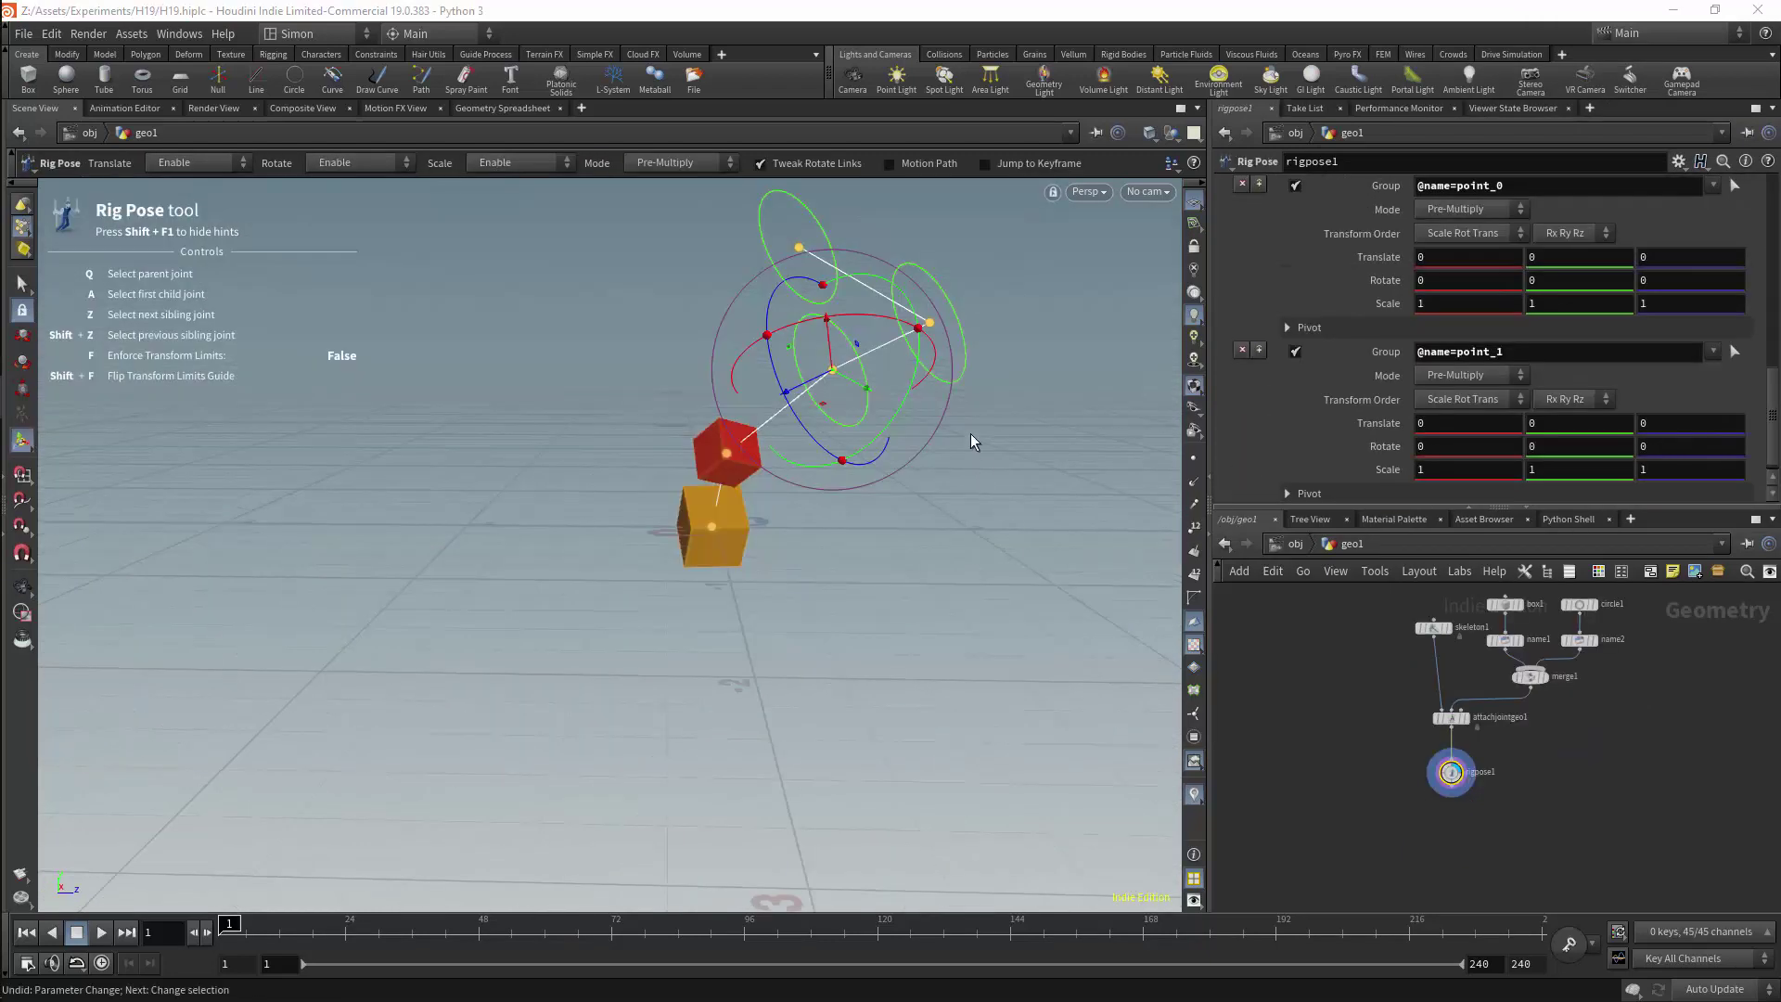
Open the Rig Visualiser section in the settings of the rigpose1 node
drag(1776, 410, 1762, 199)
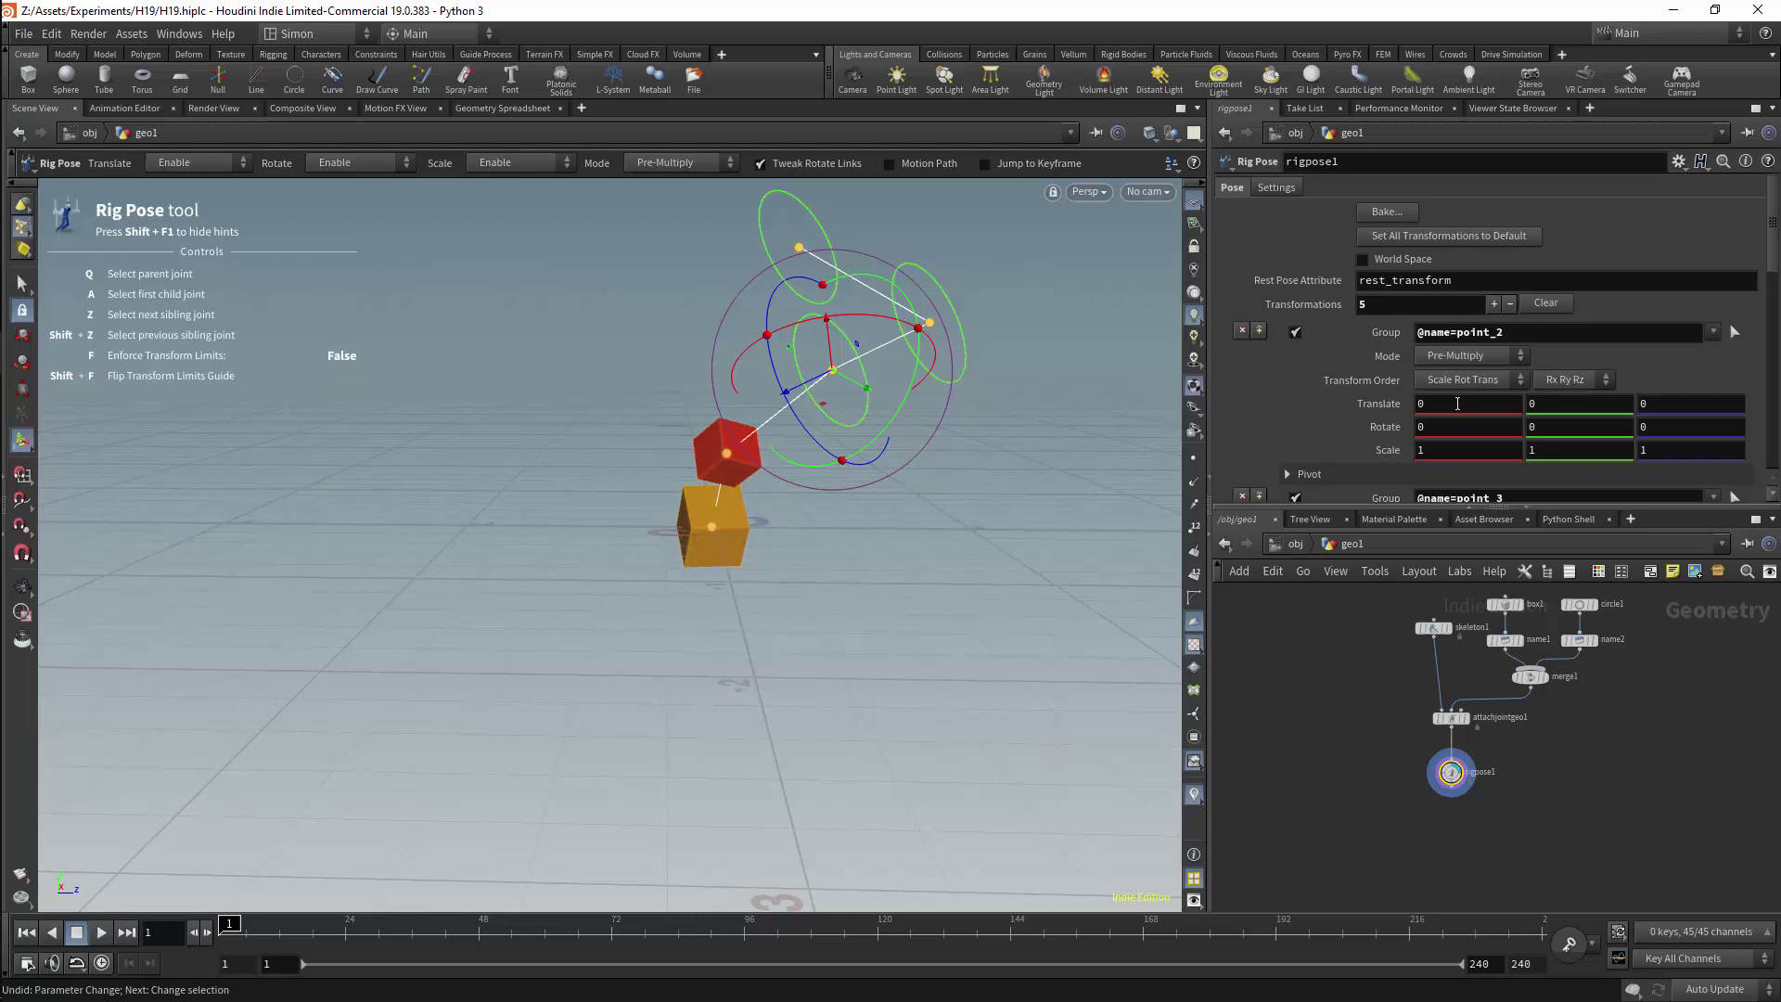
click(1286, 194)
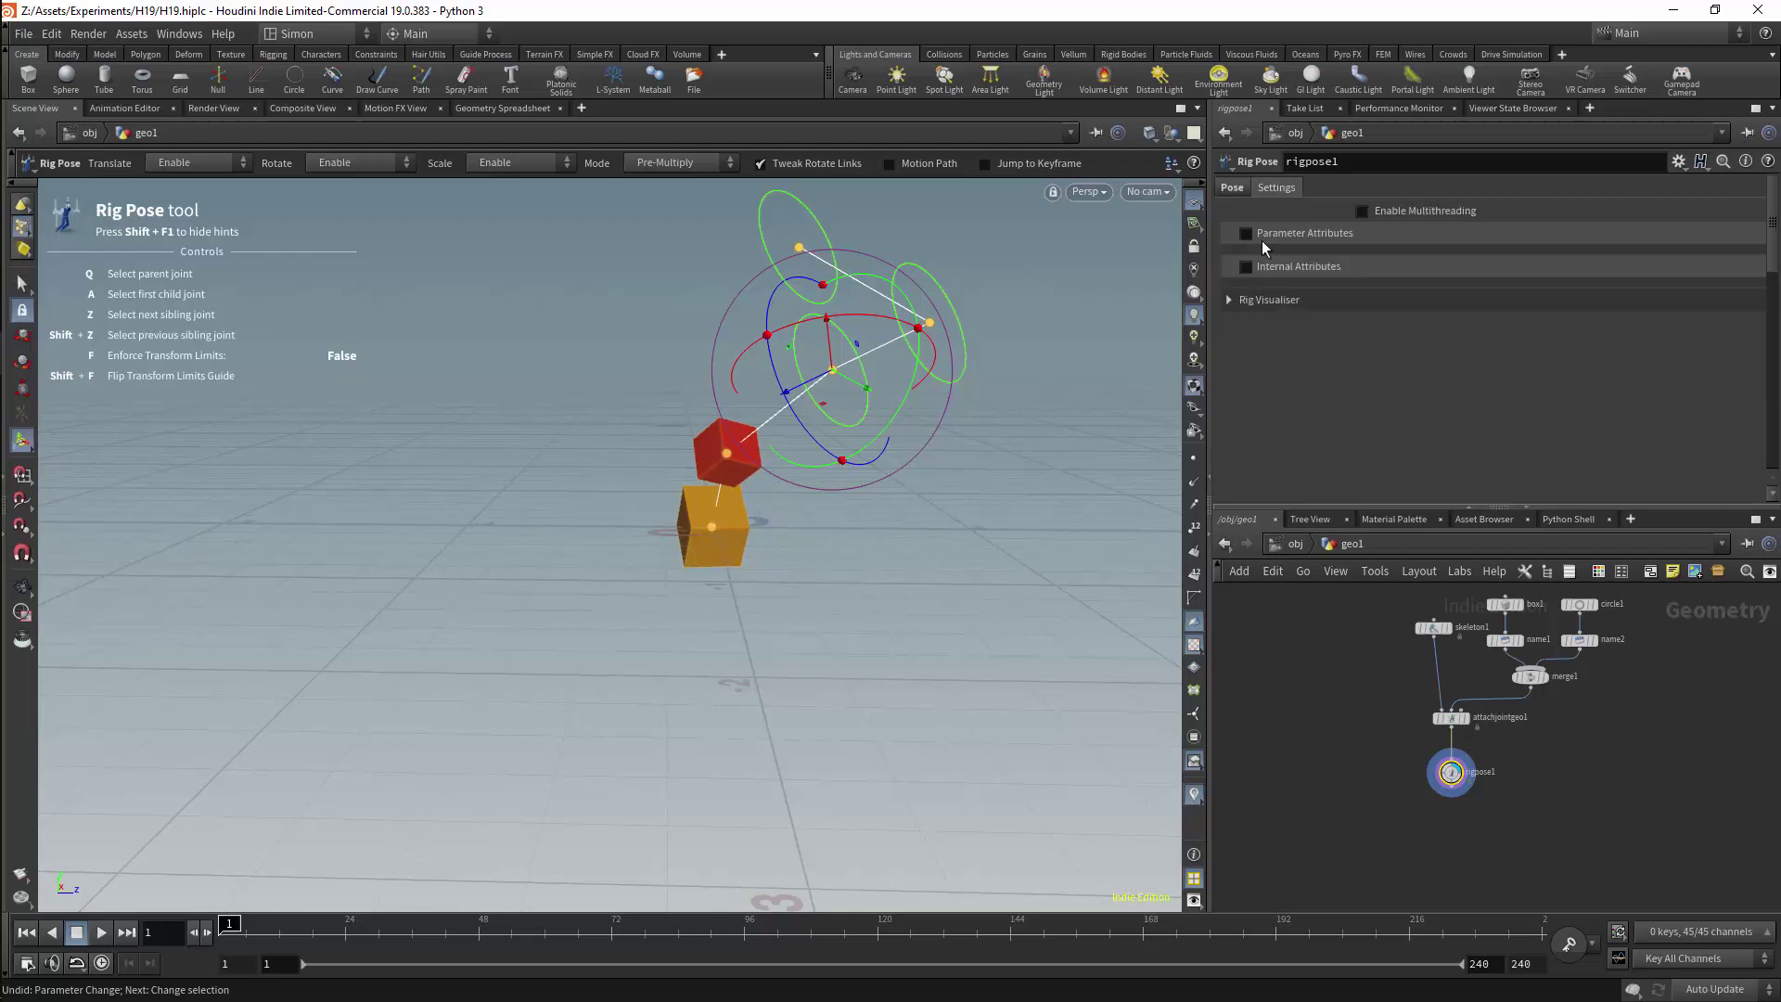
click(1228, 300)
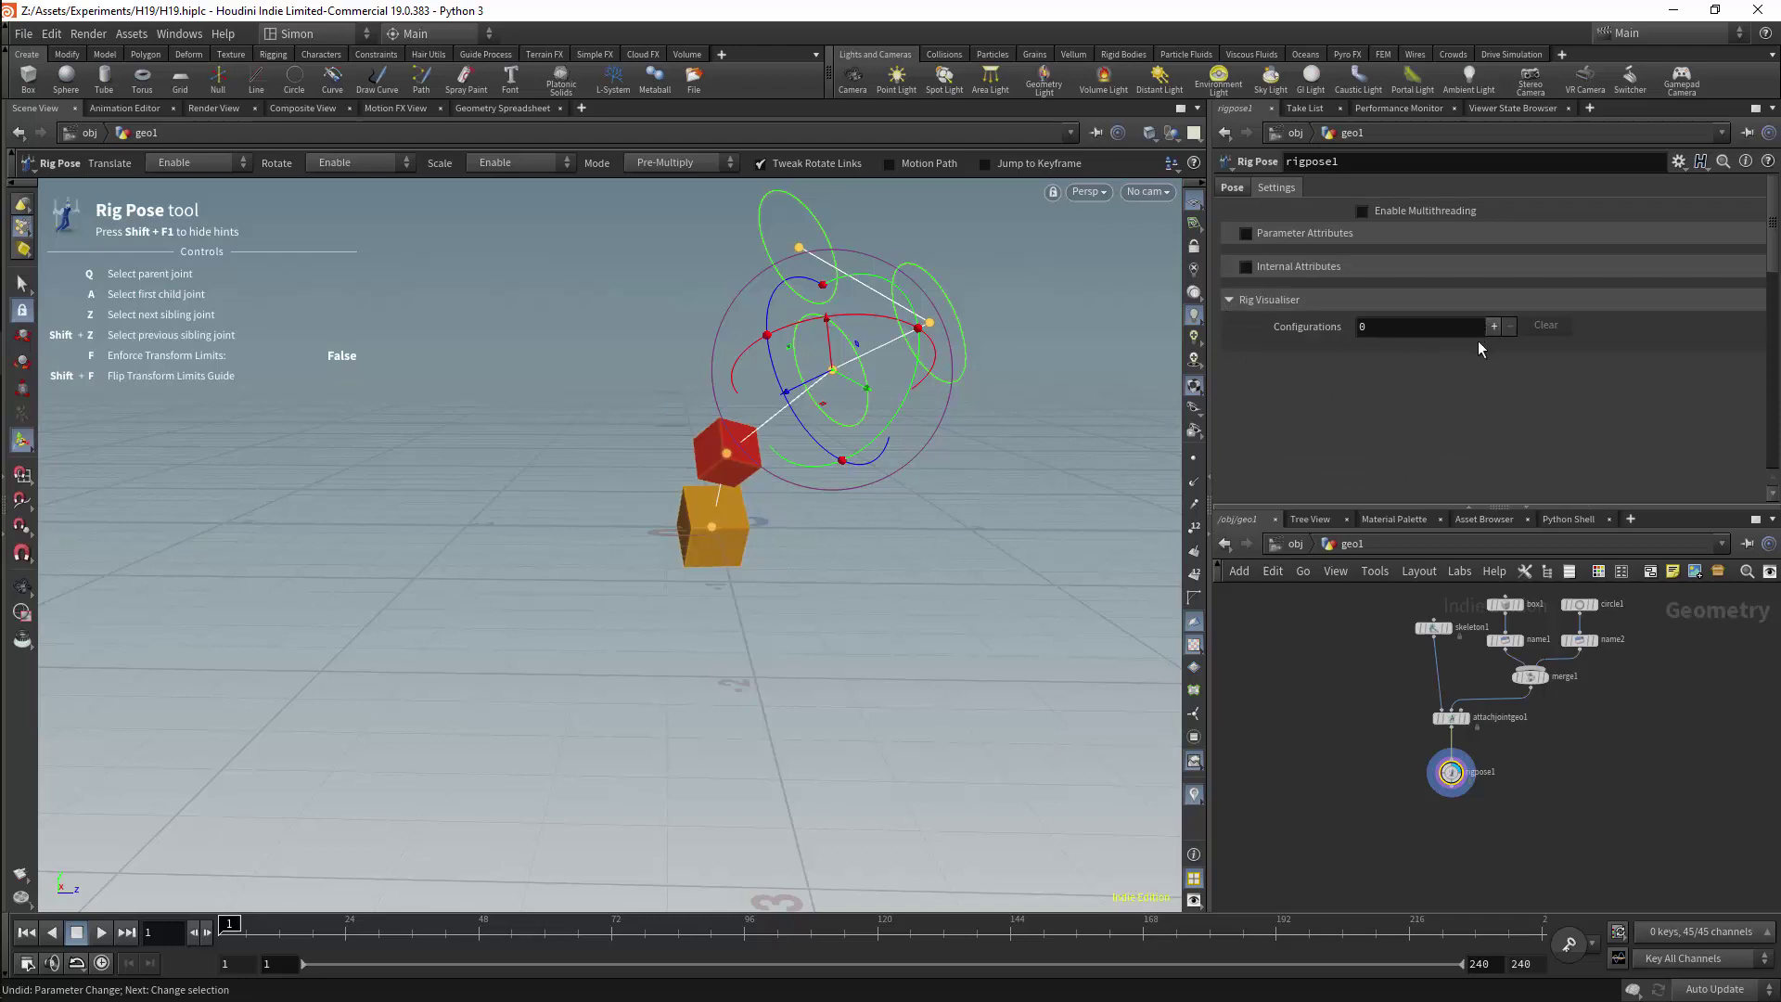
Turn on Display Links for the Rig Pose tool and view the links between the joints up close
right_click(956, 489)
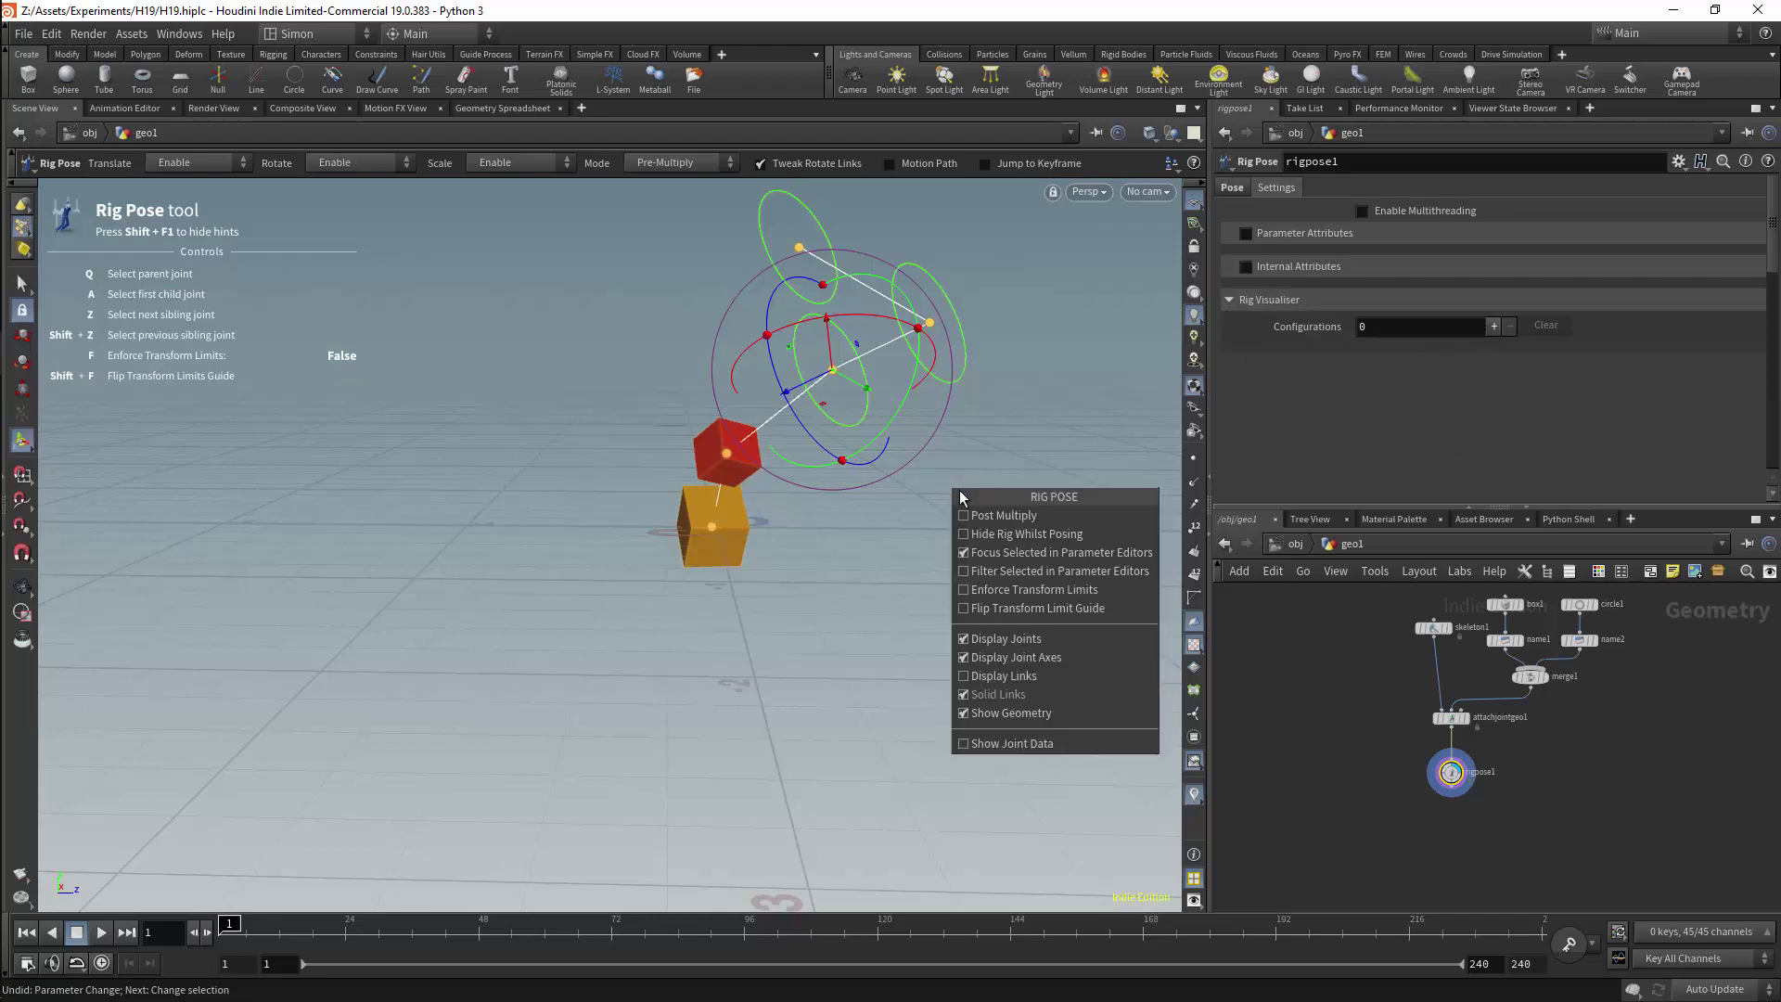
click(986, 674)
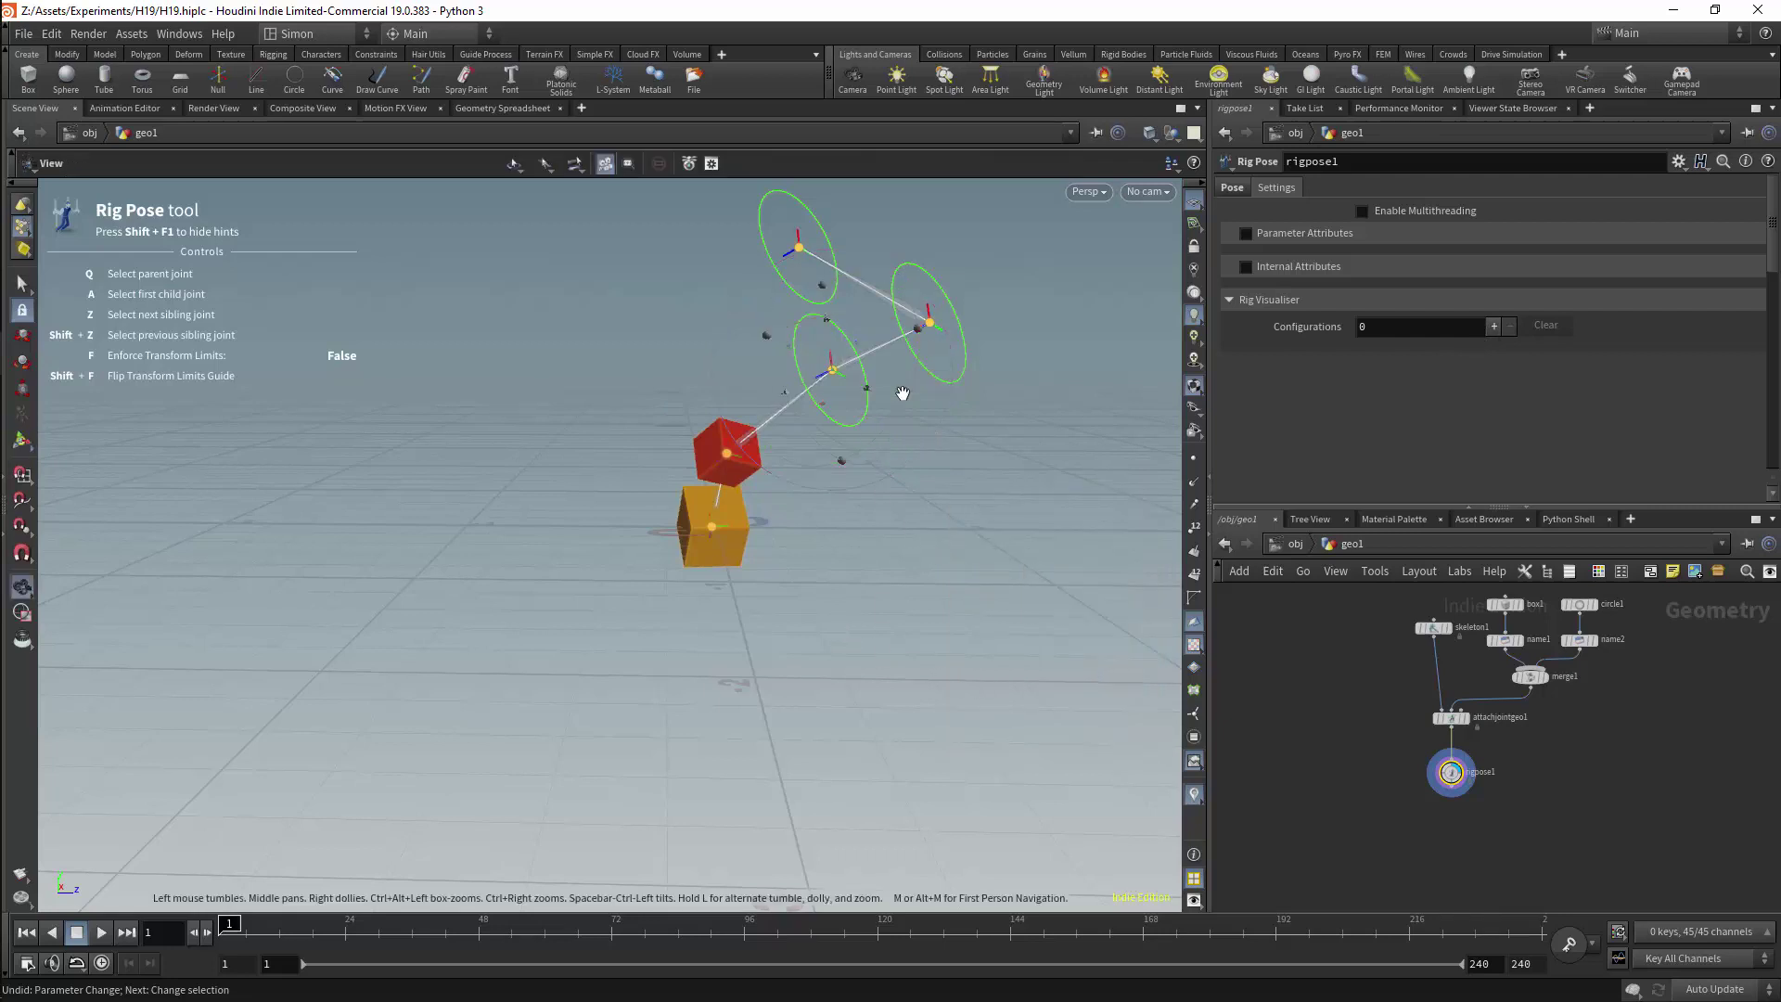
alt+middle_drag(907, 393, 867, 492)
scroll(866, 492, up, 4)
alt+drag(883, 460, 948, 473)
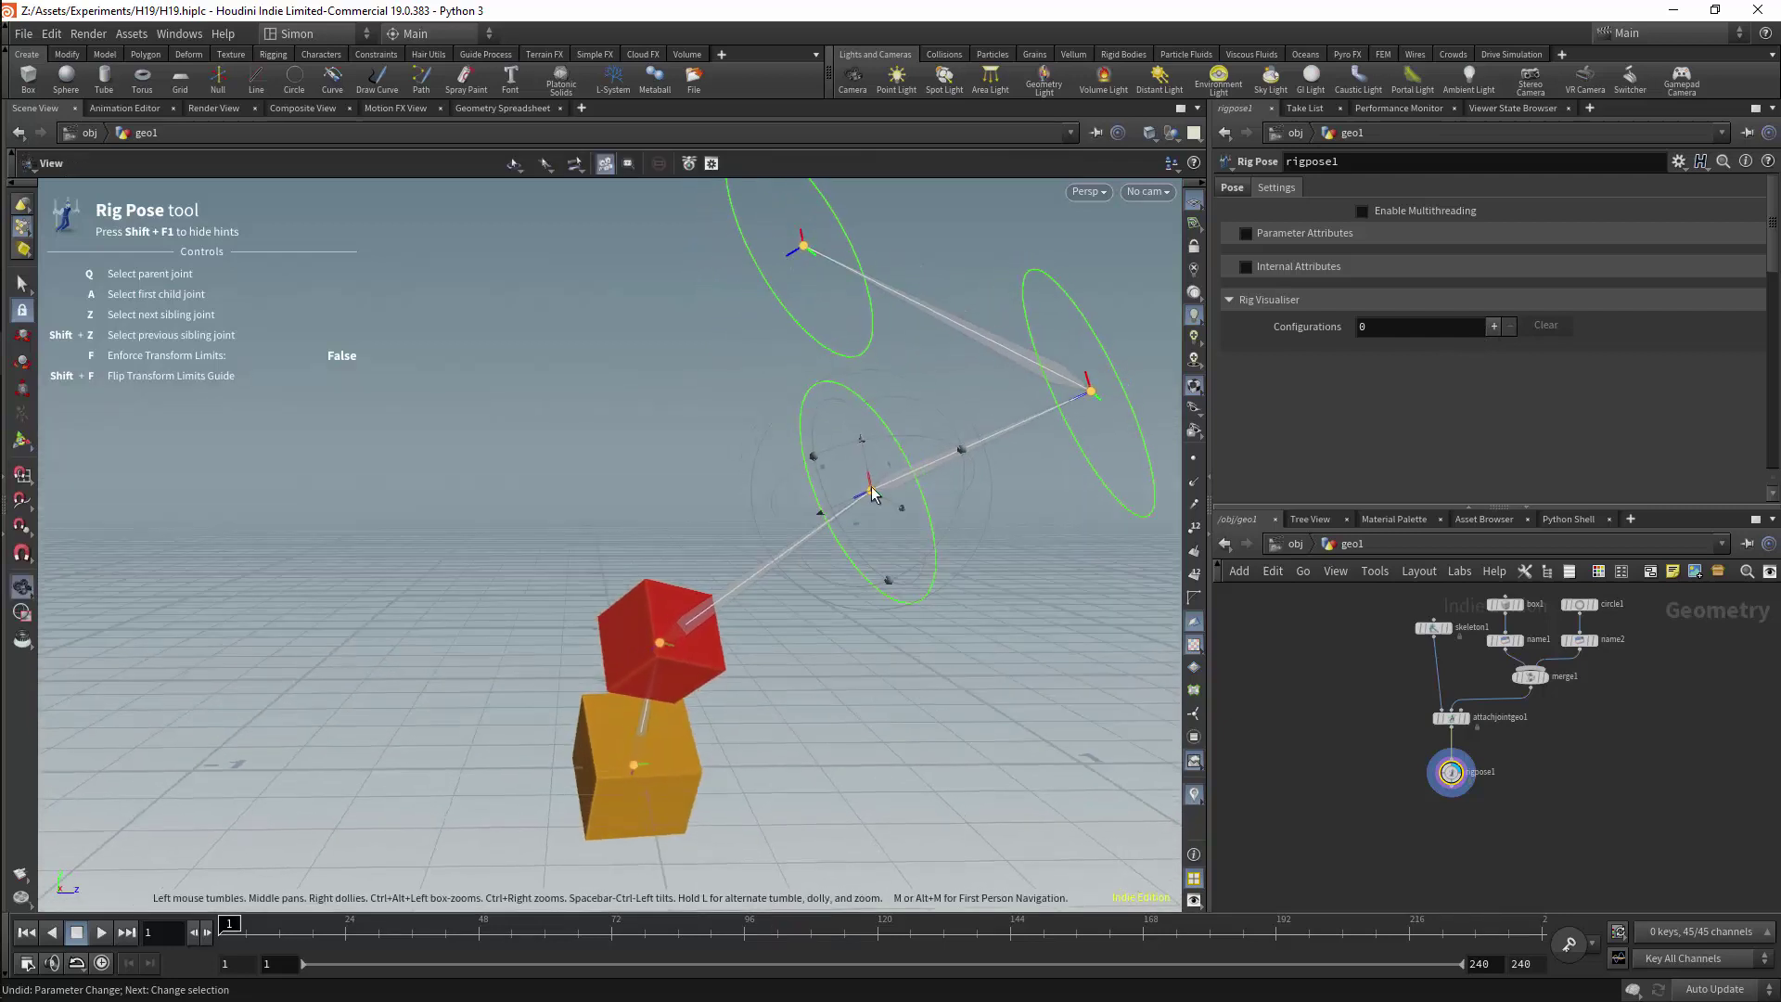
Add a Rig Visualiser configuration and pick the joint point_2 as its group
click(1493, 330)
click(1733, 356)
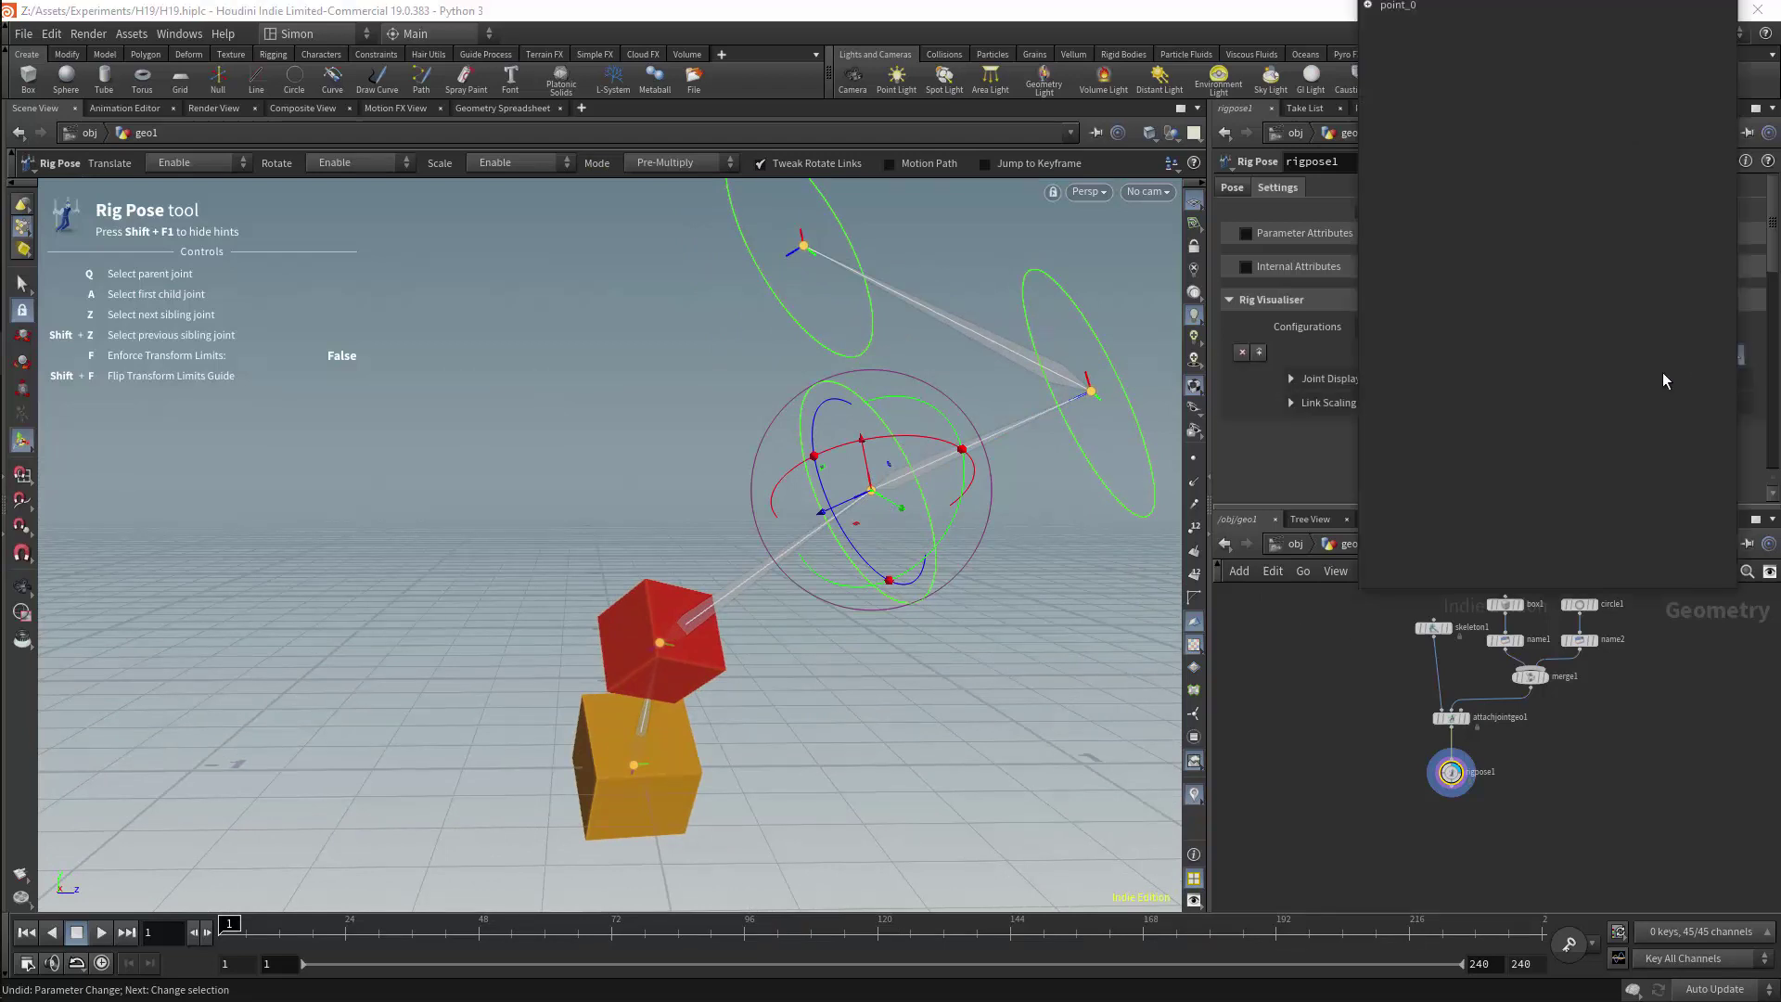
drag(833, 442, 937, 553)
key(Return)
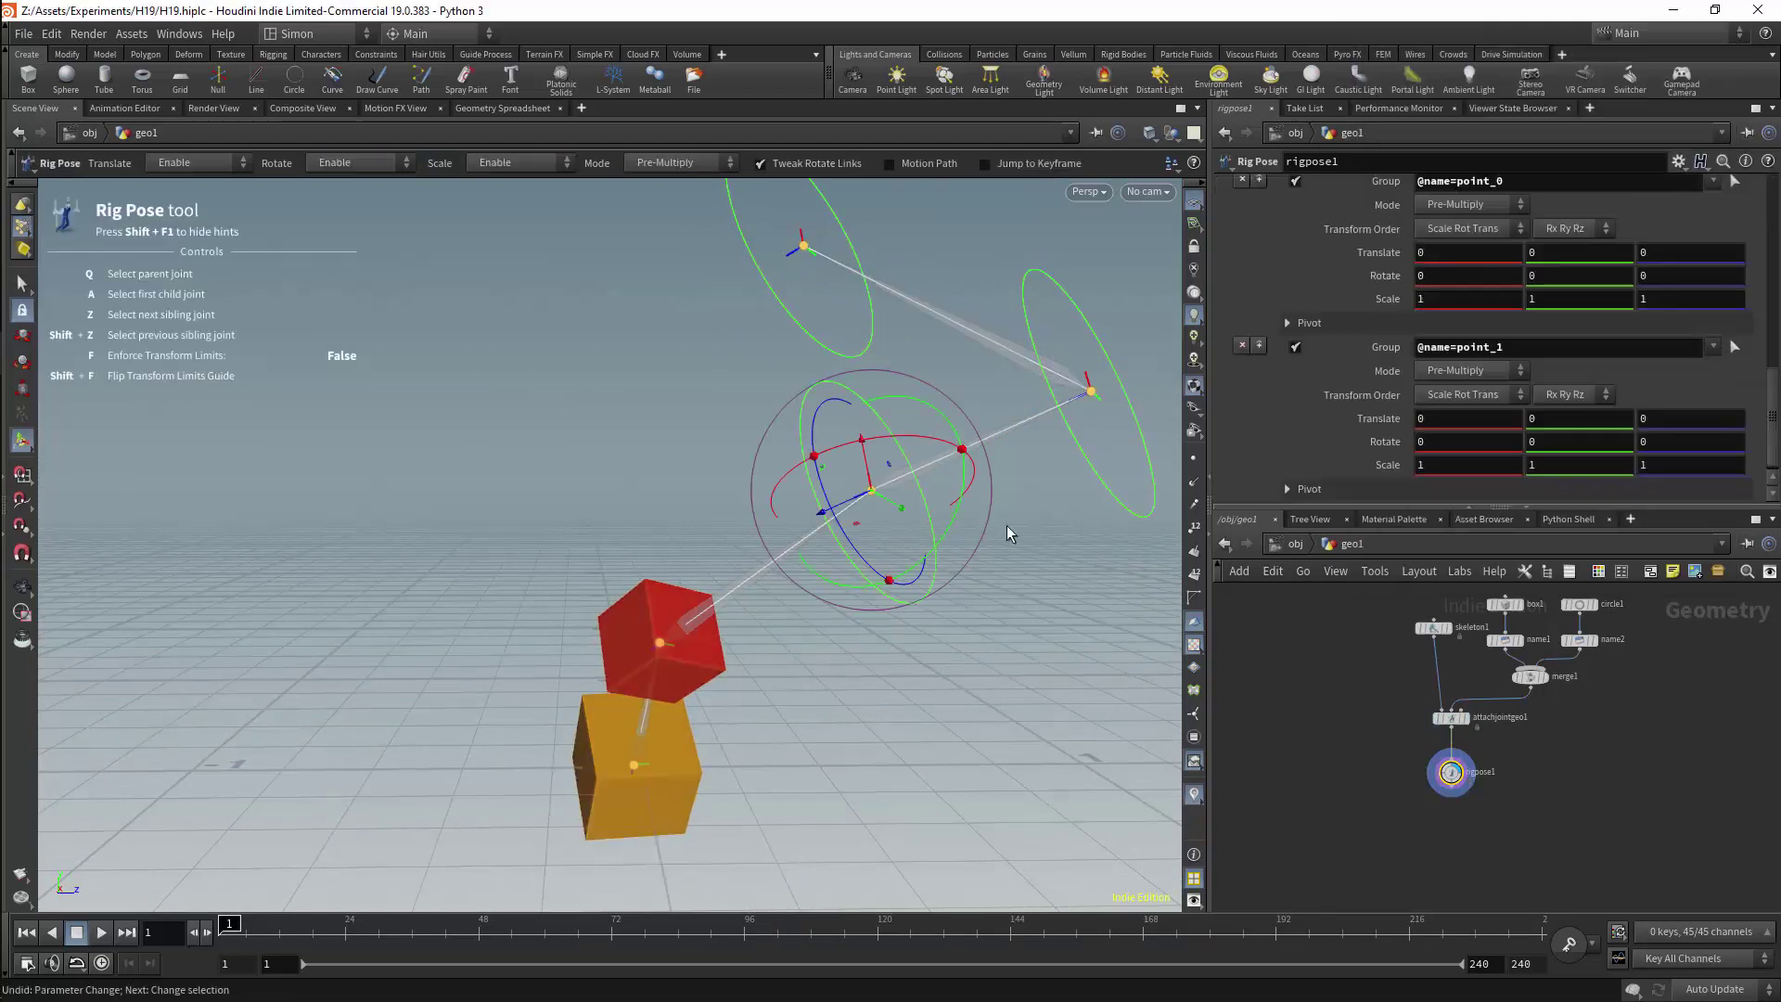
Add a second Rig Visualiser configuration whose group is the joints point_0 and point_1
drag(1774, 399, 1773, 183)
click(1278, 190)
click(1493, 326)
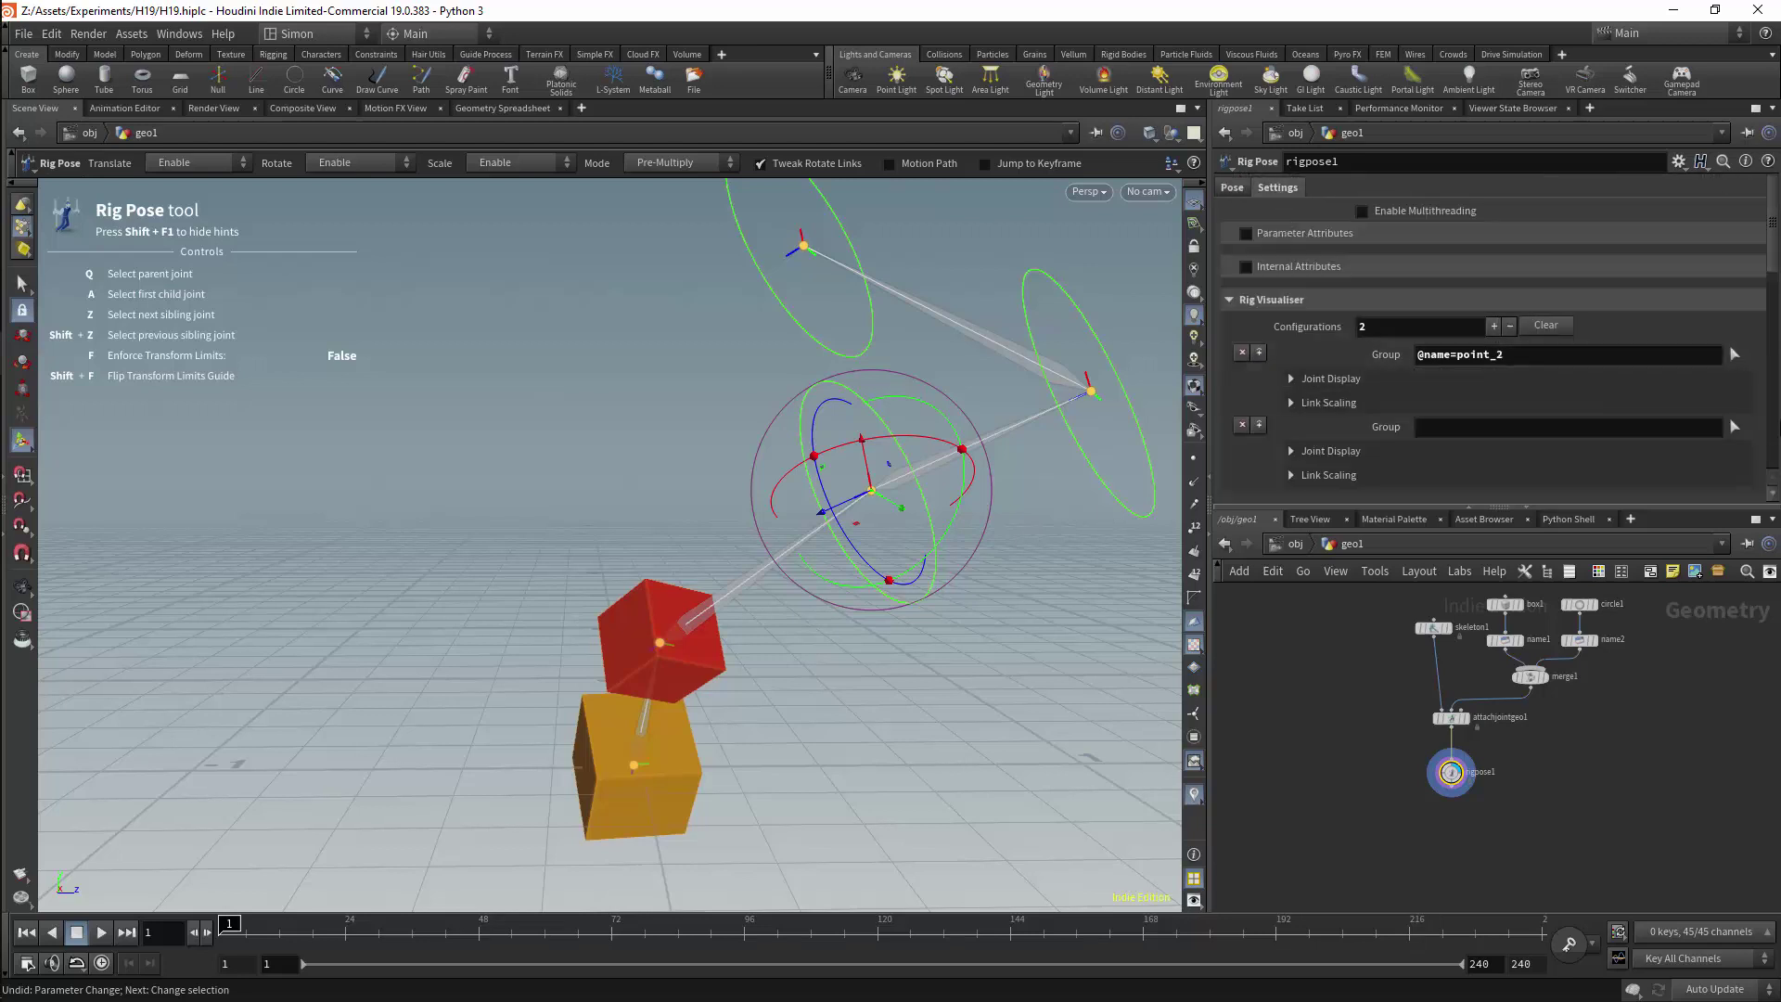
click(1734, 426)
key(Return)
scroll(1341, 425, up, 3)
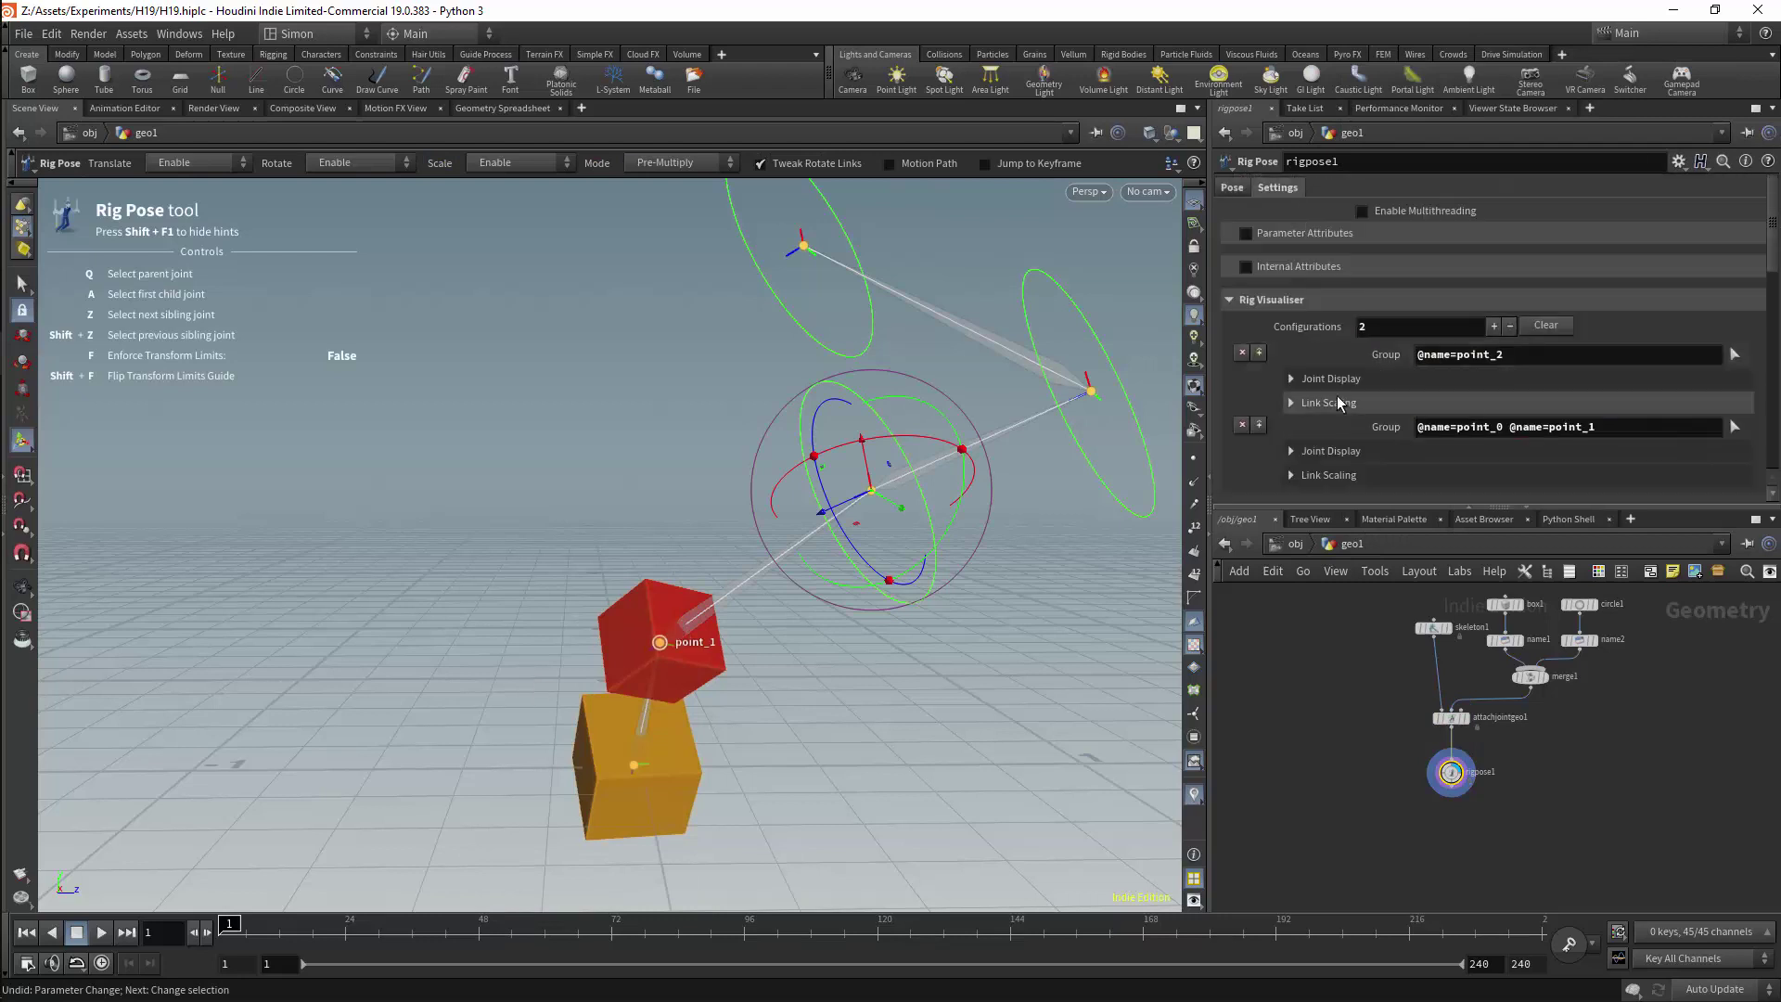
Set the point_2 configuration's link scaling to Length Low 0.127, Length High 0.276, Width Low 171 and Width High 2.8
click(1292, 380)
click(1321, 464)
scroll(1537, 331, down, 5)
mouse_move(1525, 341)
mouse_down()
mouse_move(1507, 341)
mouse_move(1620, 318)
mouse_move(1518, 320)
mouse_up()
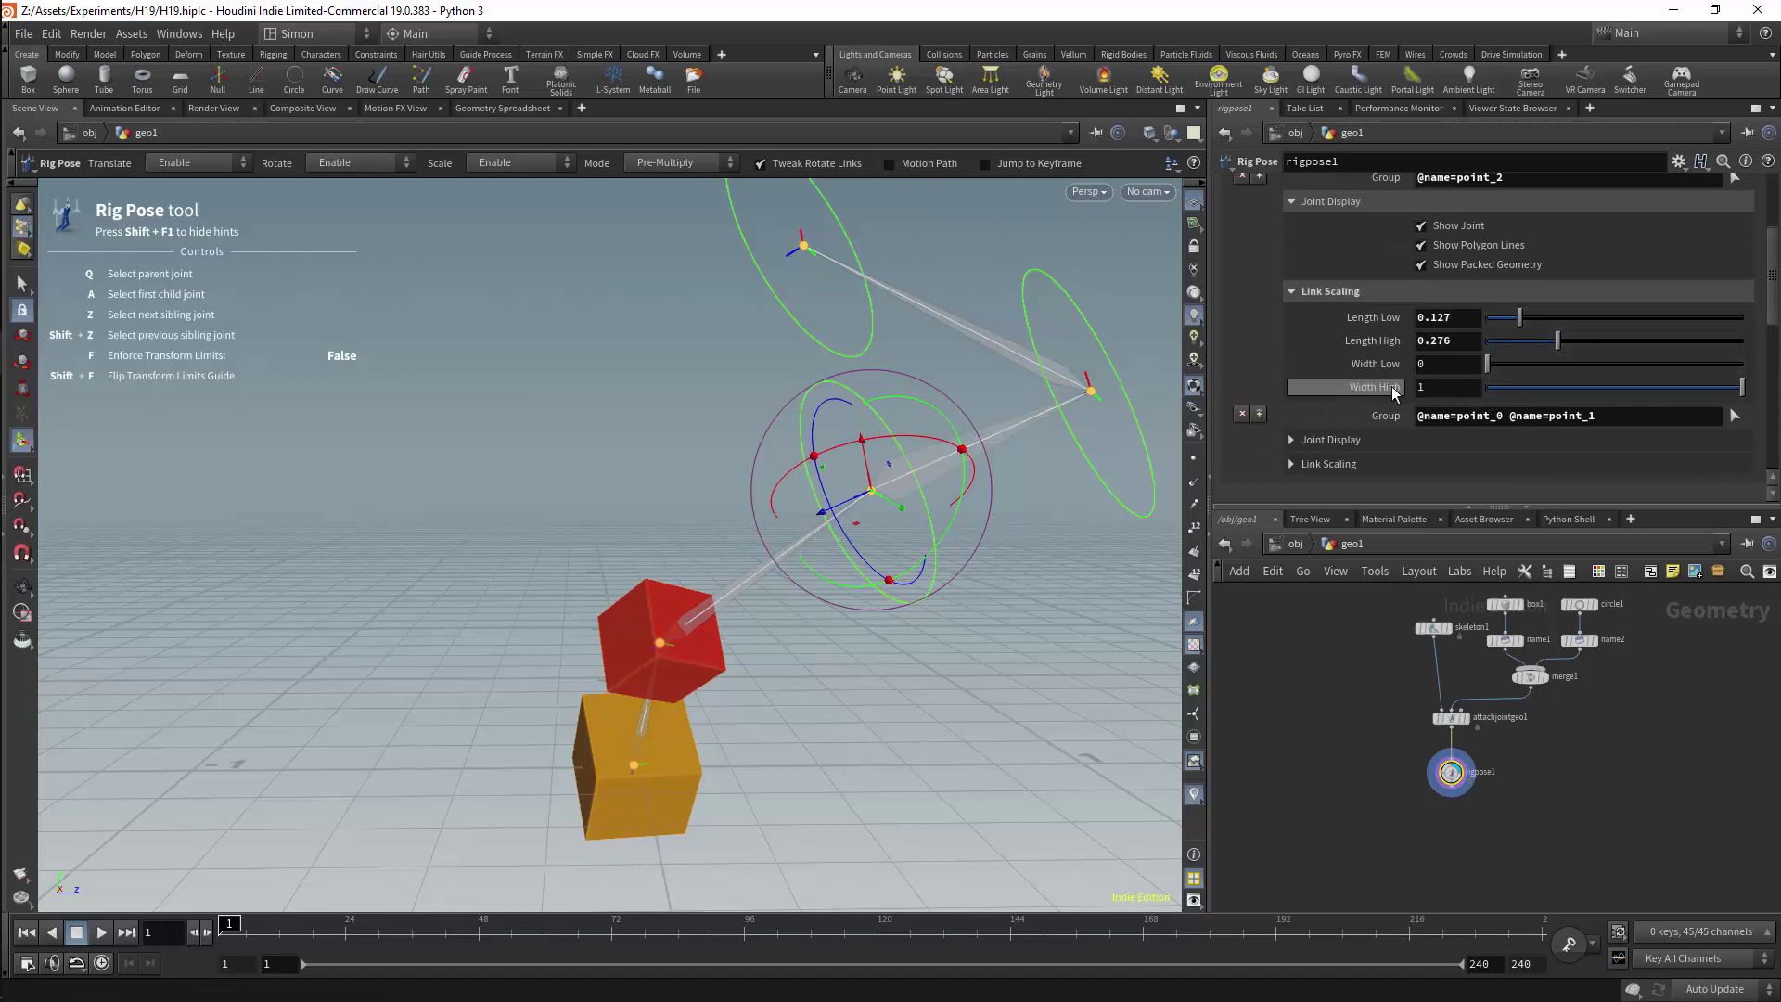
middle_drag(1513, 367, 1595, 364)
middle_drag(1561, 370, 1707, 364)
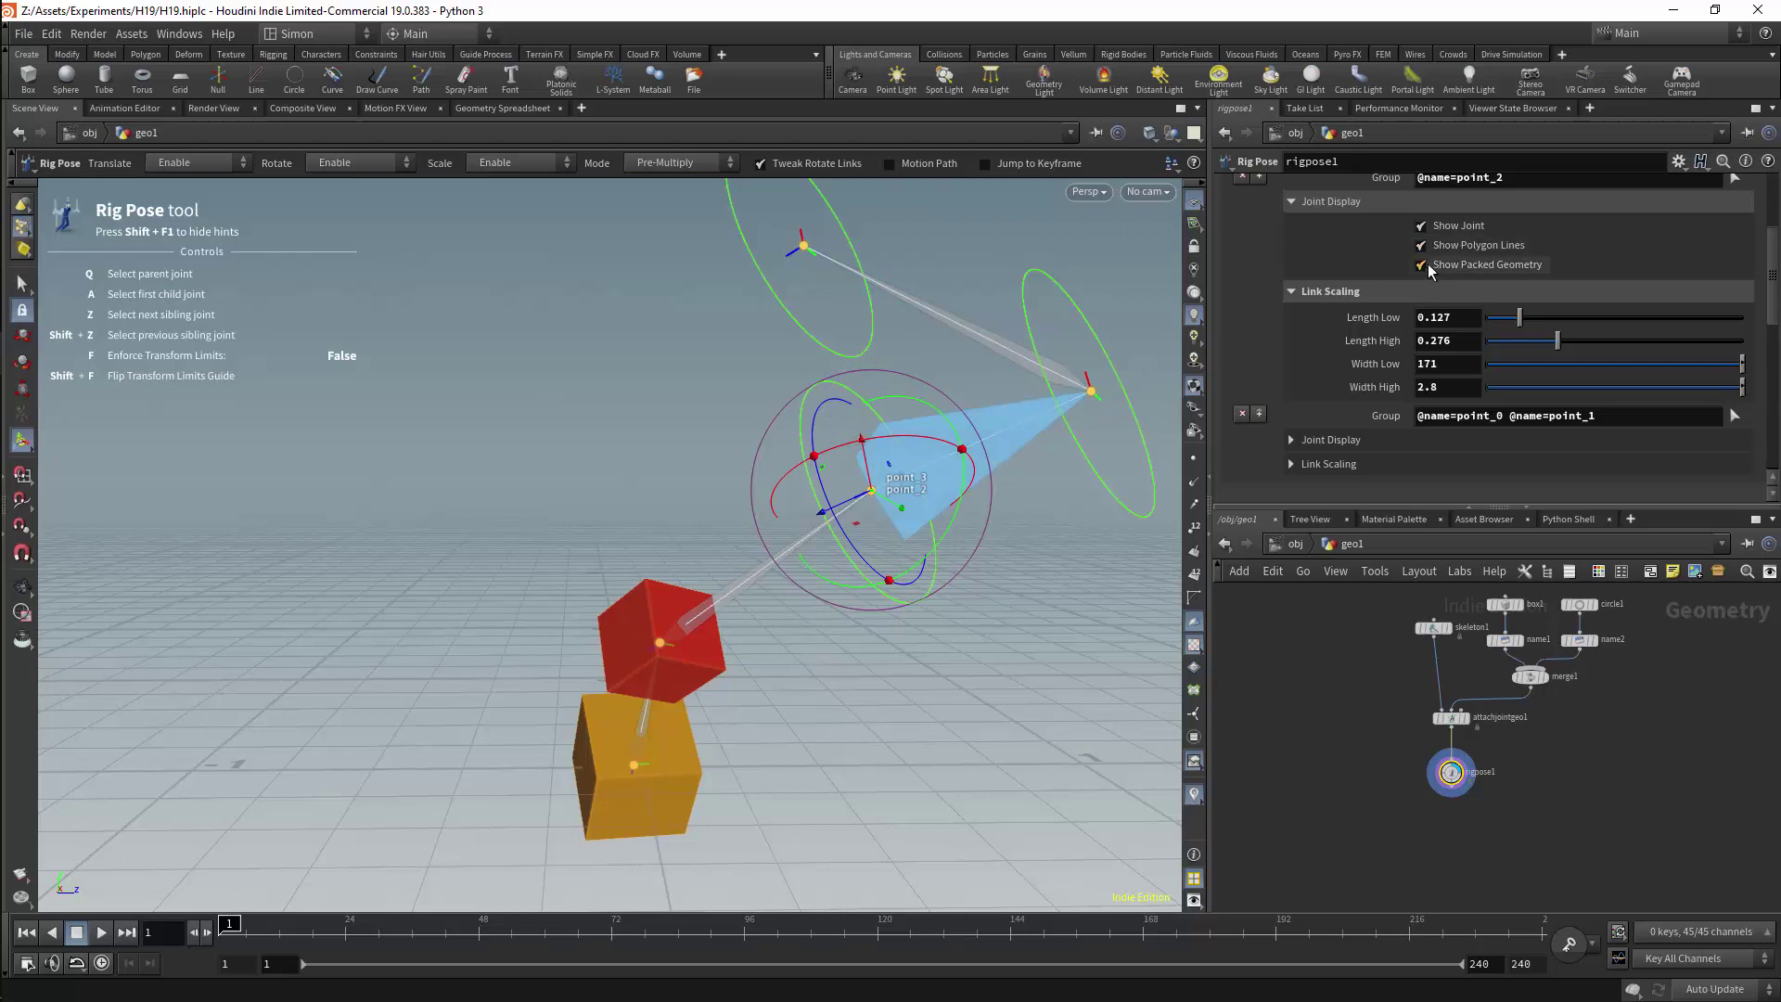
Turn off Show Packed Geometry in the joint display of the point_0 and point_1 configuration
click(1304, 442)
scroll(1778, 334, down, 3)
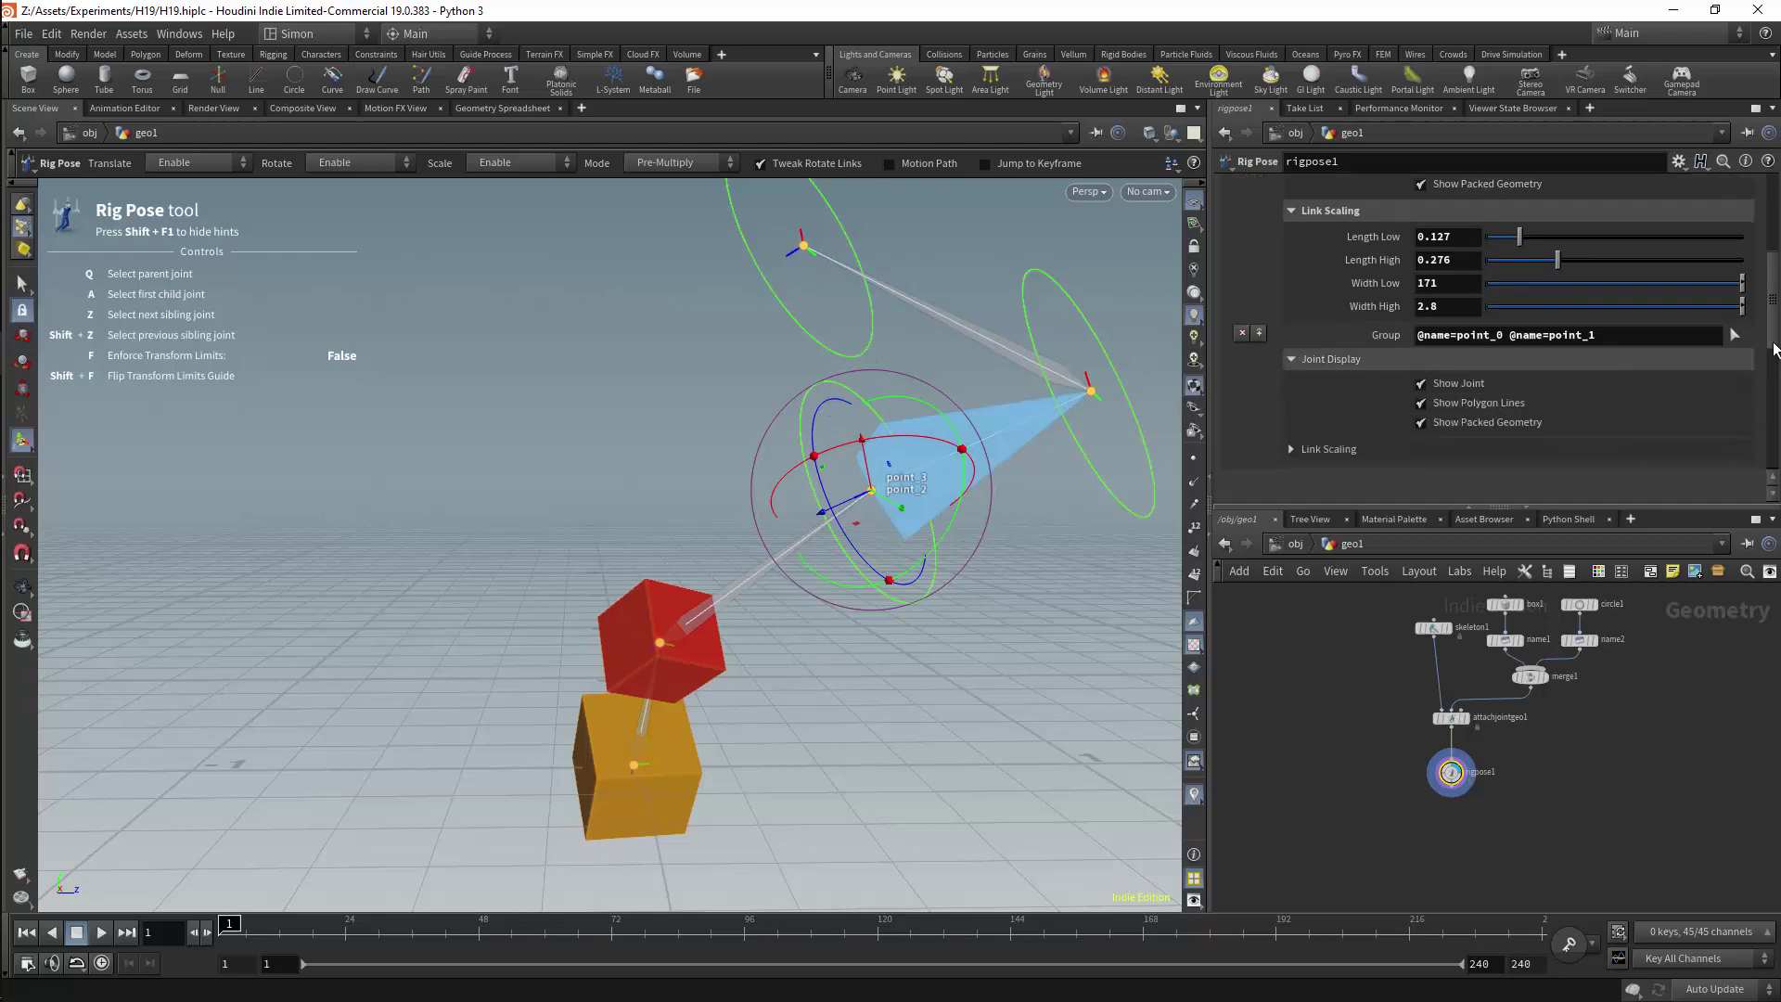
click(1420, 398)
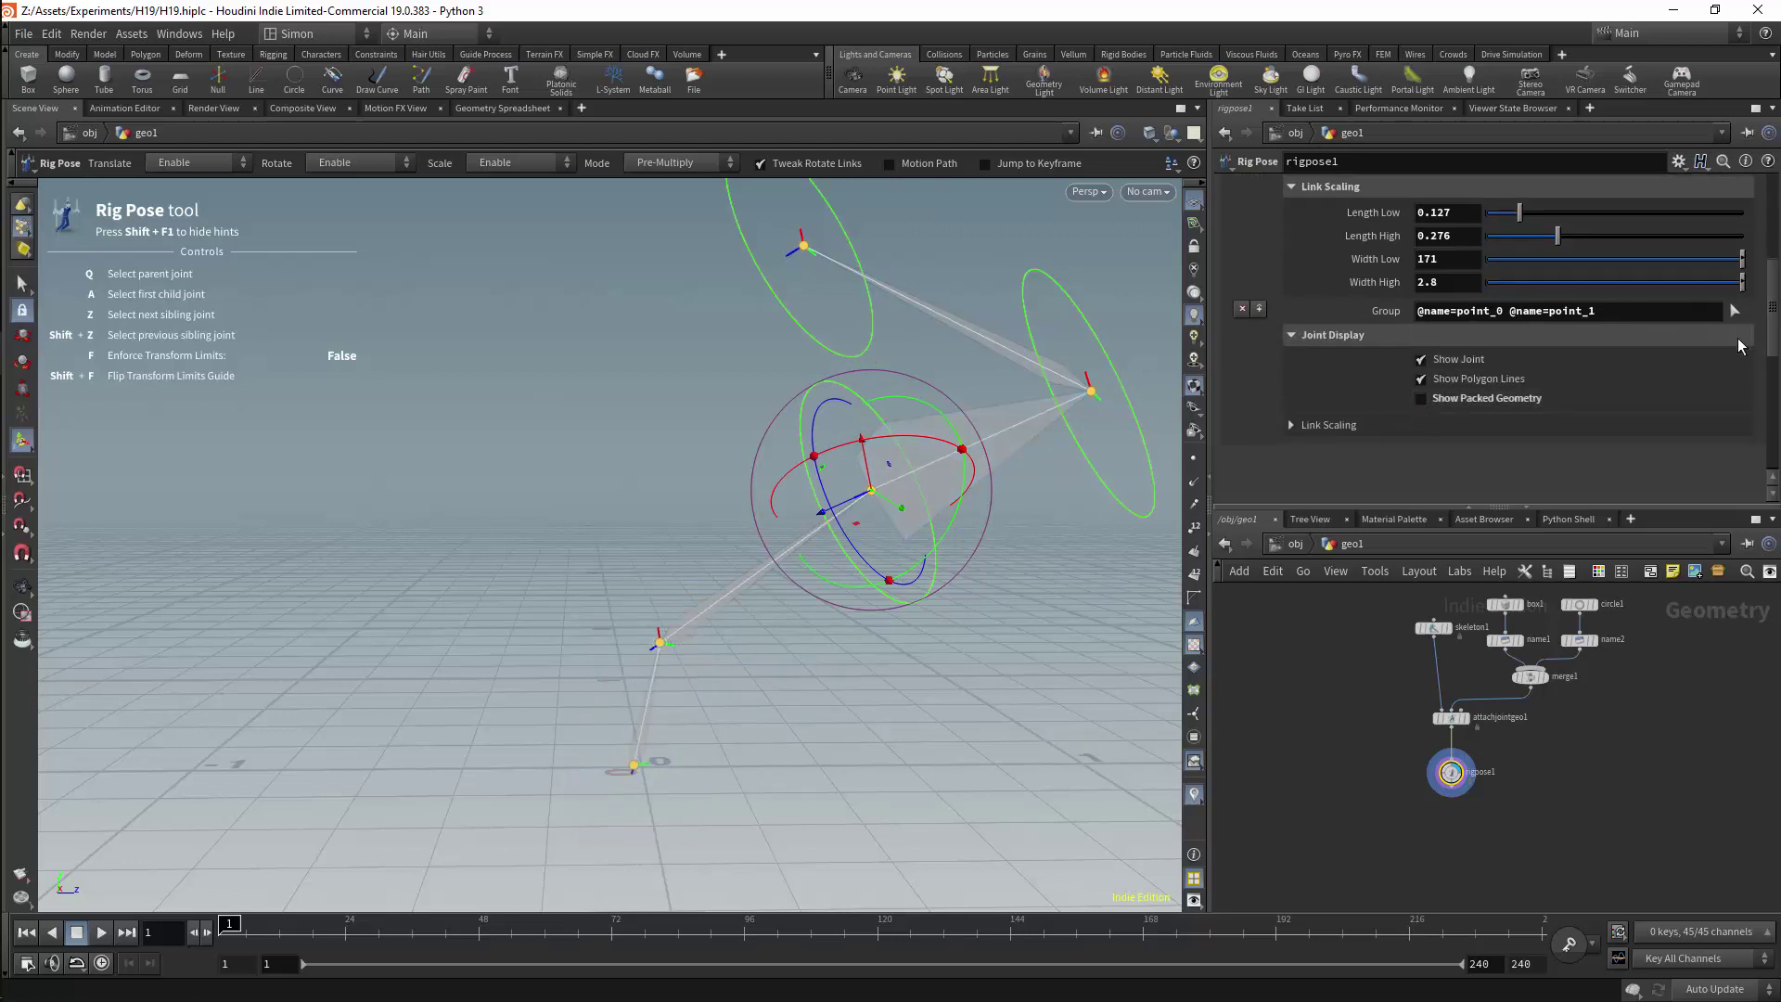
Toggle Show Packed Geometry in both visualiser configurations, ending with it on for point_2 and off for point_0 and point_1
scroll(1750, 348, up, 3)
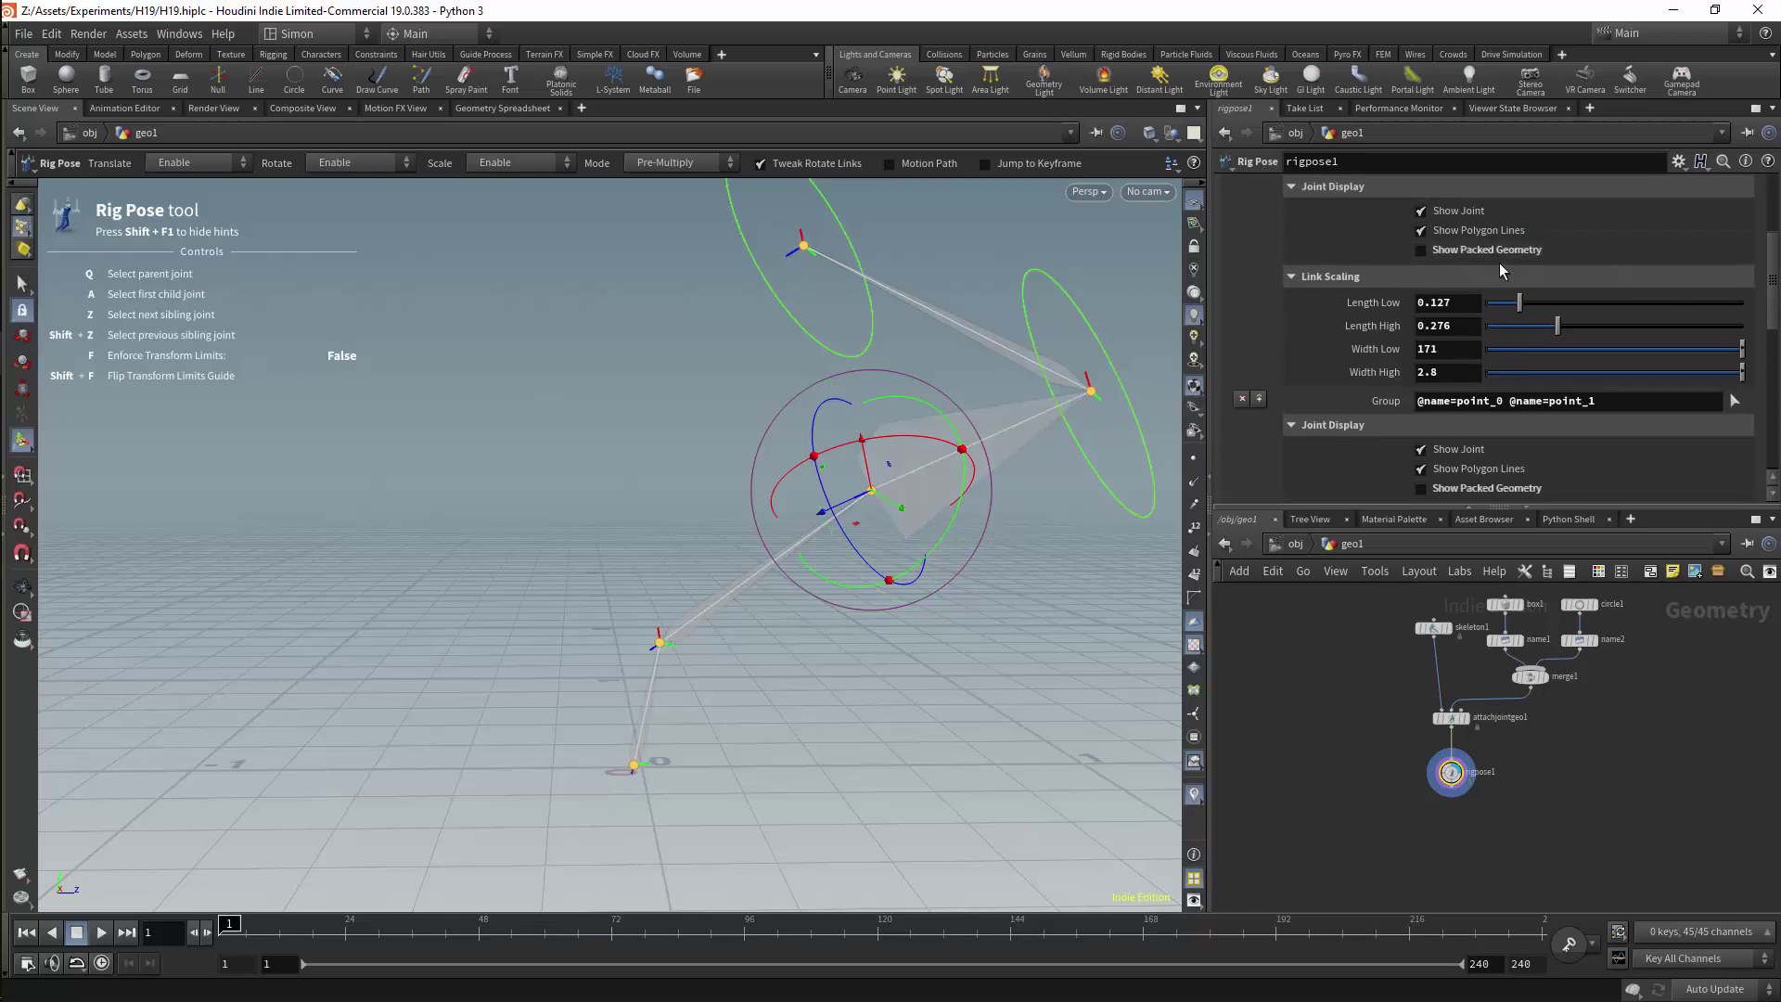
click(1433, 250)
scroll(1772, 373, down, 4)
click(1439, 342)
click(1440, 343)
click(1440, 342)
click(1440, 342)
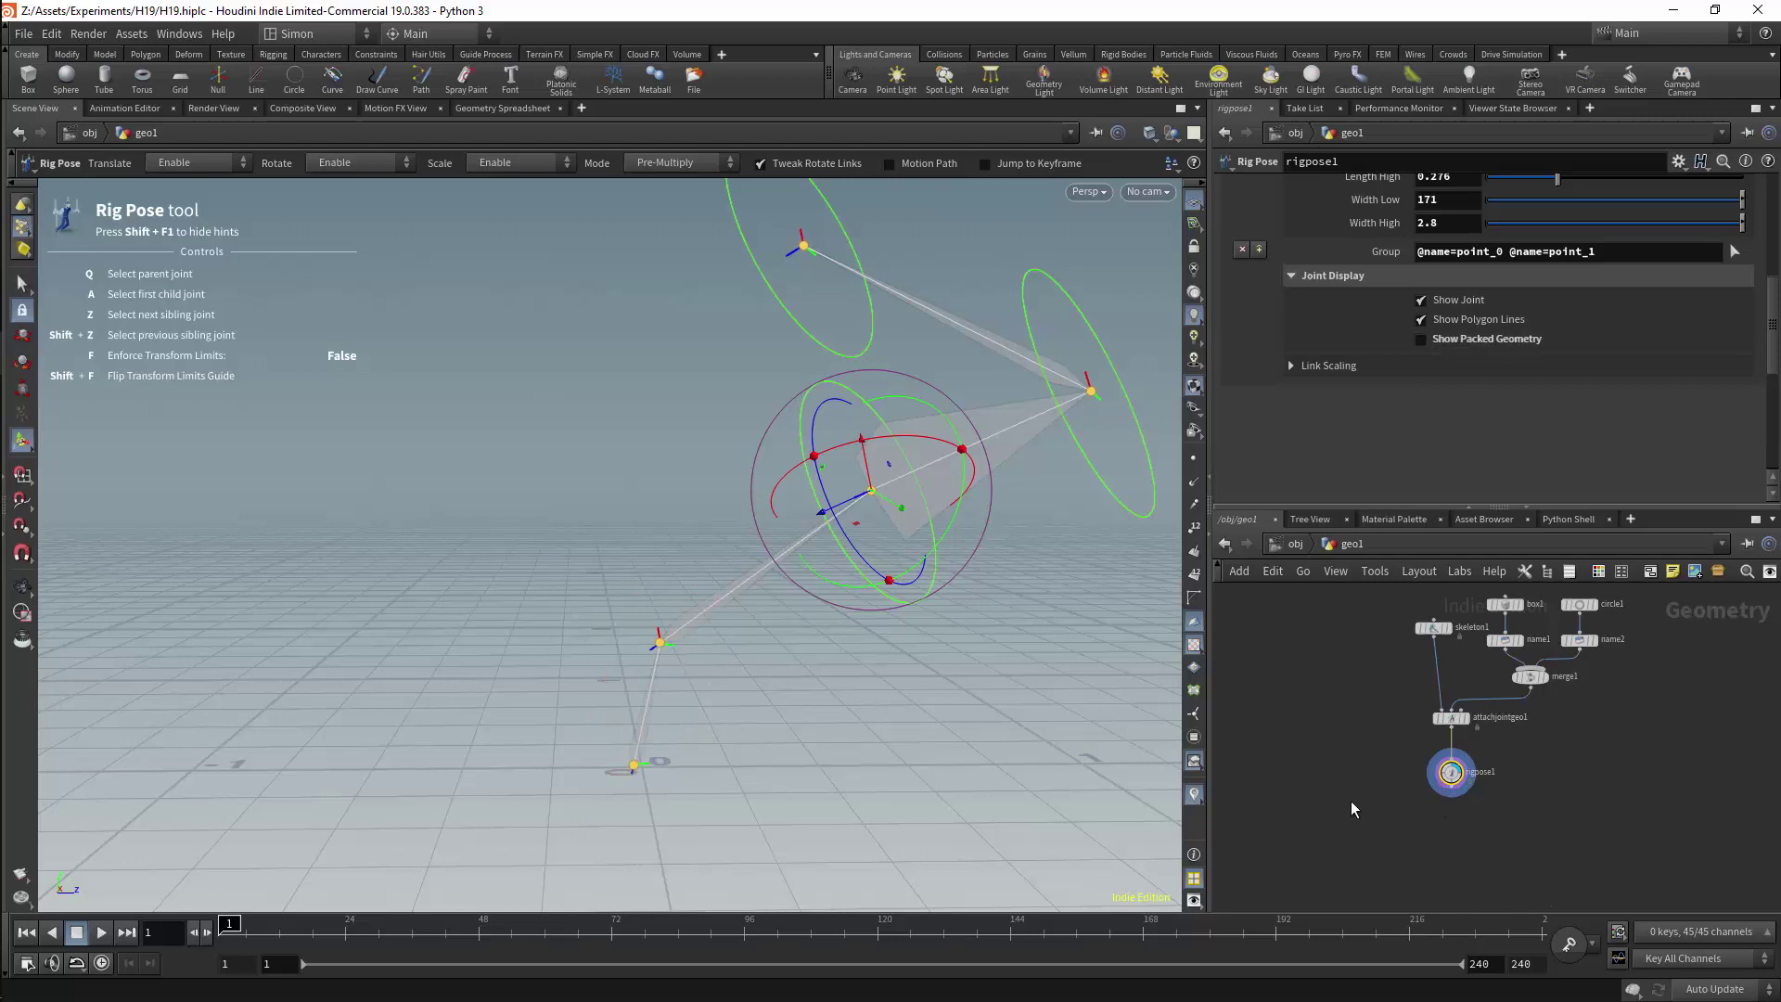
Place an unconnected Visibility node beside rigpose1 in the network
key(Tab)
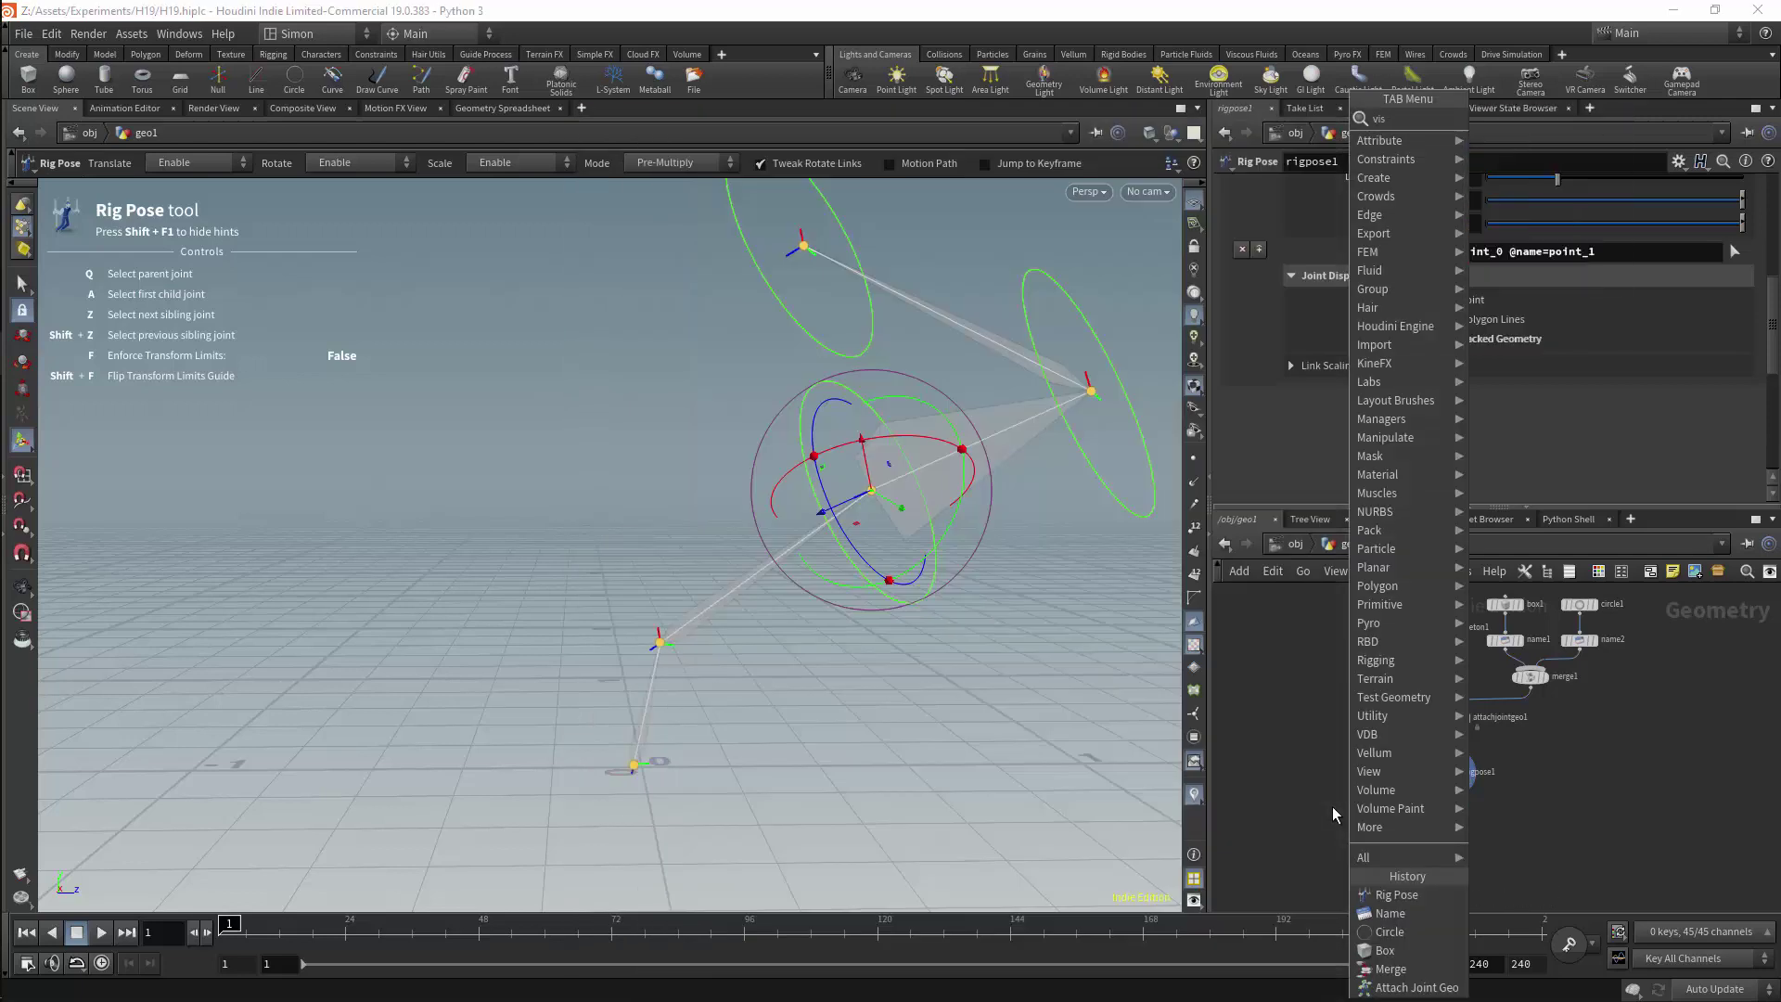
key(Return)
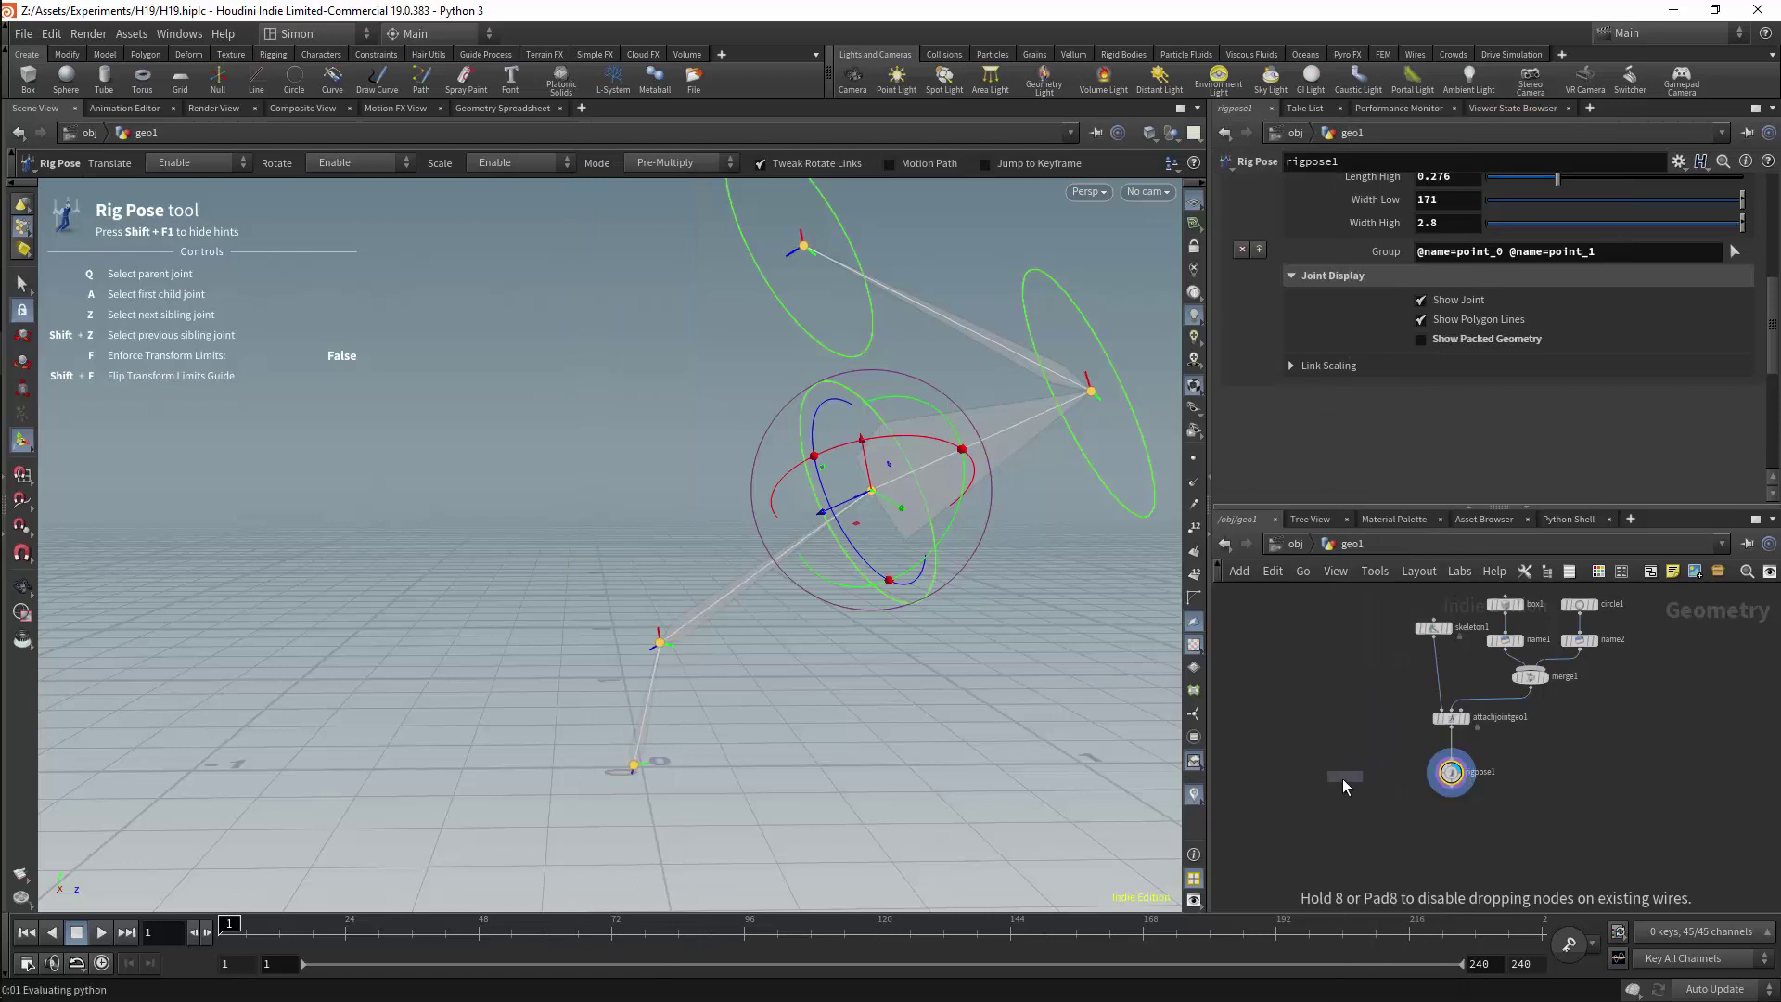
click(1341, 778)
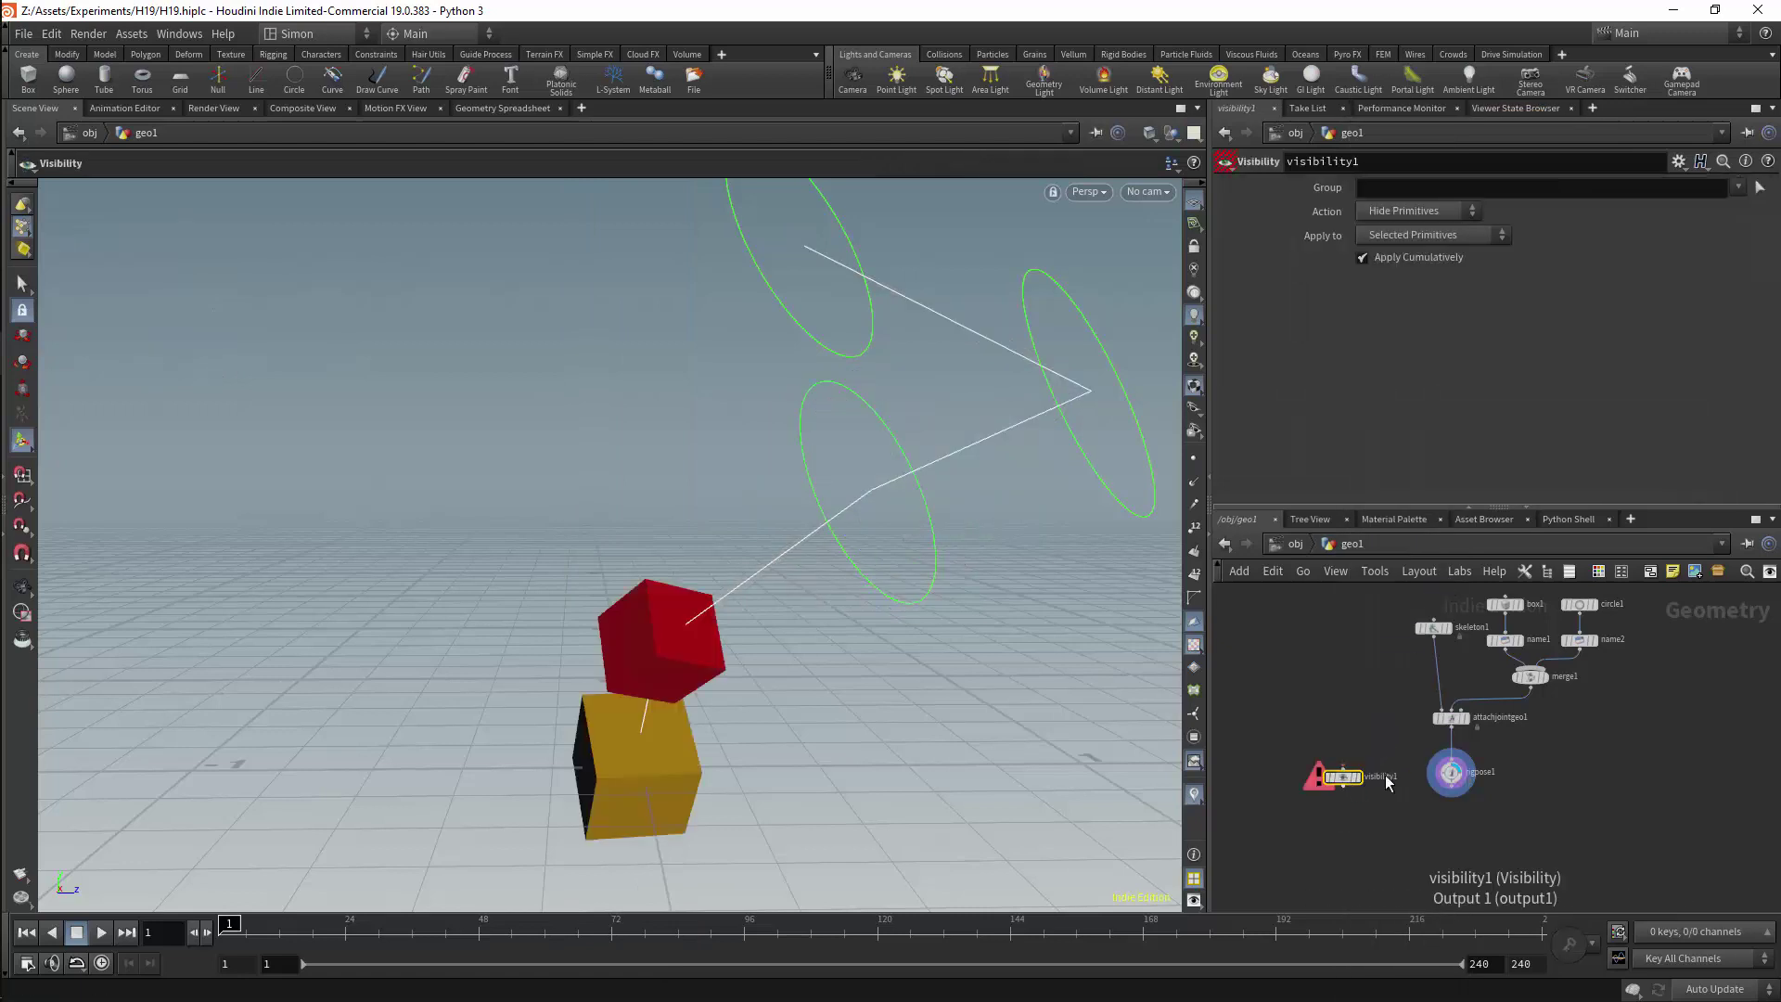
Set the network view's Non-compilable SOP Badge to Large and close the display options
click(1769, 572)
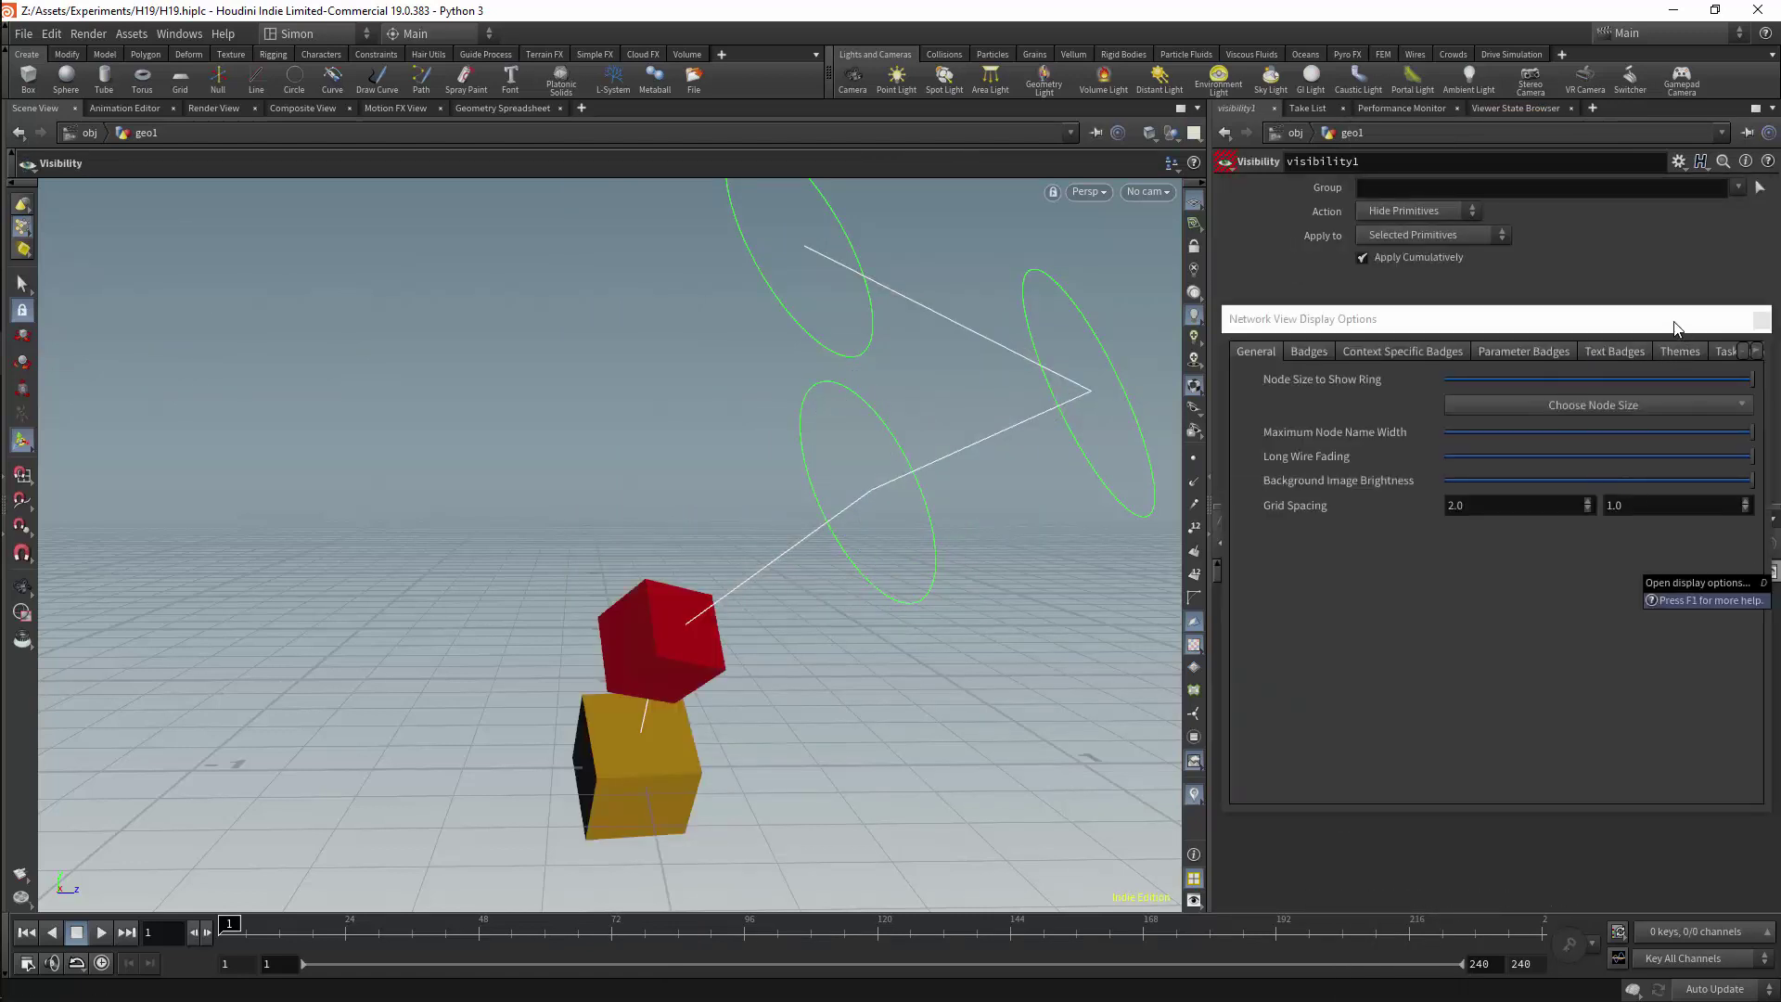
click(1450, 354)
click(1475, 413)
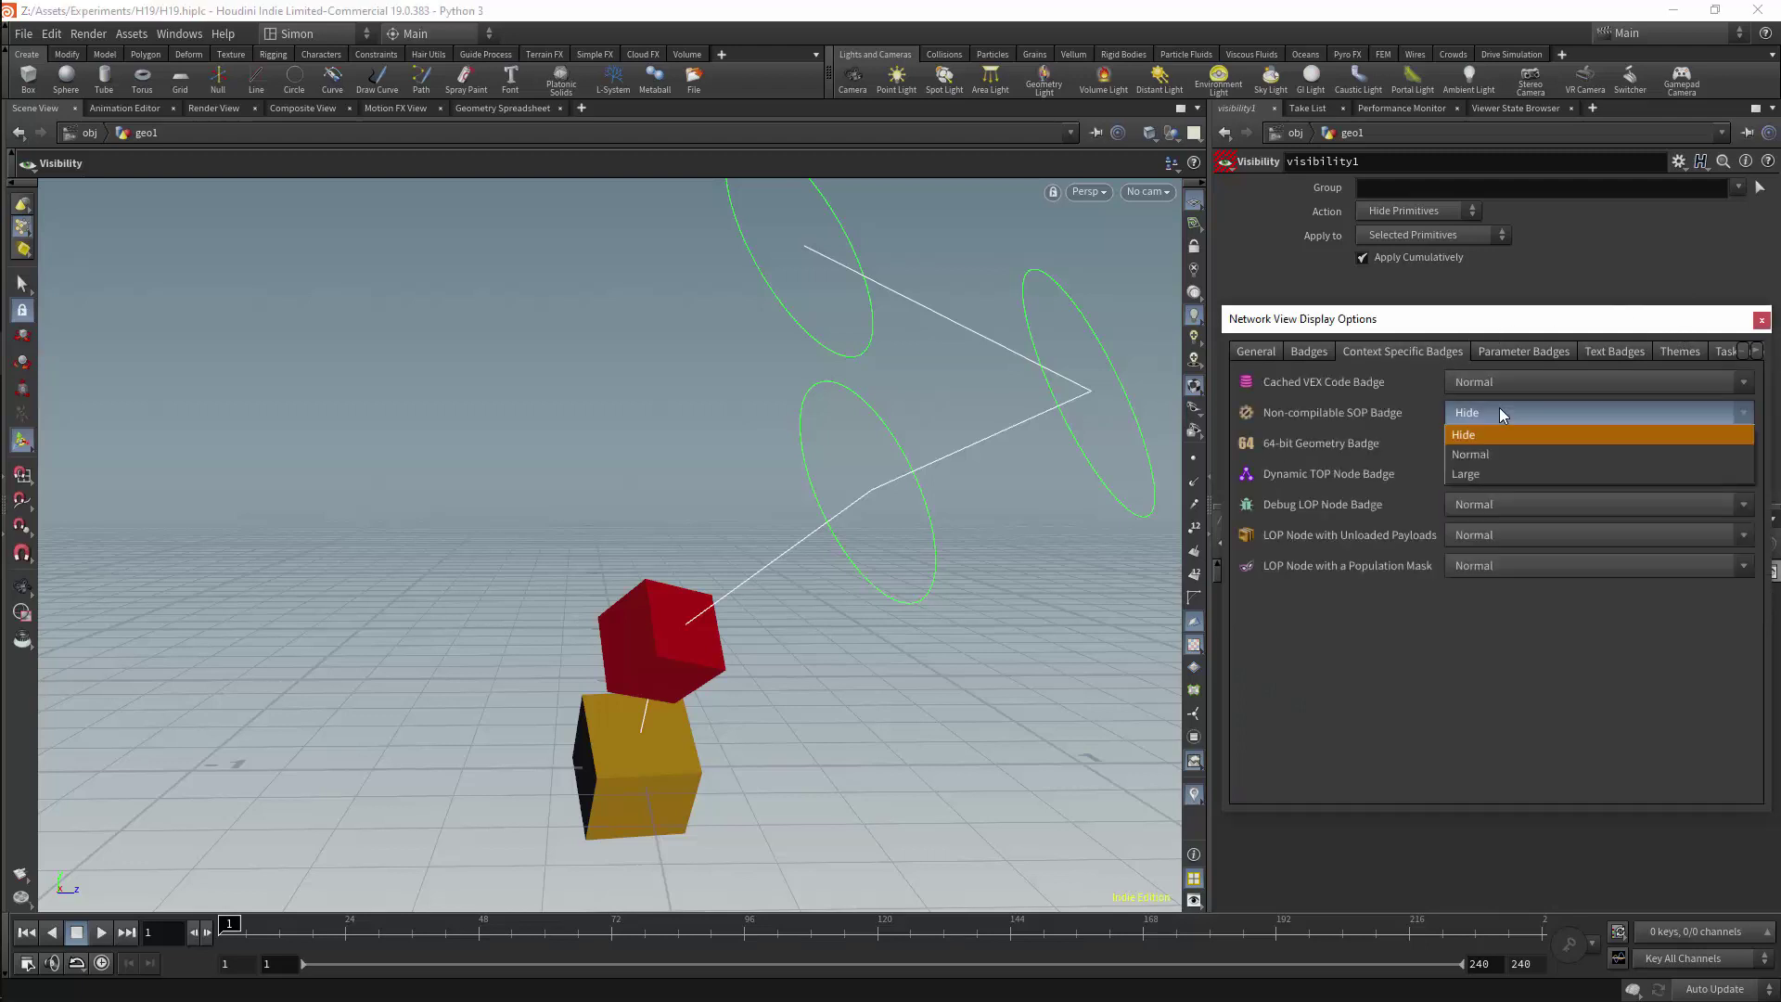
click(1486, 470)
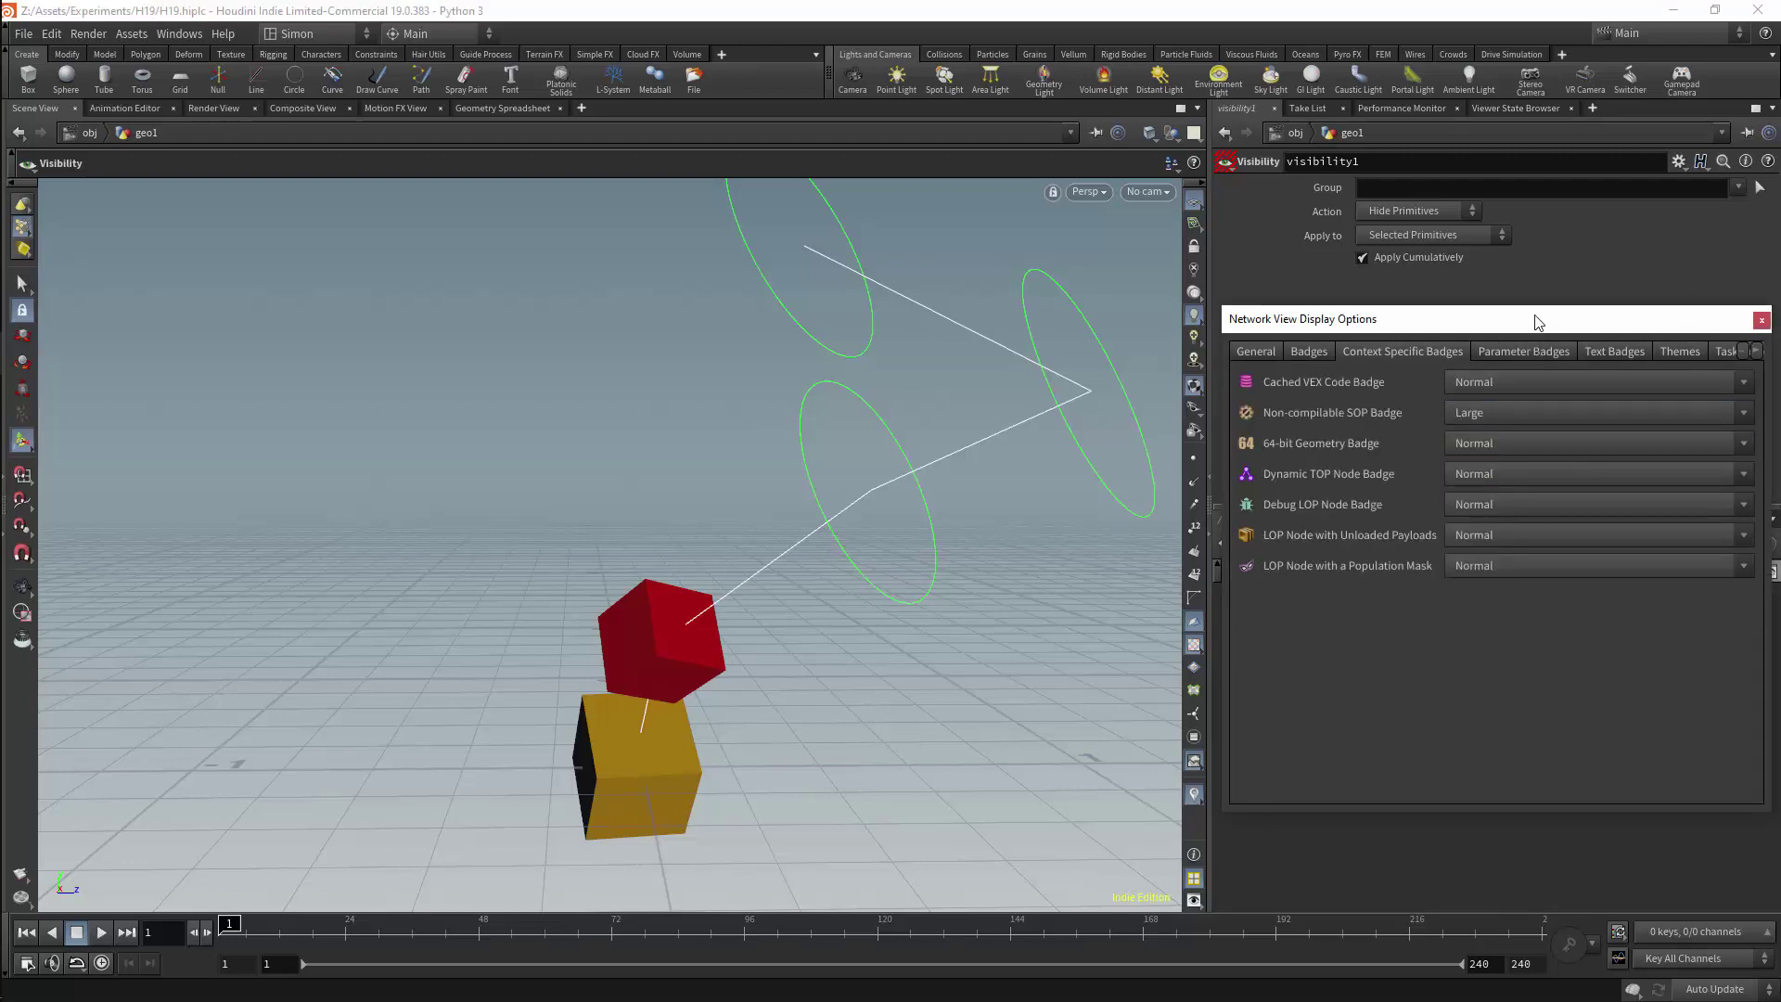
drag(1532, 322, 926, 302)
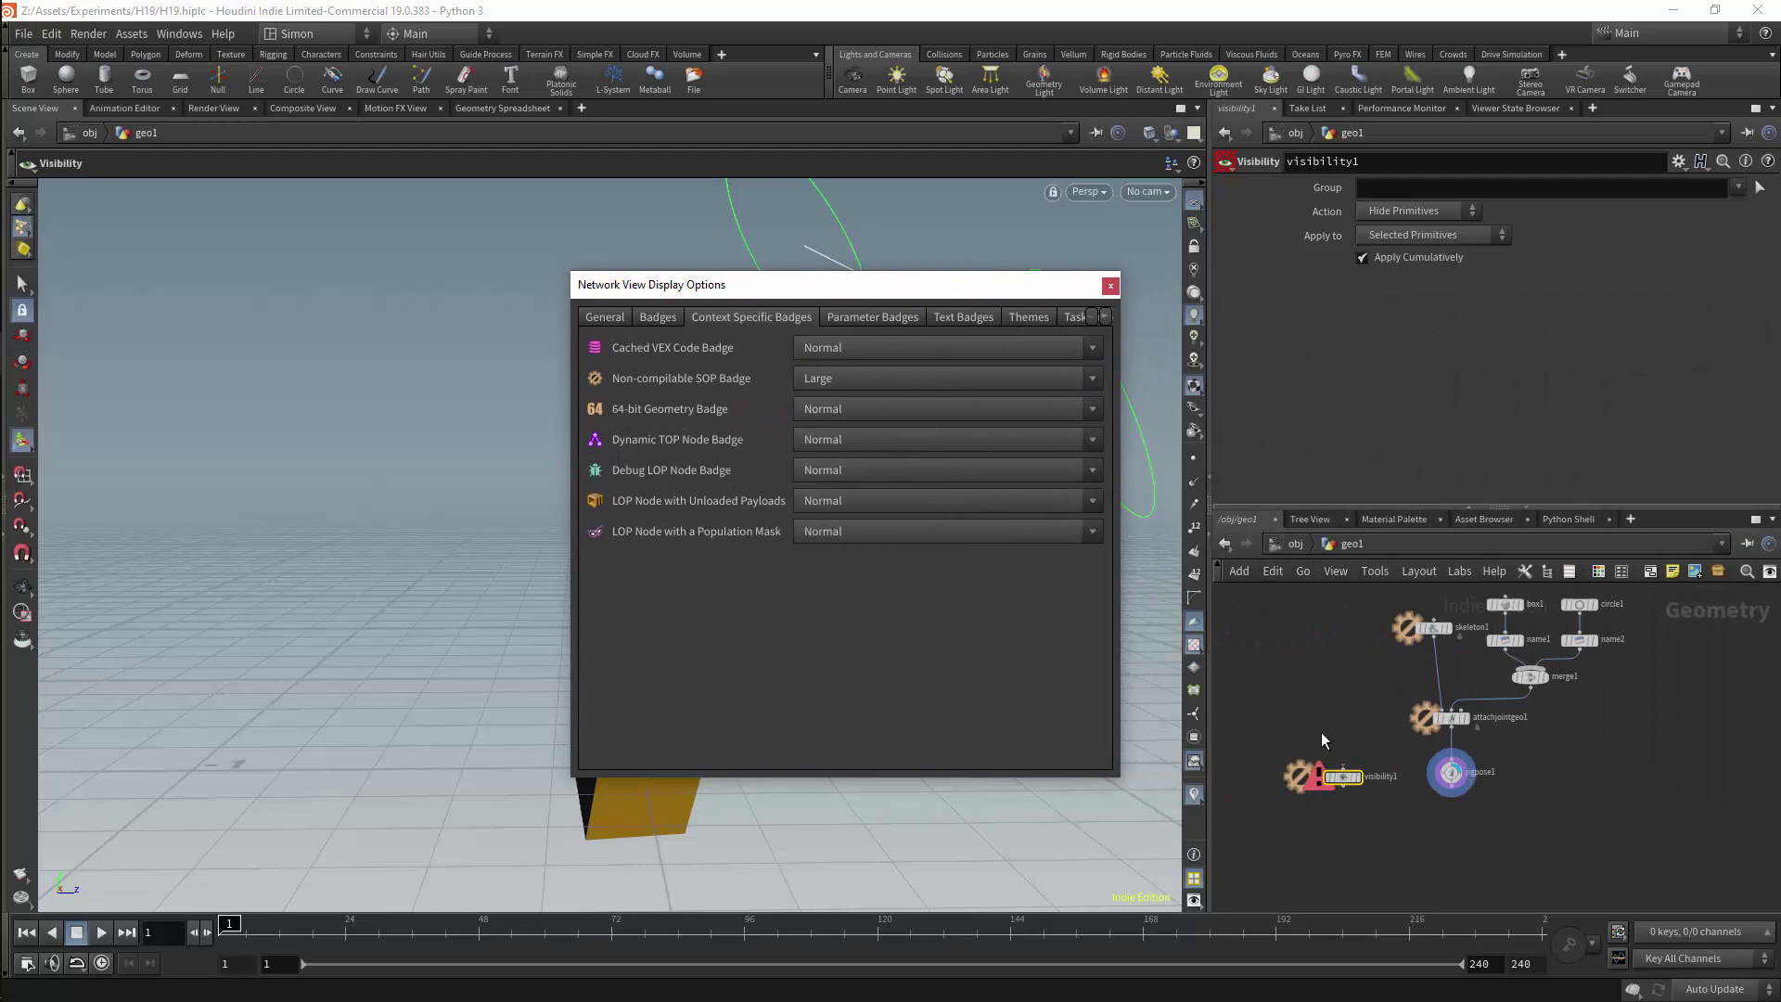
drag(1299, 737, 1386, 778)
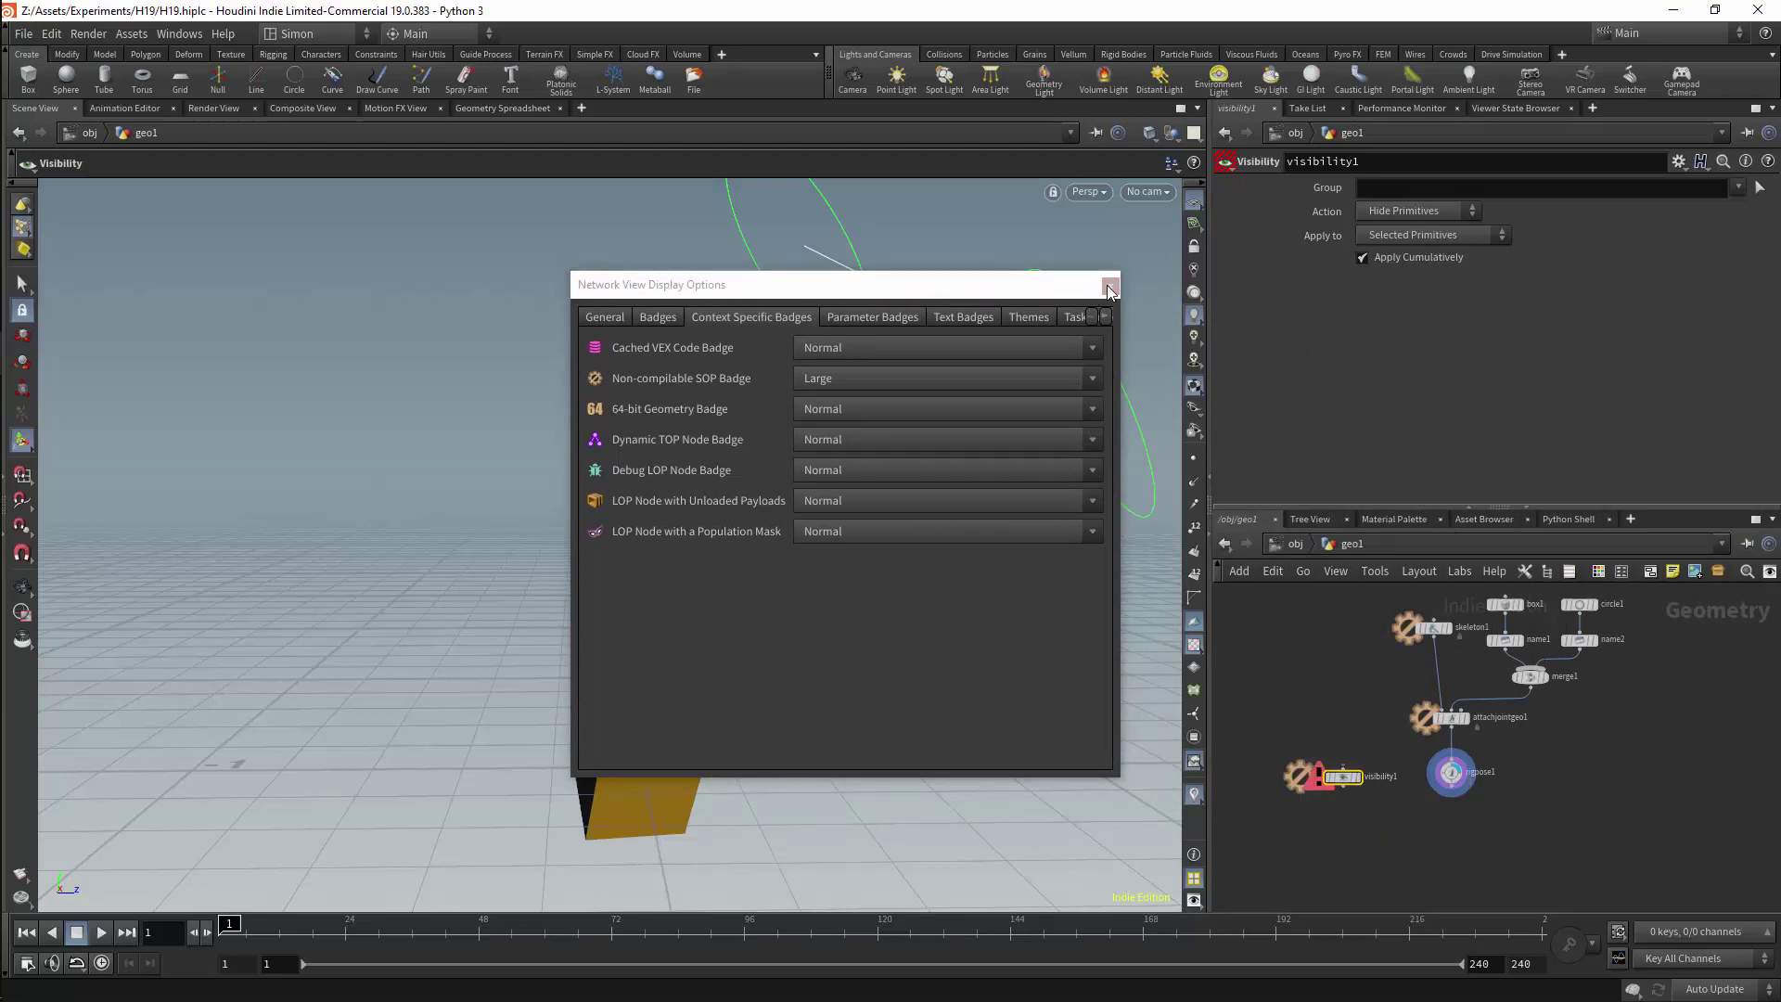
click(1110, 288)
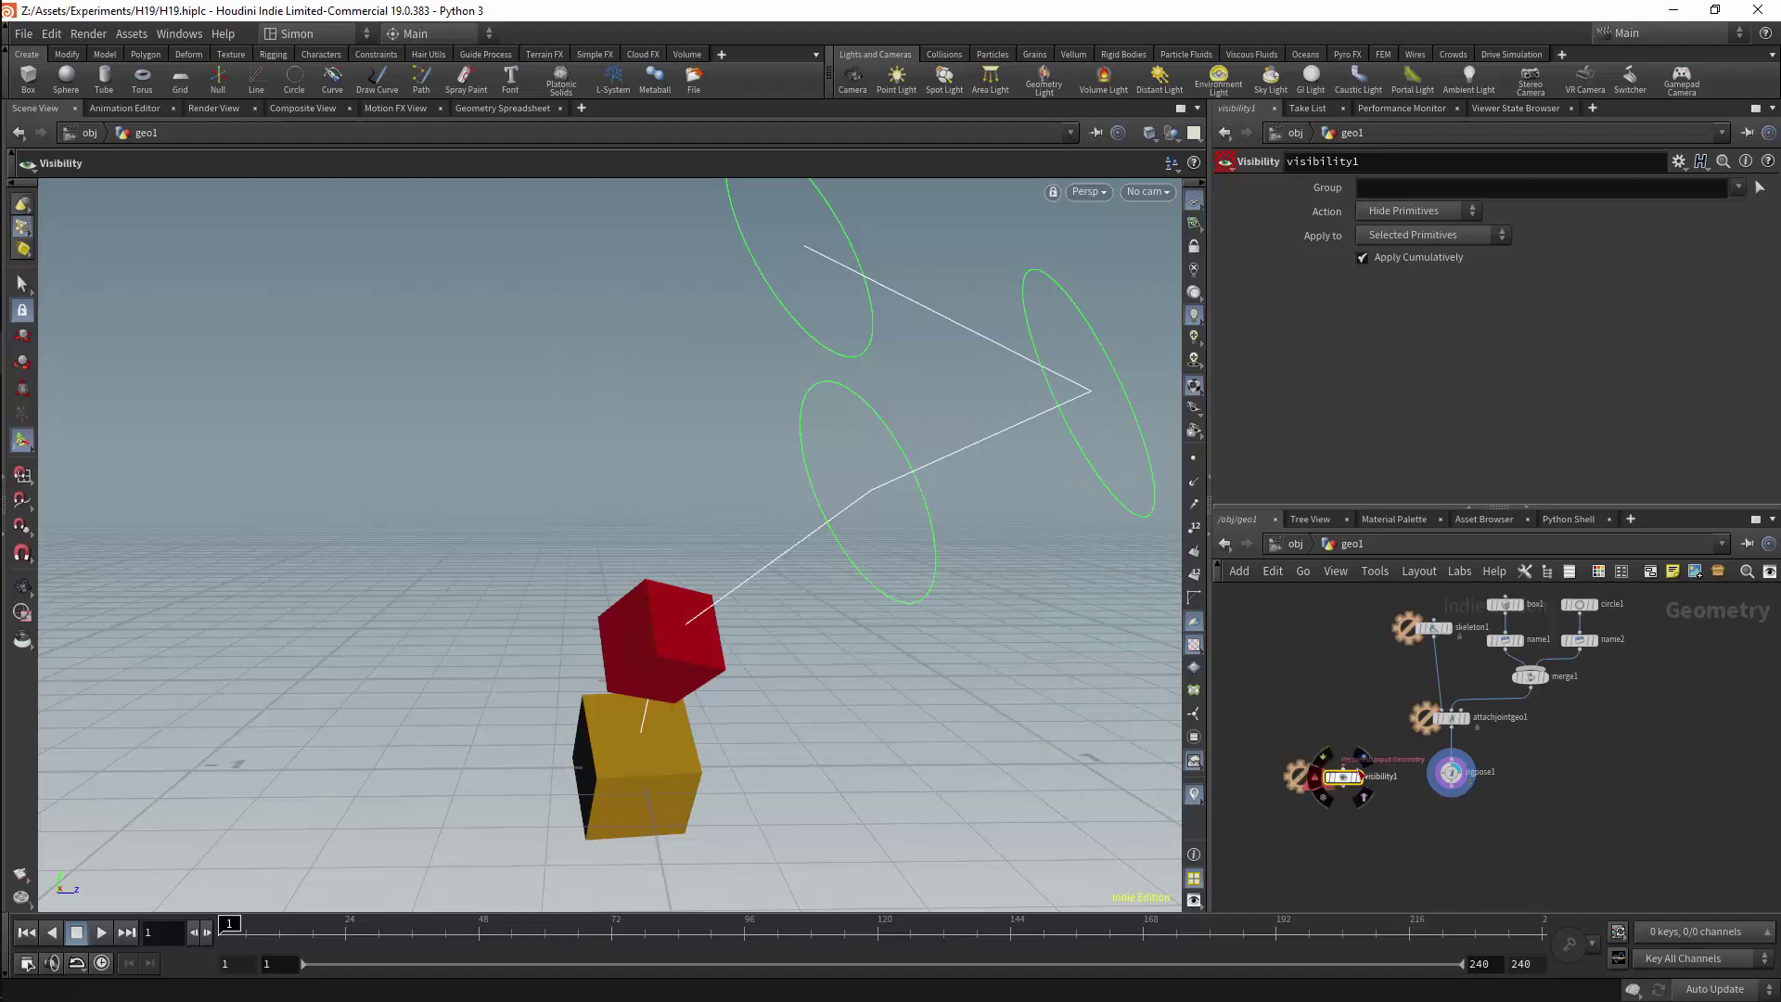
Select the rigpose1 node and return to its Rig Visualiser settings
mouse_move(1365, 791)
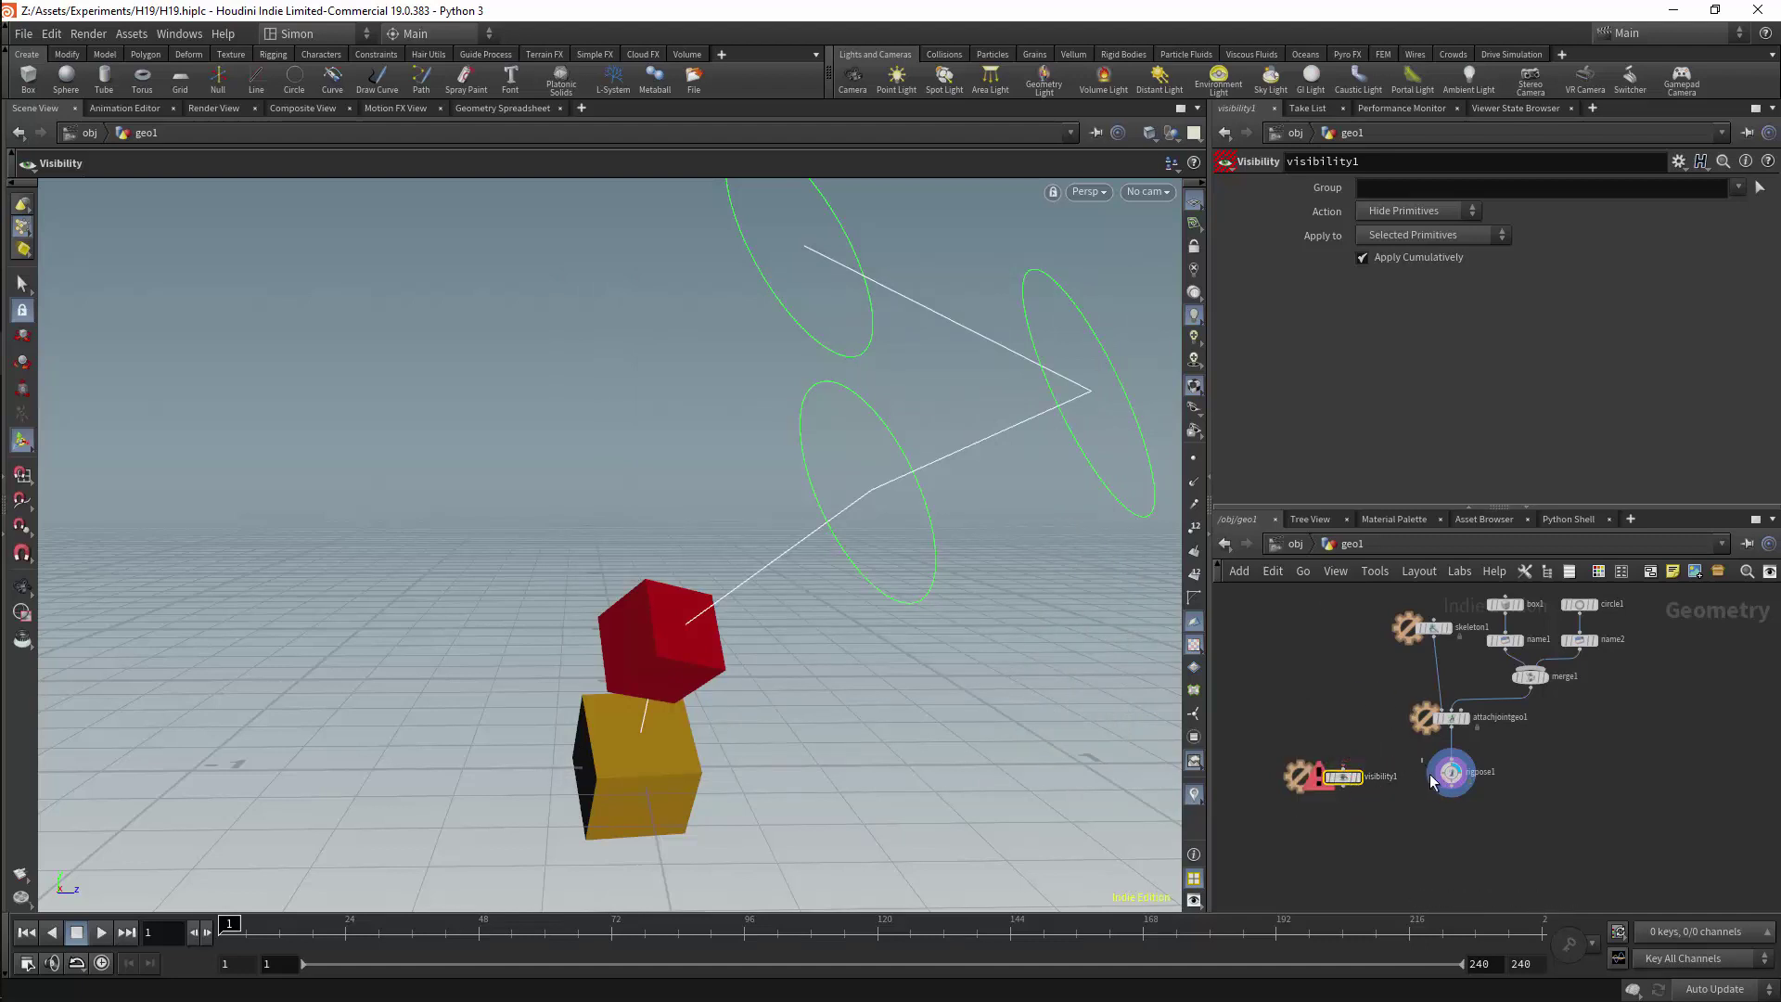
click(1443, 787)
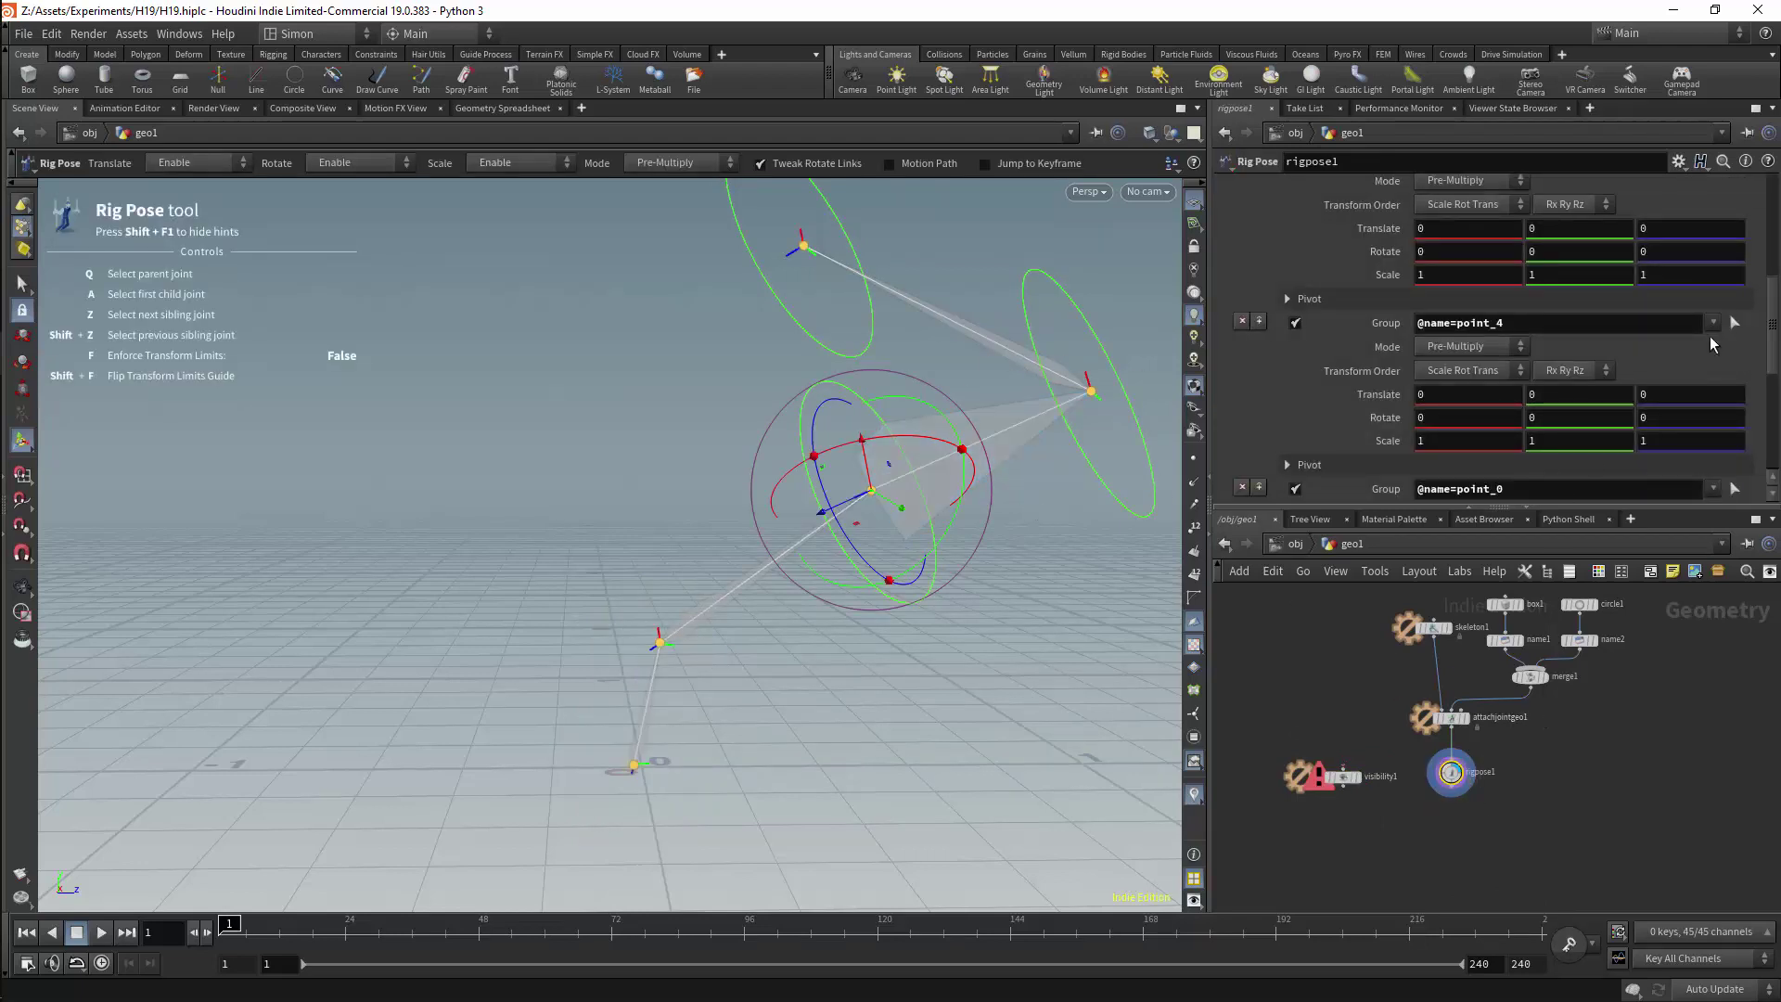
scroll(1652, 223, up, 5)
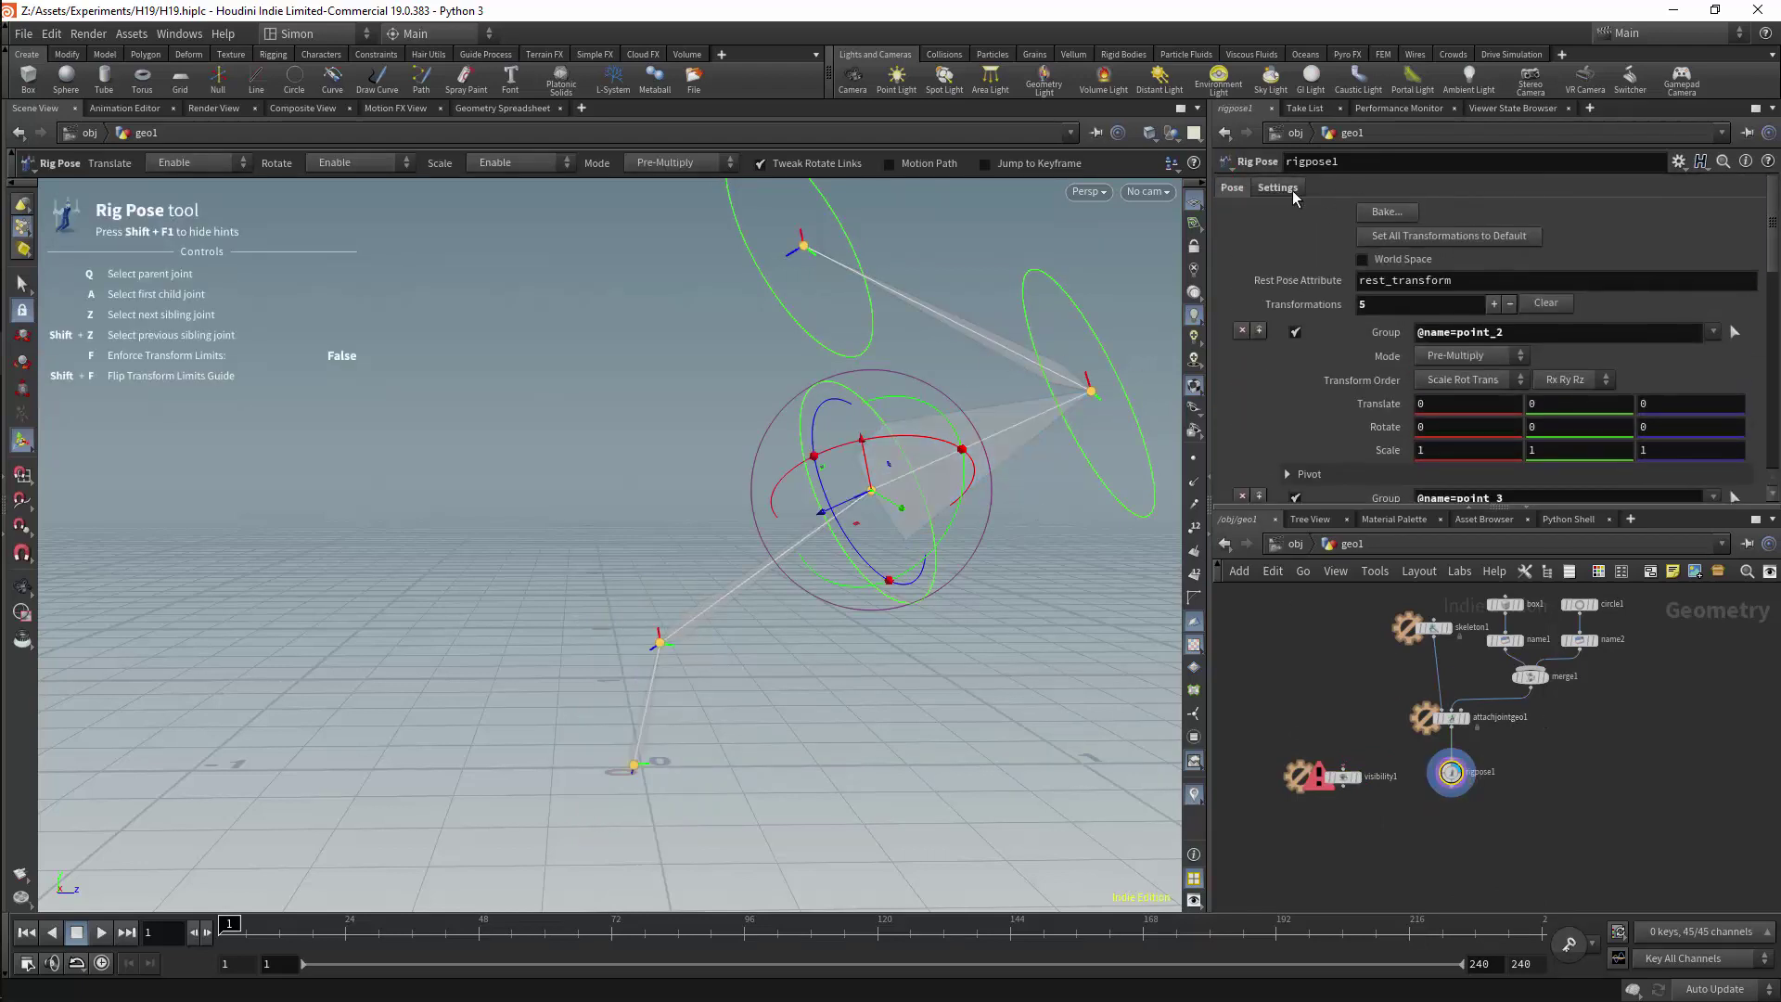
click(1278, 189)
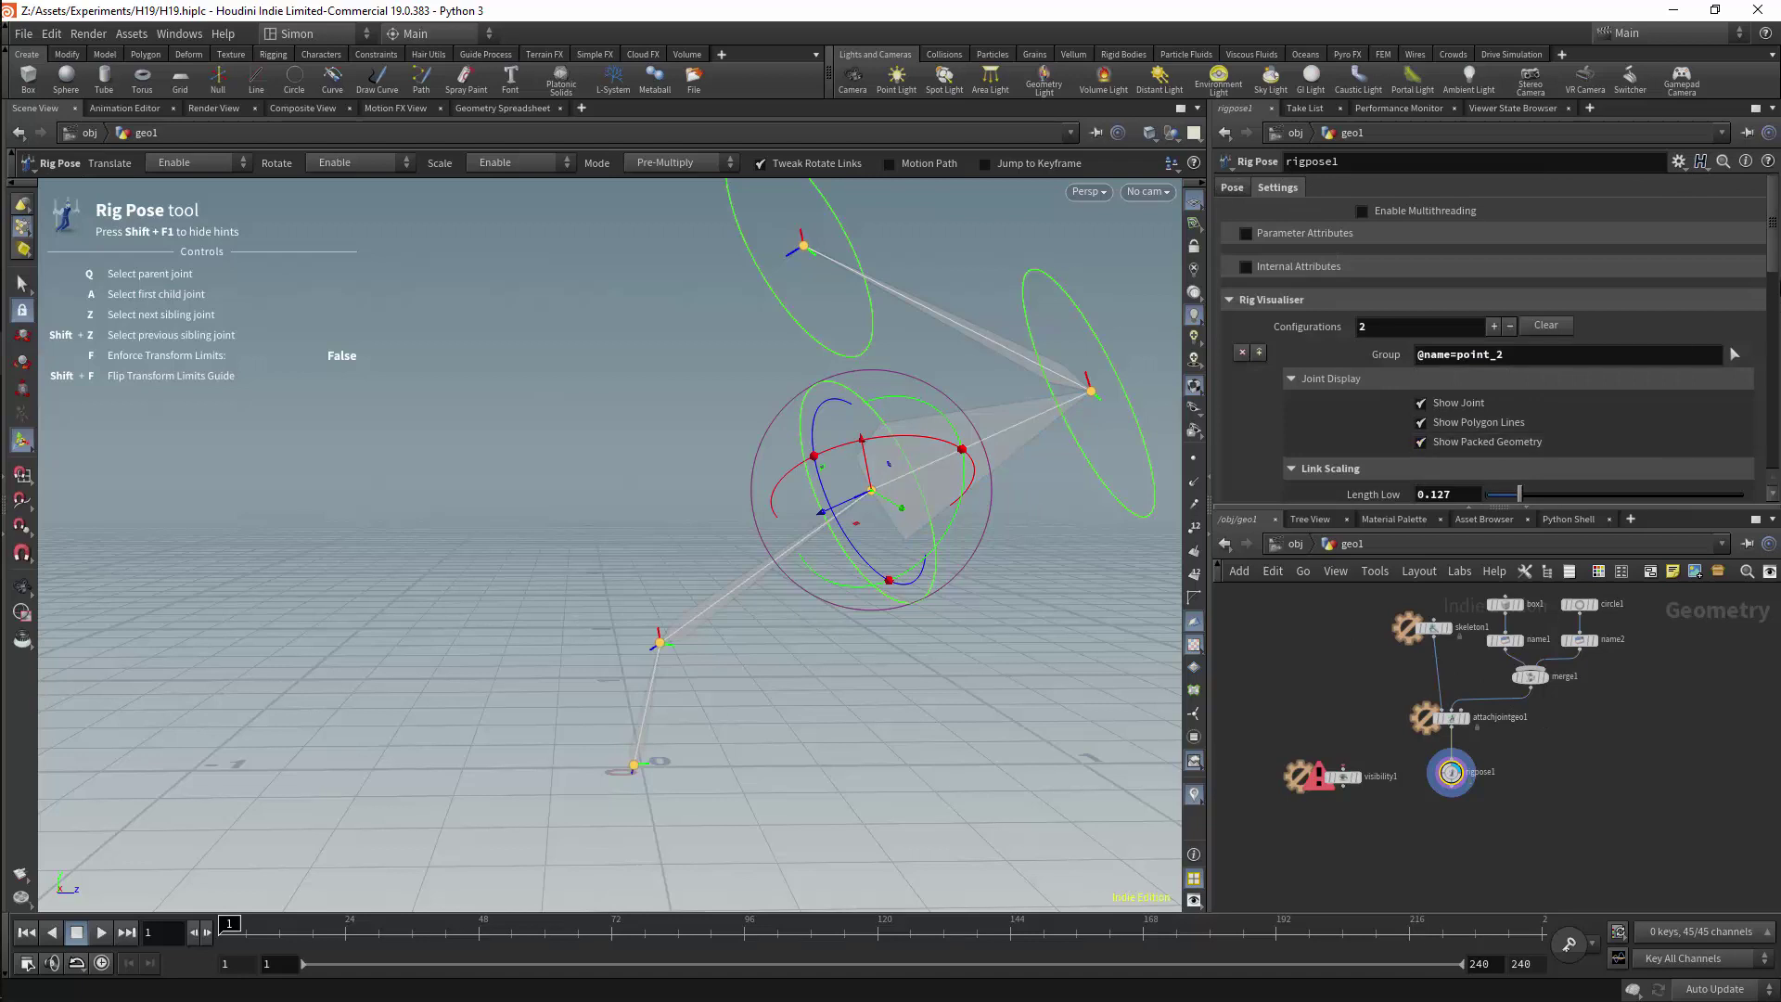